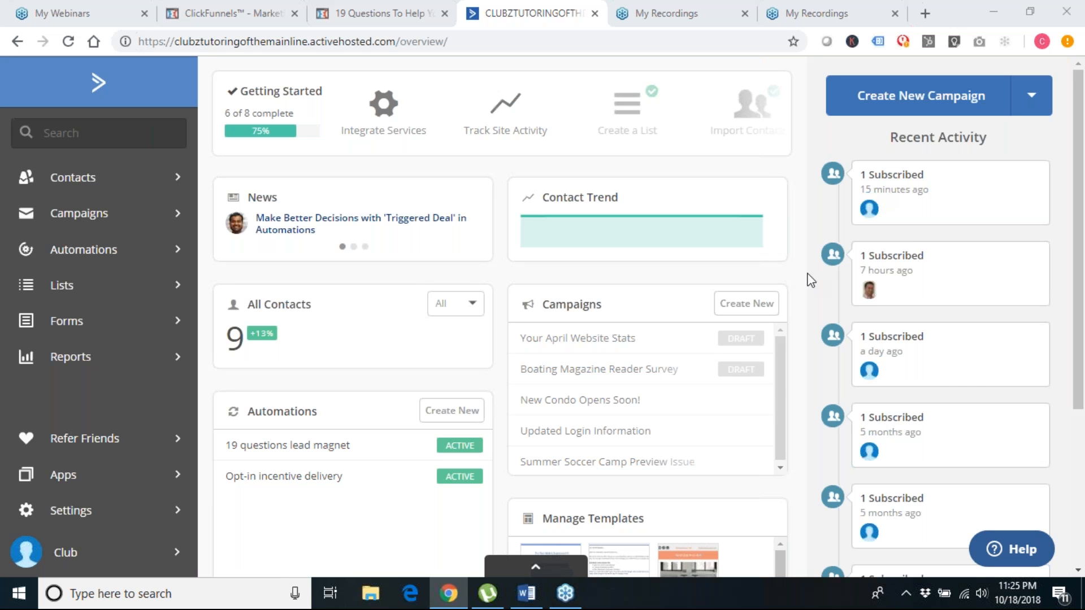
# Bring the Word document 'Lead Magnet - Email Sequence' to the front from the taskbar
pyautogui.moveTo(530, 593)
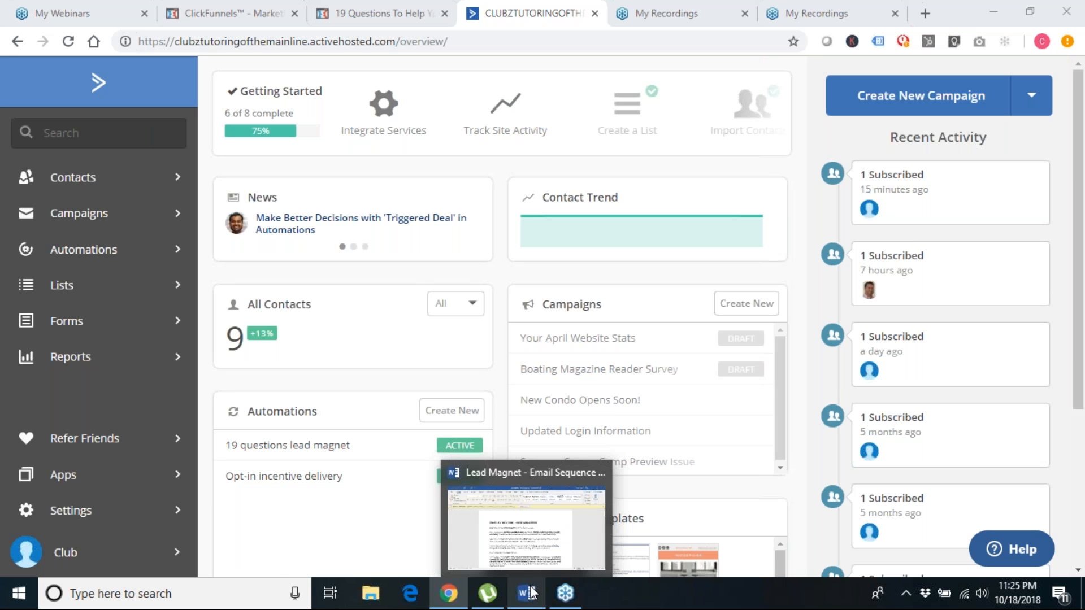
pyautogui.click(530, 592)
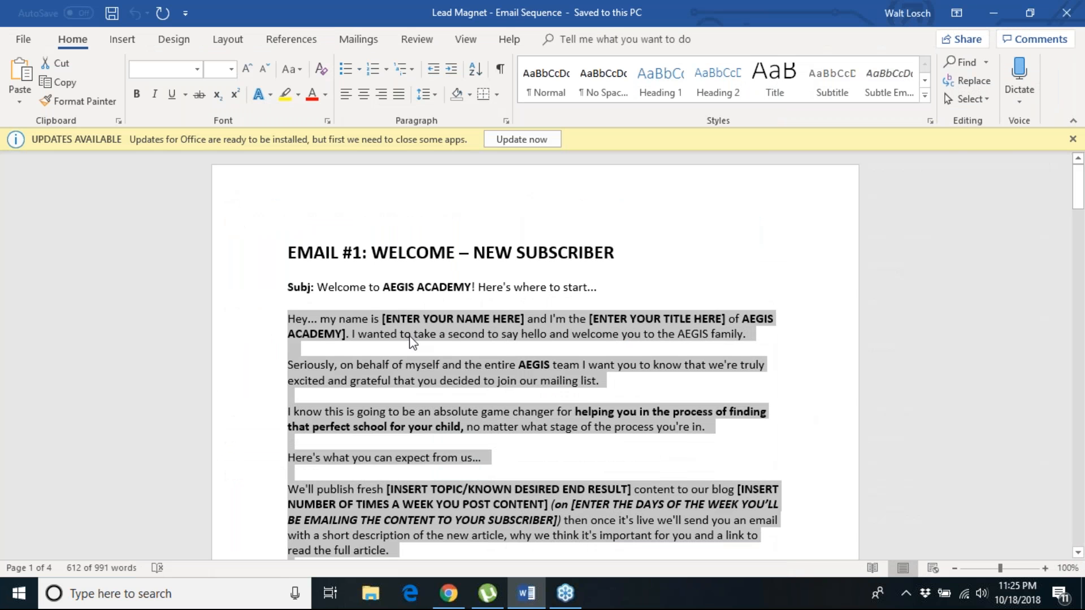
# Minimize the Word window to reveal the ActiveCampaign dashboard in Chrome
pyautogui.click(991, 9)
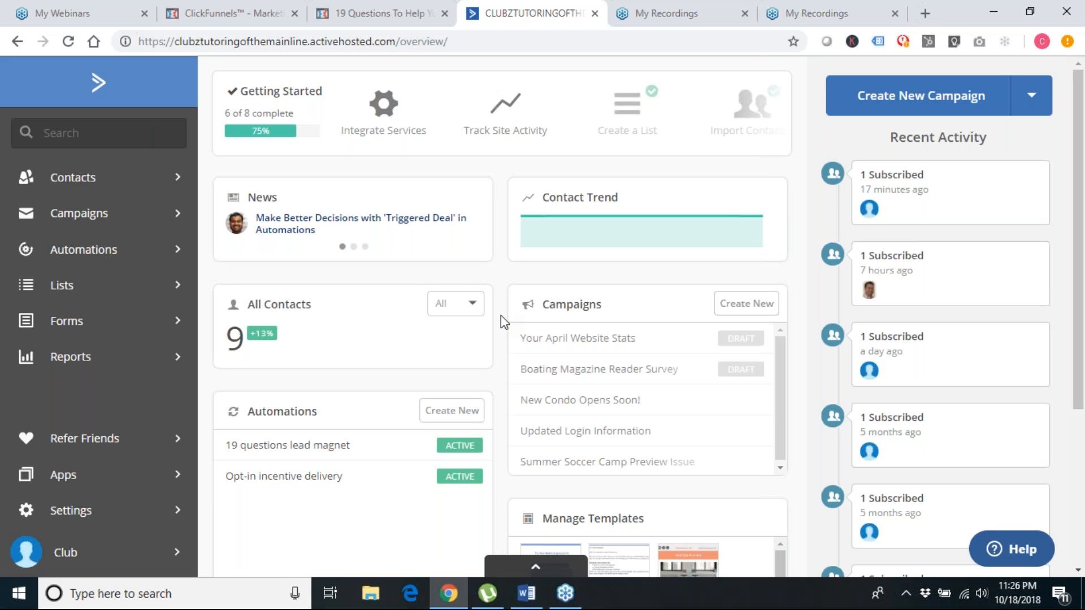
# From Automations, open '19 questions lead magnet' and dismiss the Add new action popup
pyautogui.click(89, 255)
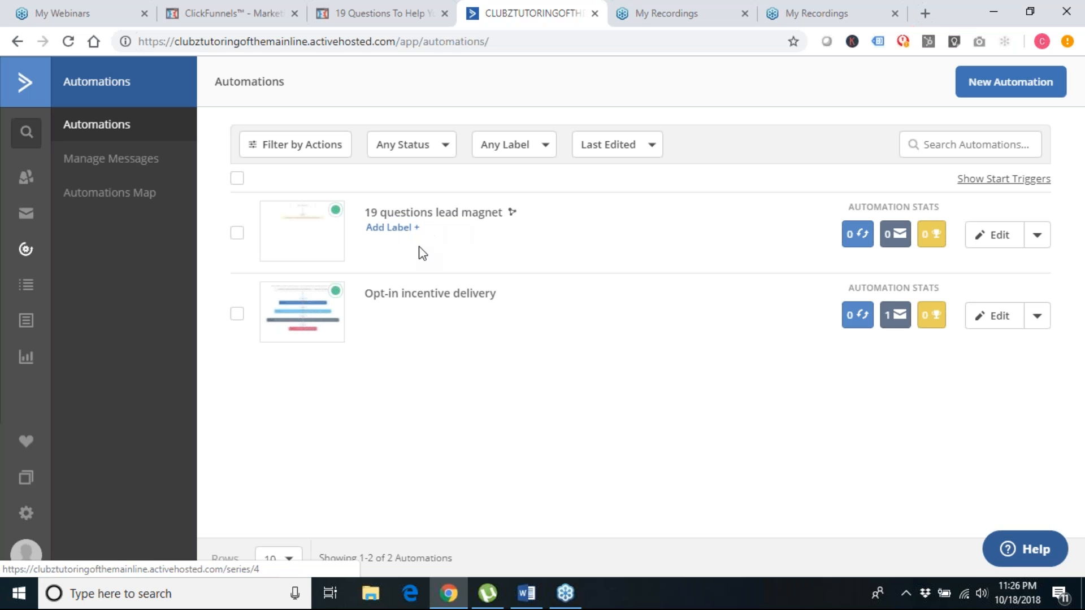
pyautogui.click(426, 215)
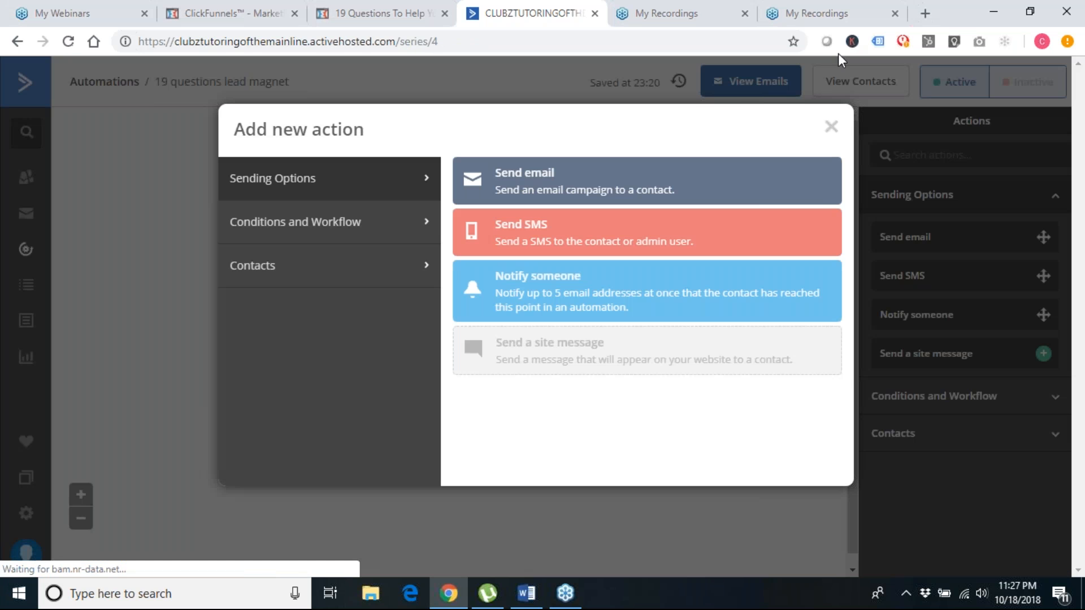
pyautogui.click(833, 128)
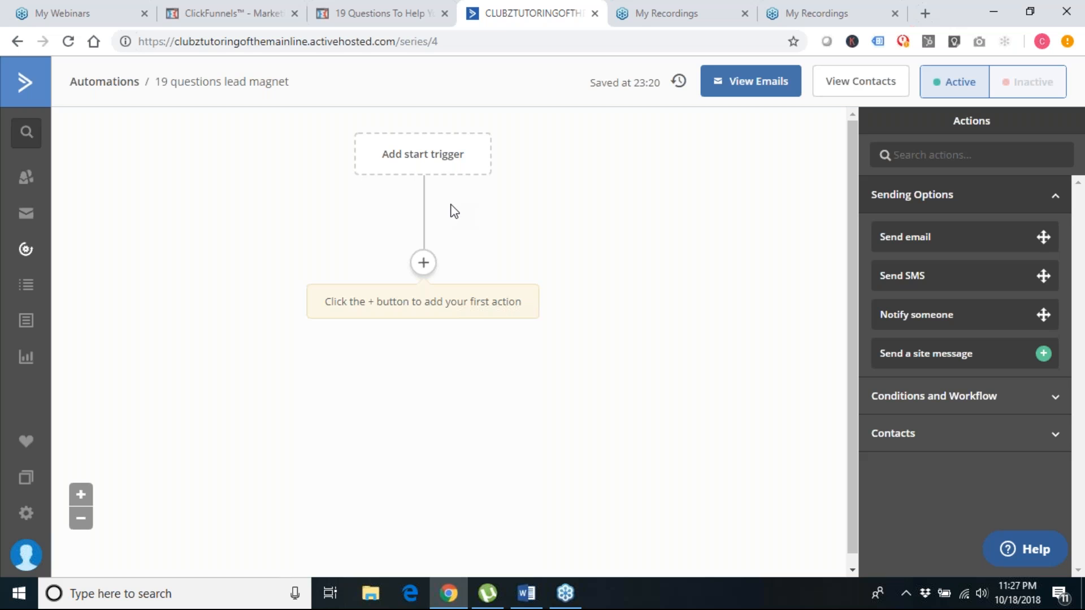
# Add a 'Subscribes to a list' start trigger for the 'Lead Magnet - 19 Questions' list
pyautogui.click(430, 161)
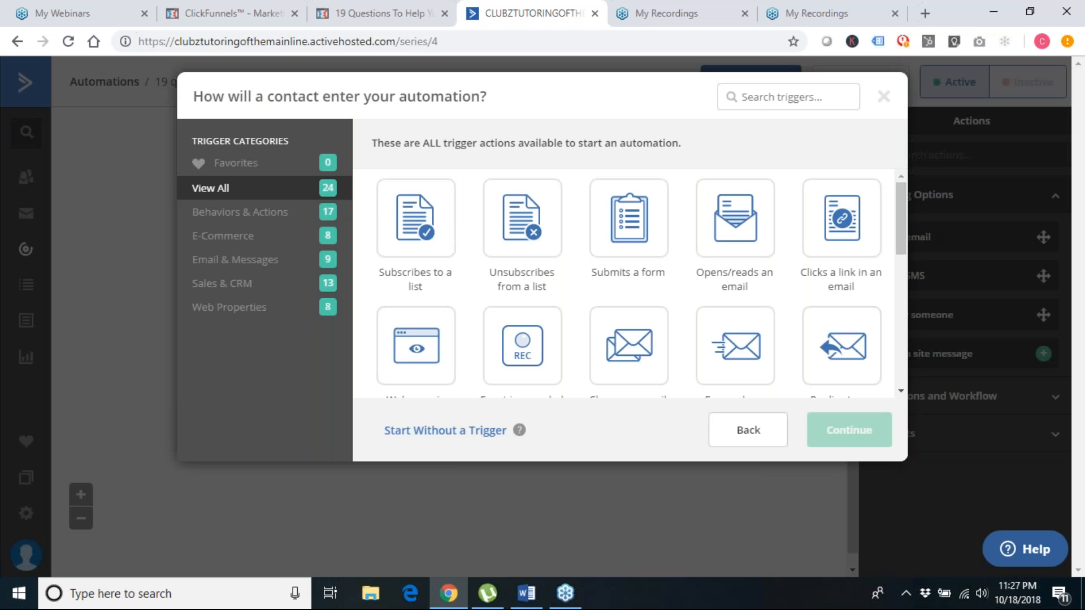
pyautogui.click(419, 229)
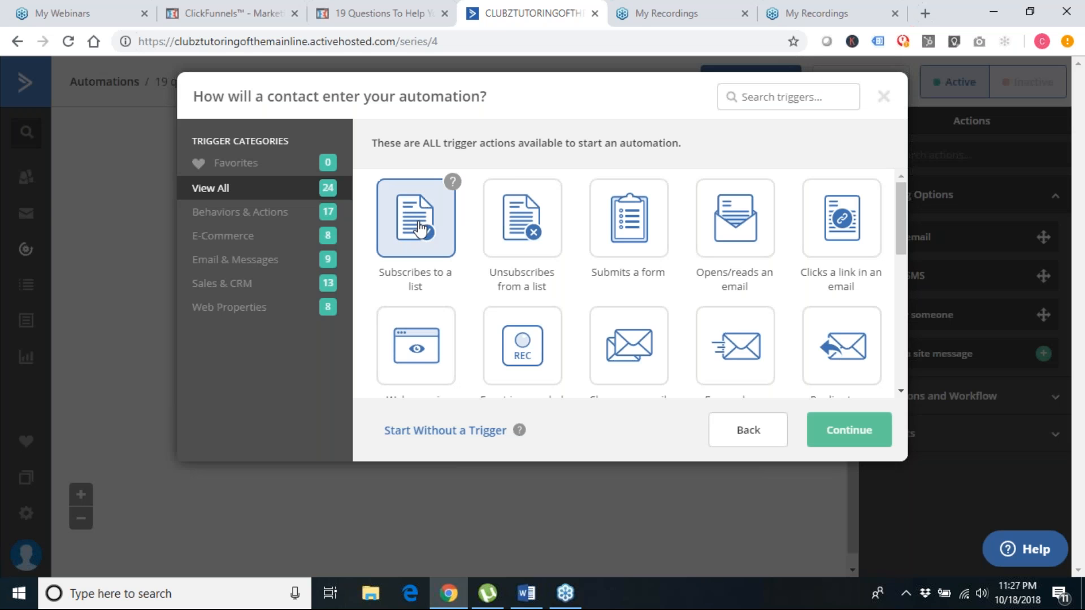
pyautogui.click(850, 435)
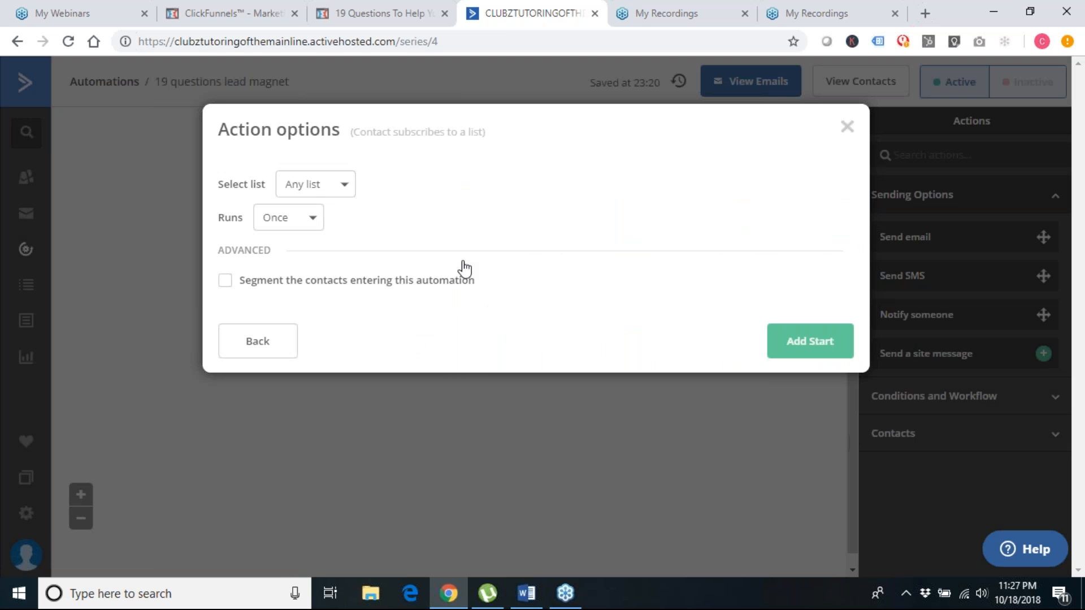
pyautogui.click(309, 191)
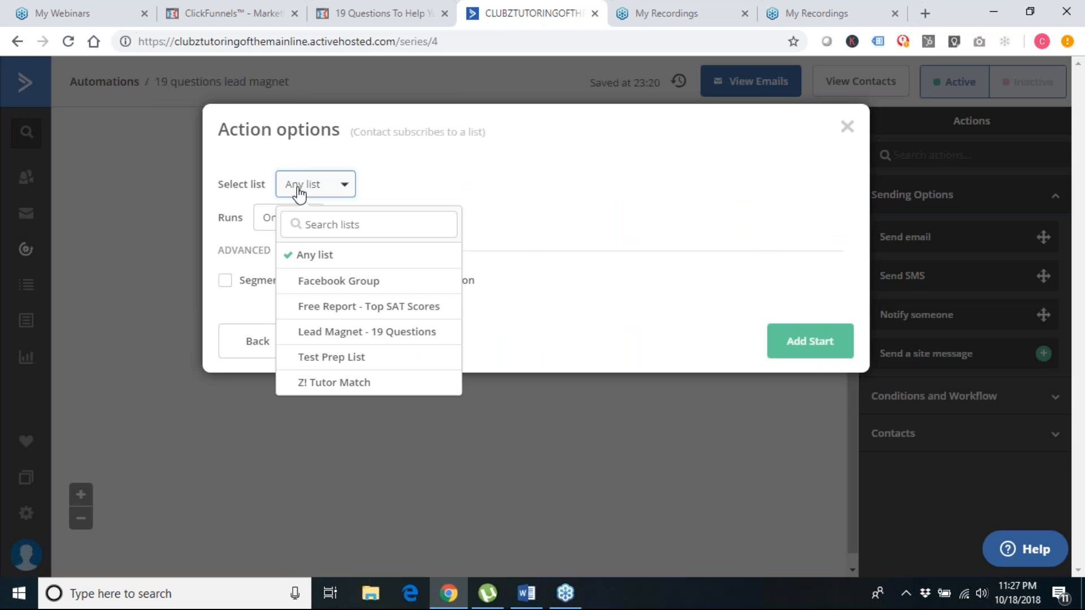
pyautogui.click(352, 333)
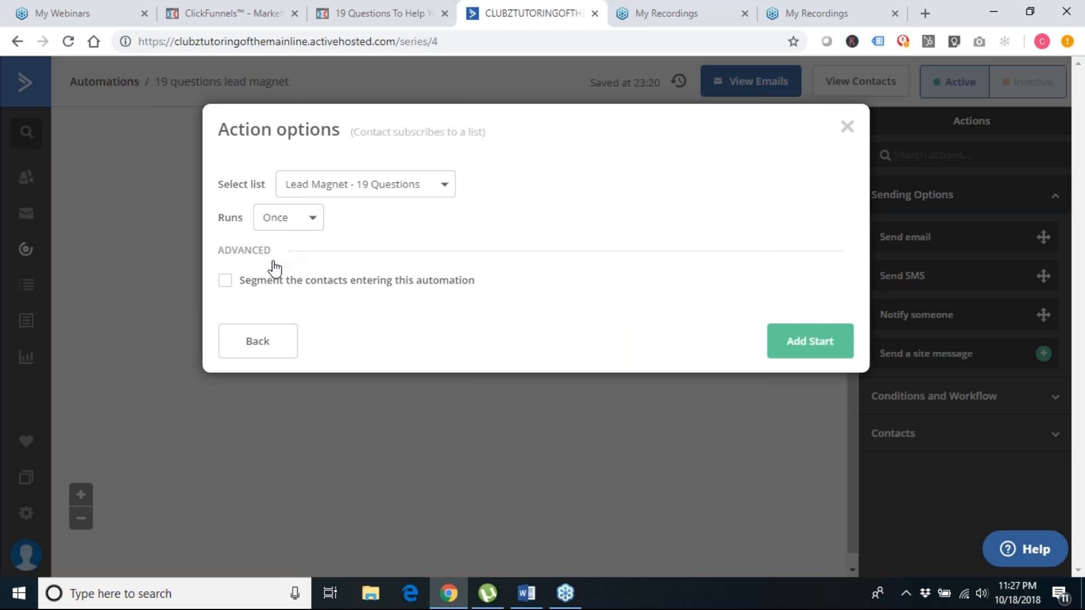
pyautogui.click(801, 342)
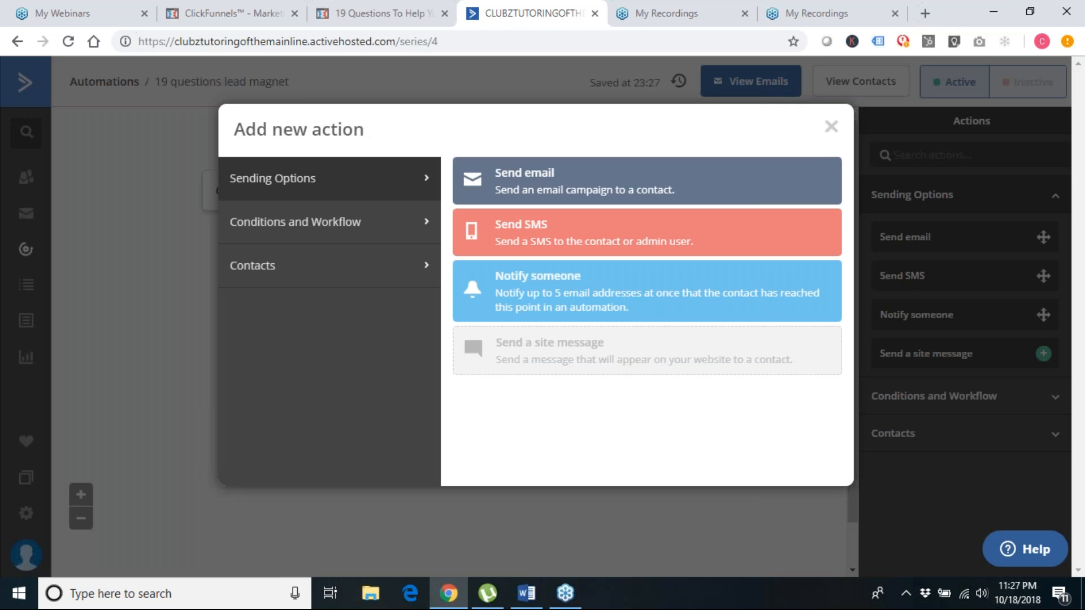
# Close the action chooser and drag 'Notify someone' into the slot below the trigger
pyautogui.click(831, 127)
pyautogui.moveTo(426, 201)
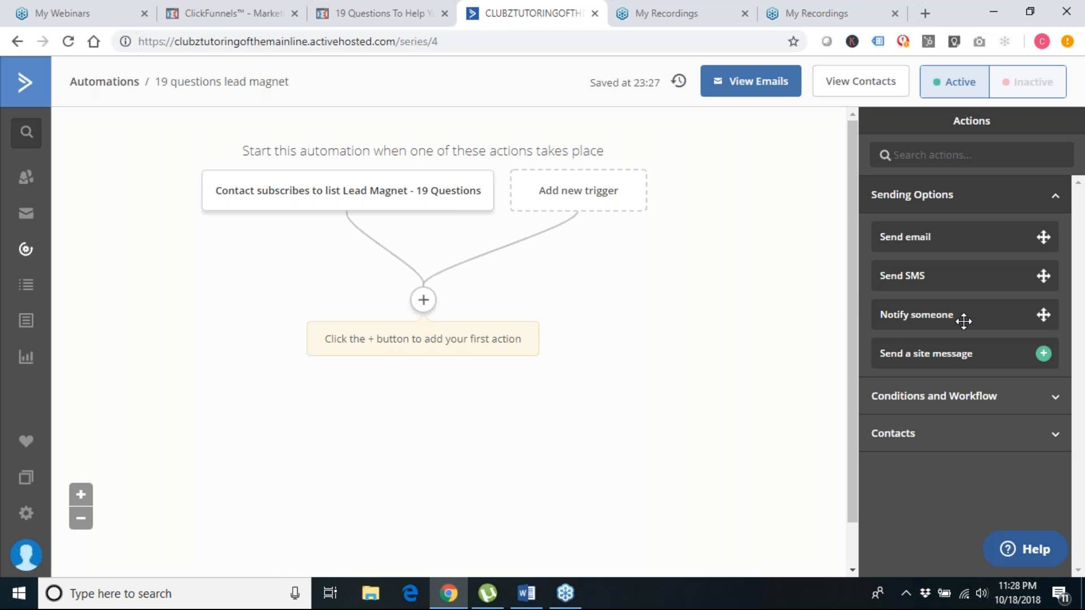
pyautogui.moveTo(963, 321); pyautogui.dragTo(490, 302)
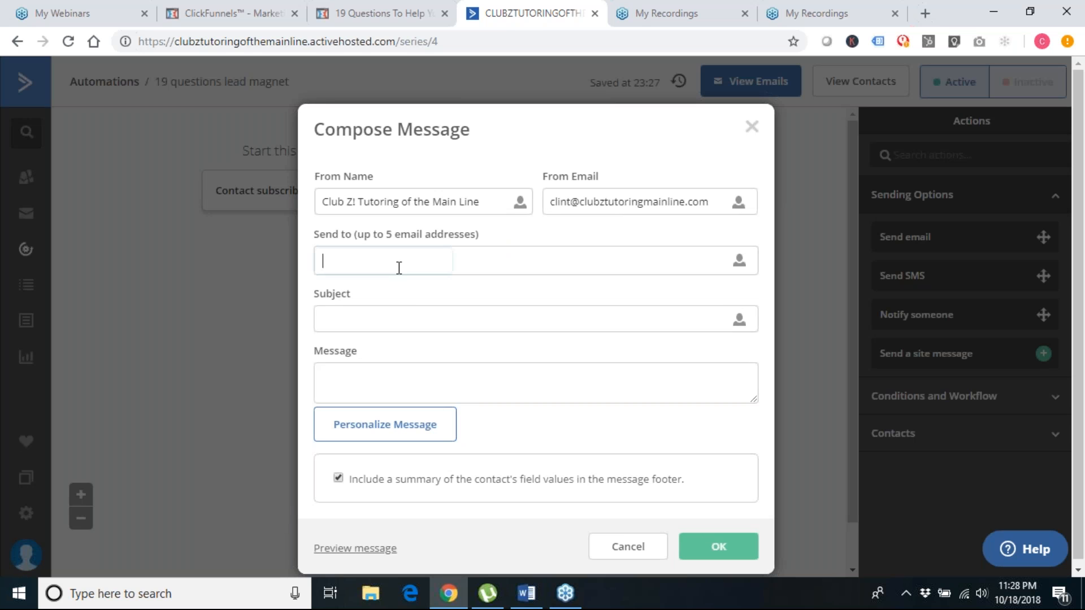
# Send the notification to the recipient's e-mail address with subject 'You have a new subscriber'
pyautogui.press('Return')
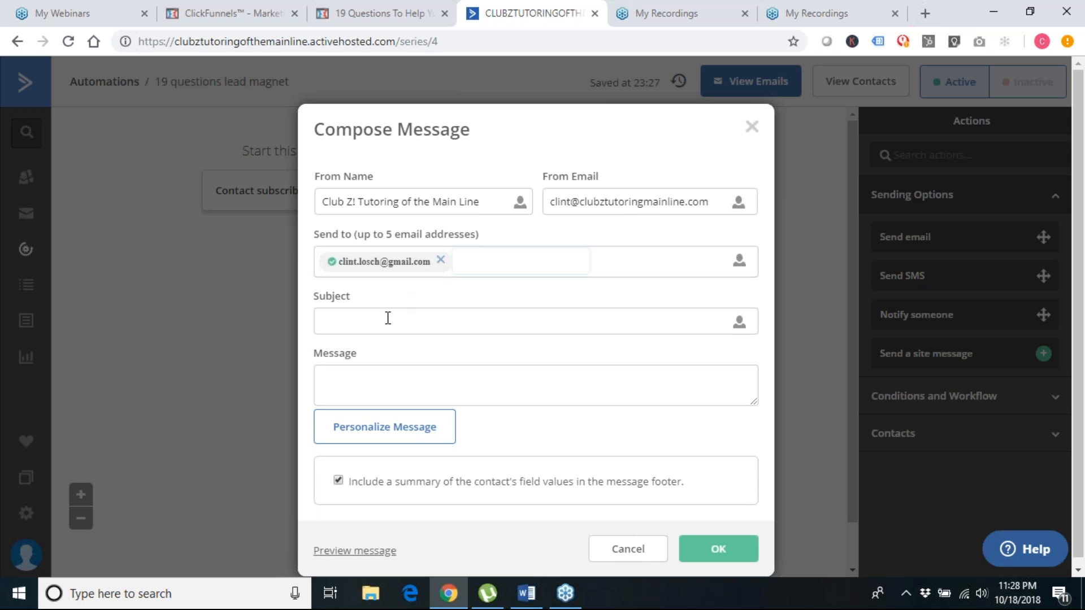
pyautogui.click(388, 318)
pyautogui.write('You h')
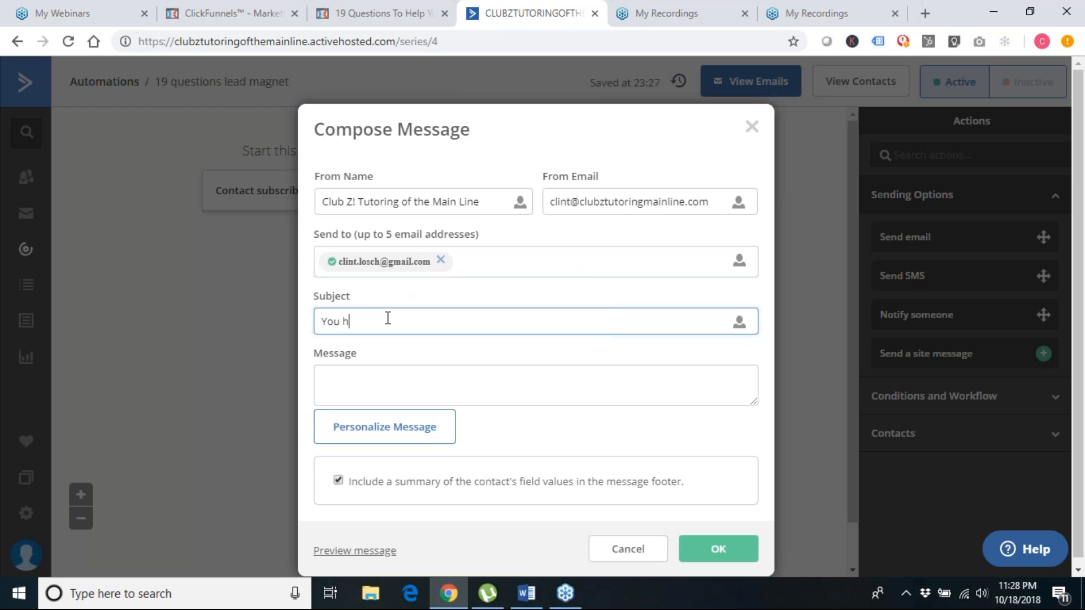
pyautogui.write('ave a new subscriber')
pyautogui.press('BackSpace')
pyautogui.press('BackSpace')
pyautogui.press('BackSpace')
pyautogui.write('ber')
# Write the message 'Someone just opted into your 19 questions lead magnet'
pyautogui.click(386, 391)
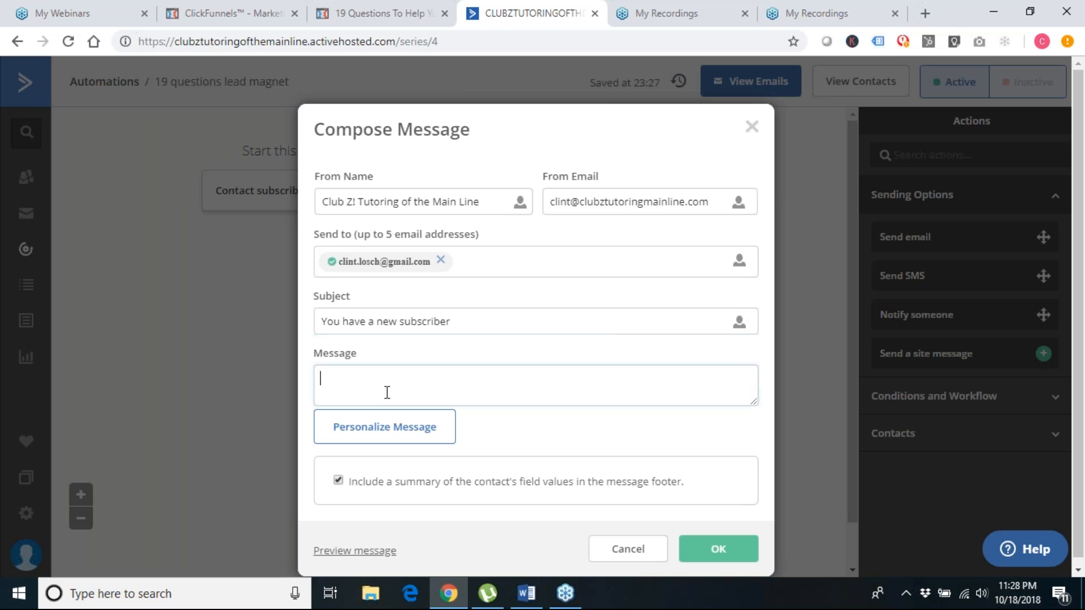
pyautogui.write('You')
pyautogui.press('BackSpace')
pyautogui.press('BackSpace')
pyautogui.press('BackSpace')
pyautogui.press('BackSpace')
pyautogui.write('Someone just opted into your 19 questions lead magnet')
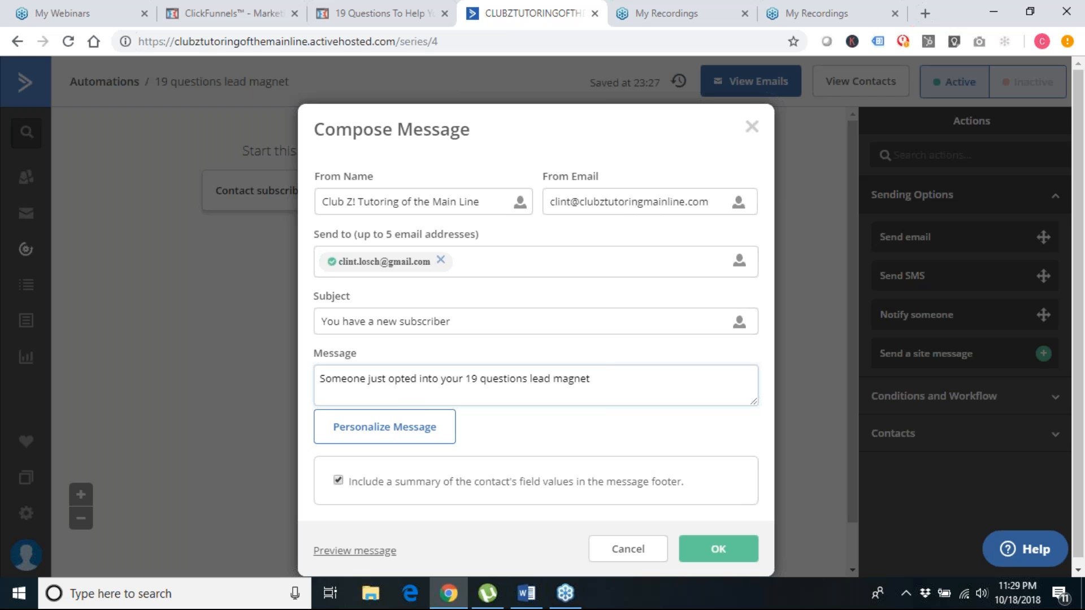
pyautogui.scroll(-1, 536, 340)
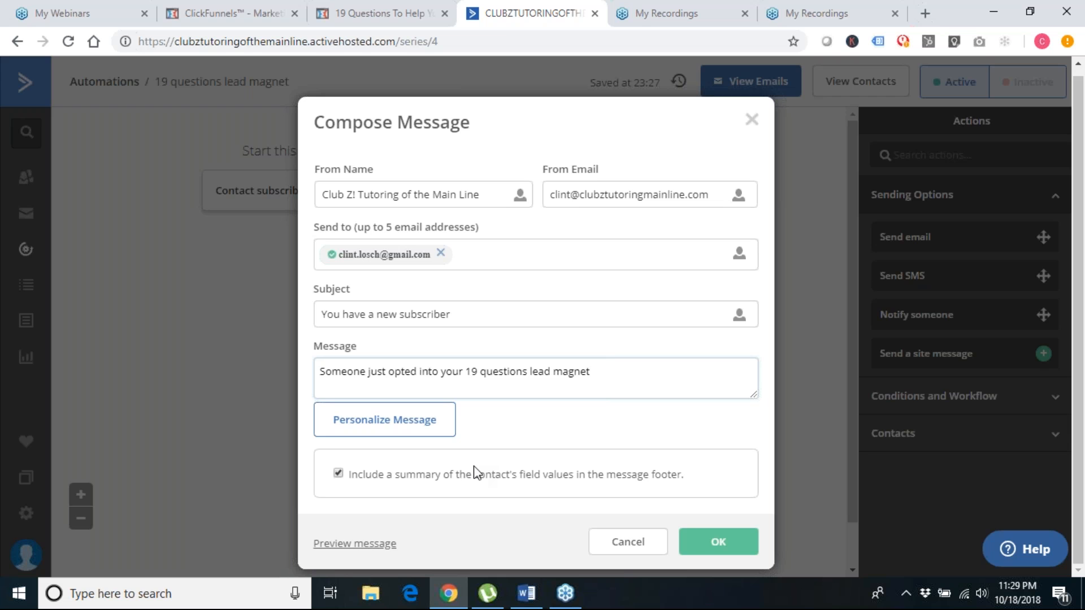
# Confirm the Notify someone step with OK, then switch to the 'Lead Magnet - Email Sequence' Word document
pyautogui.click(714, 543)
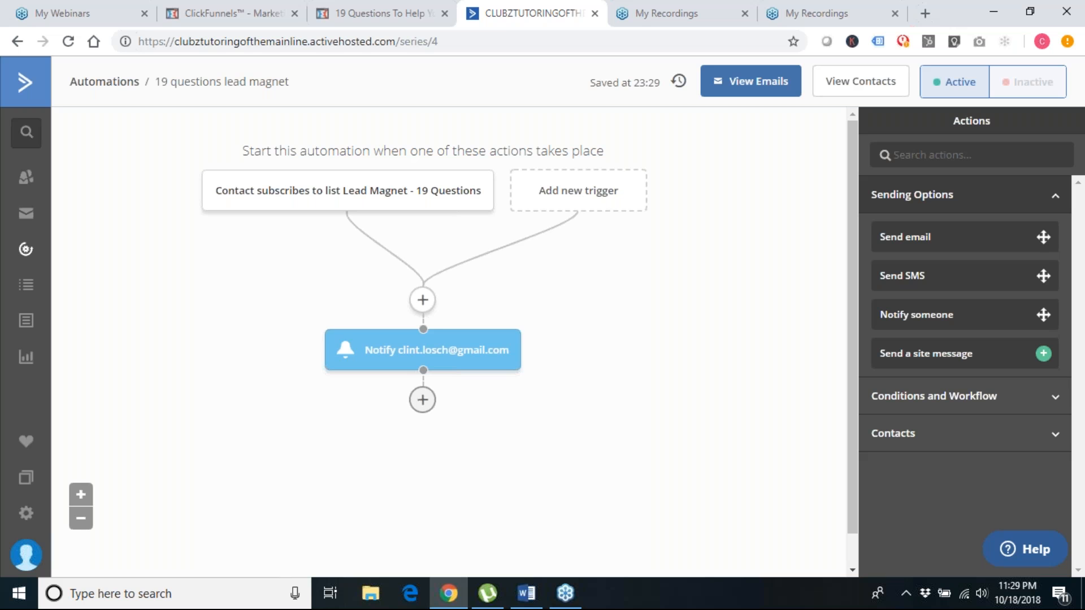
pyautogui.click(526, 593)
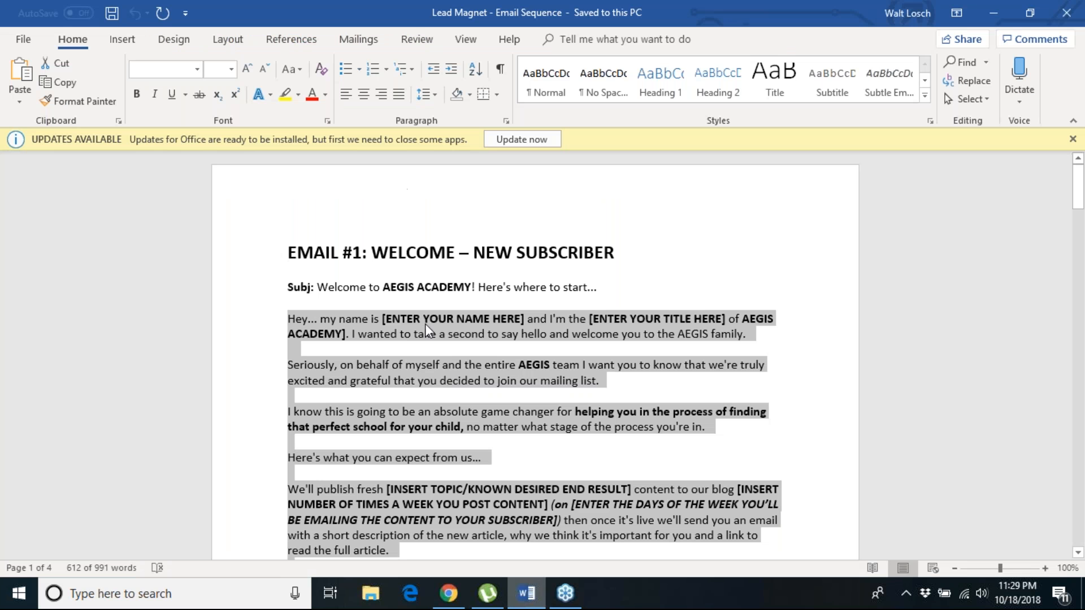
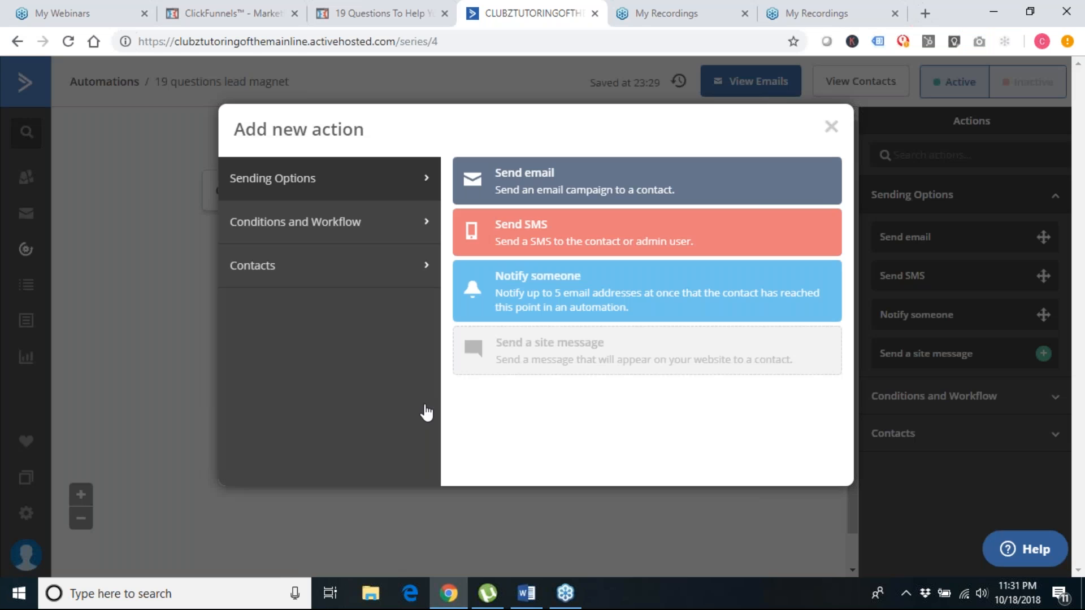
# Add an If/Else split checking whether the contact is Not in list 'Facebook Group'
pyautogui.click(383, 227)
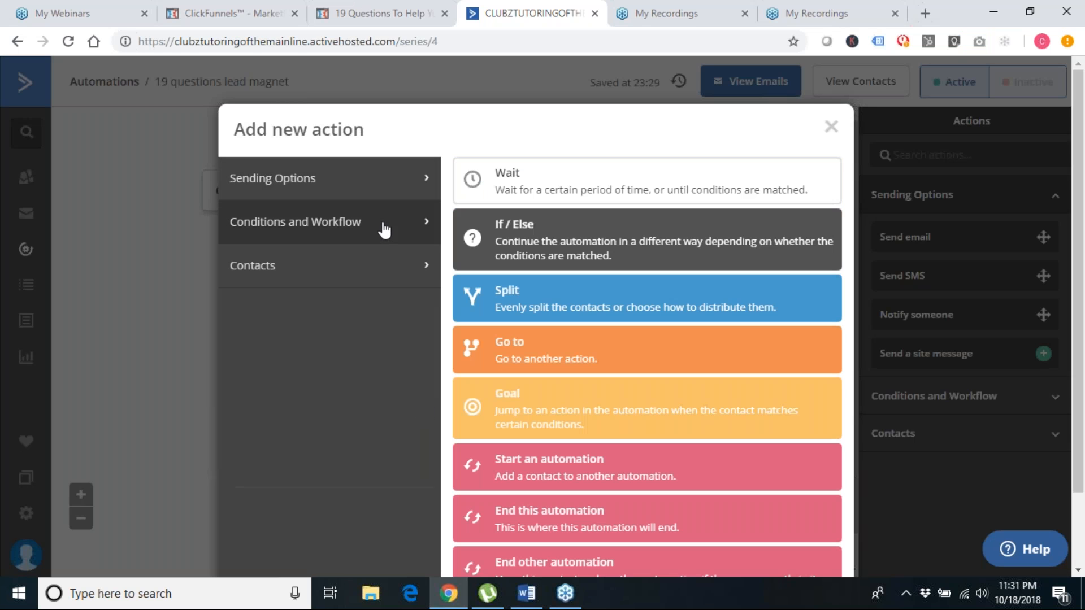
pyautogui.click(531, 228)
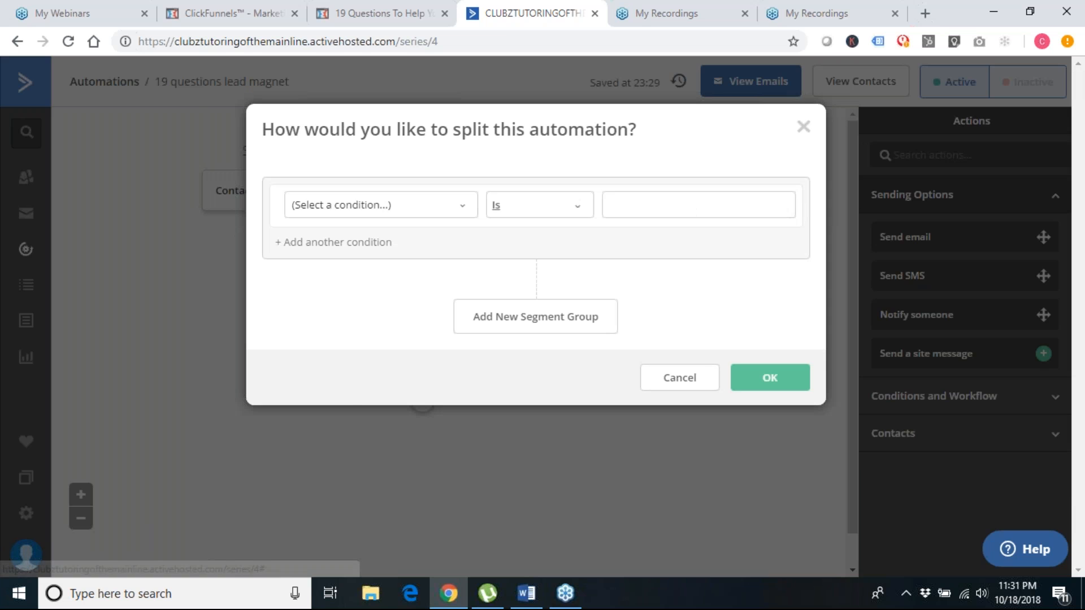
pyautogui.click(410, 205)
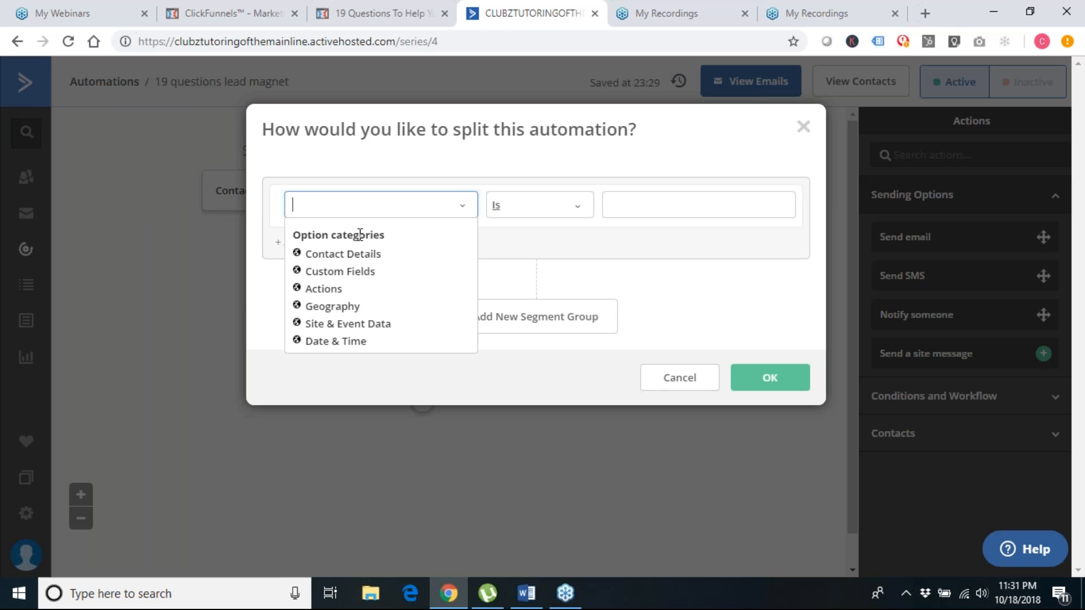
pyautogui.click(324, 291)
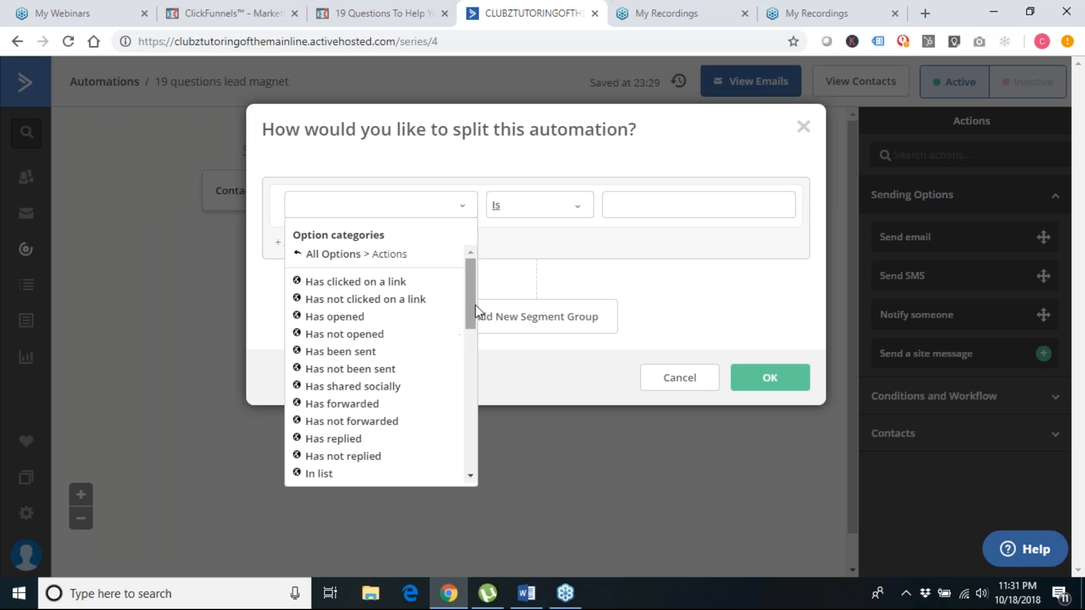
pyautogui.moveTo(476, 304); pyautogui.dragTo(468, 343)
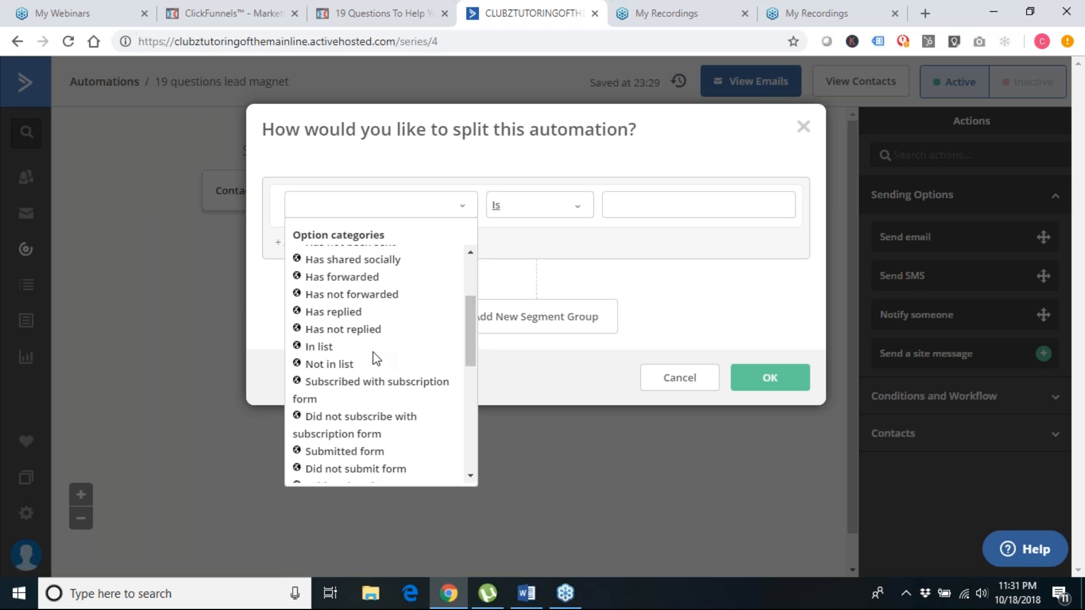
pyautogui.click(337, 367)
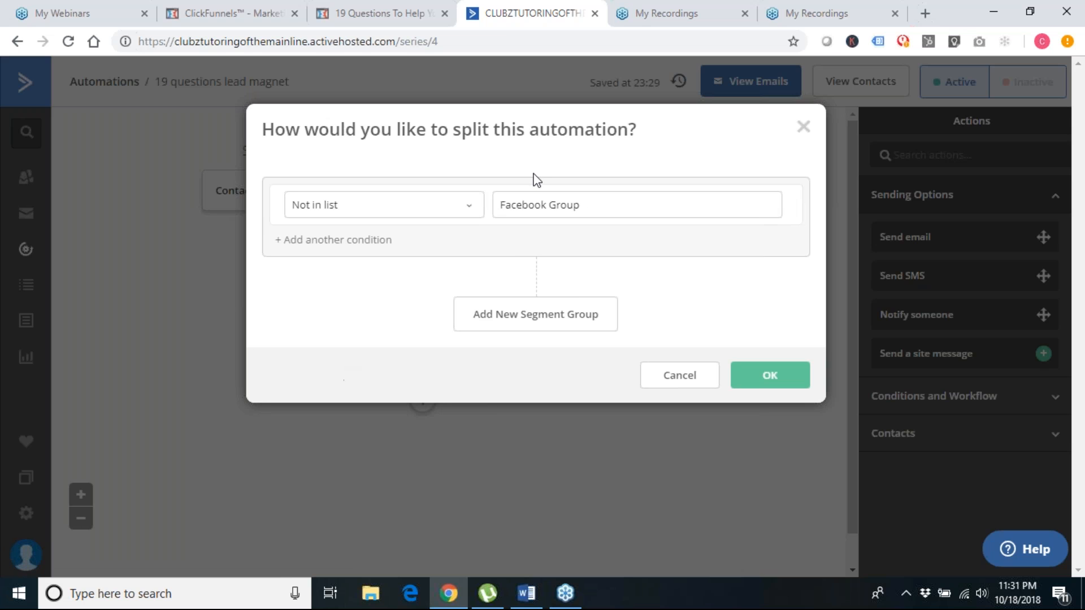
pyautogui.click(548, 204)
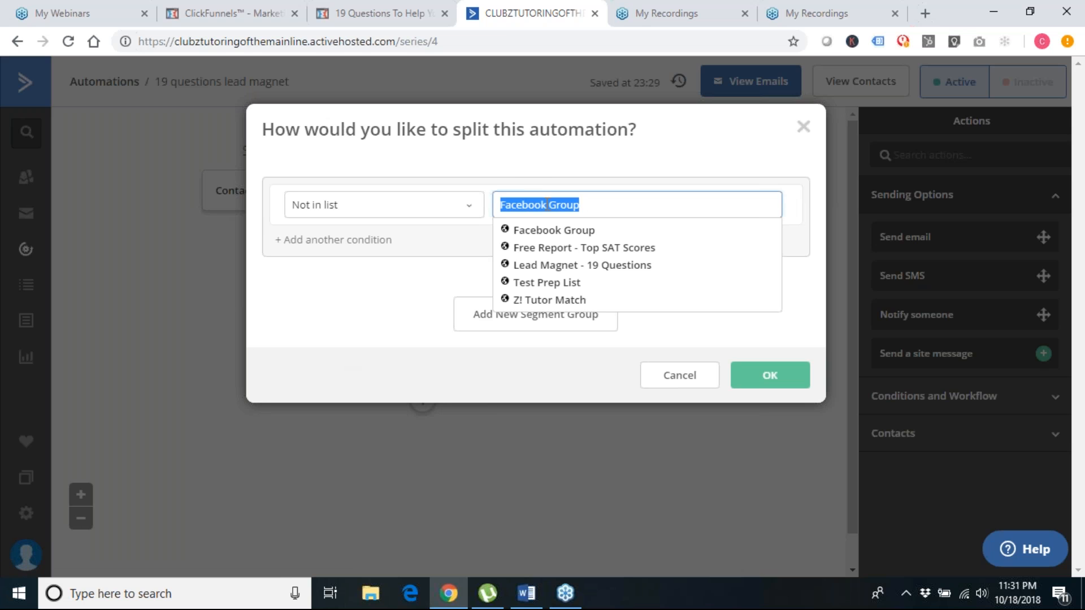
pyautogui.click(555, 231)
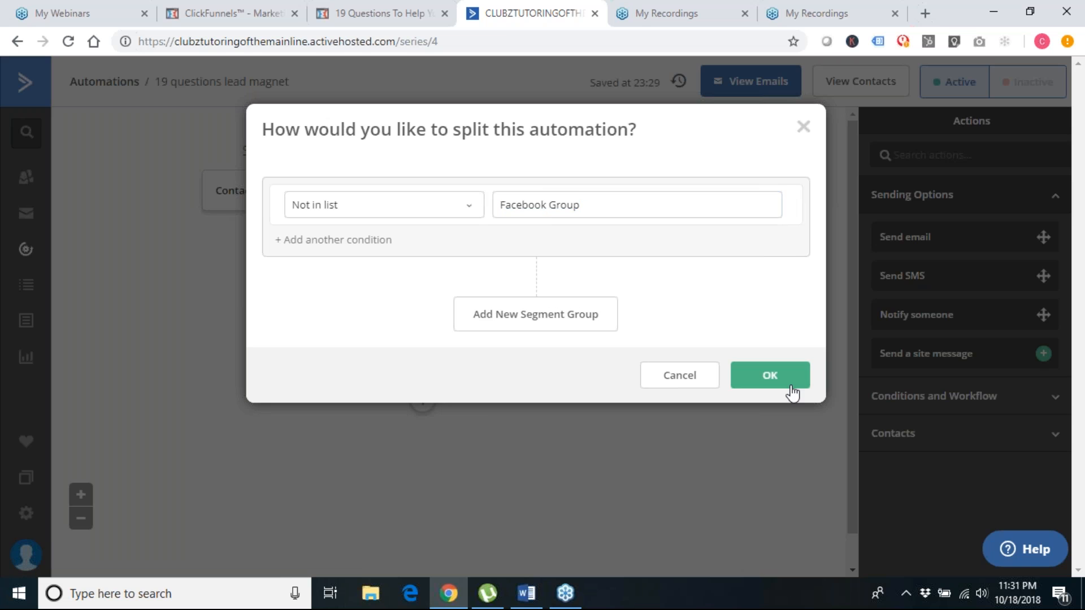
pyautogui.click(771, 376)
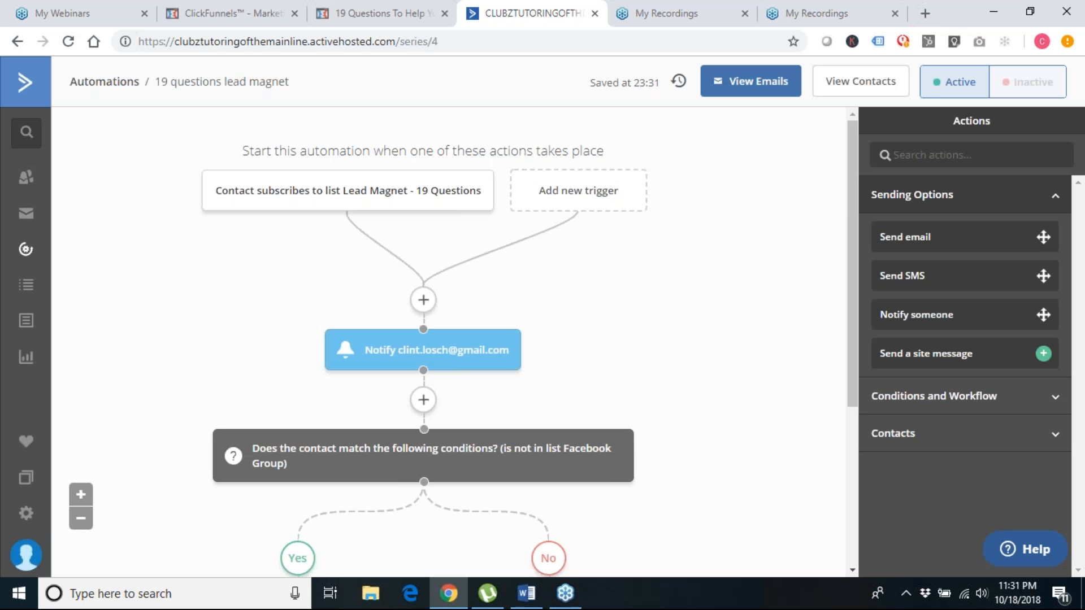
# On the Yes branch, add a Send email step using a new email named 'Welcome Email'
pyautogui.scroll(-3, 416, 335)
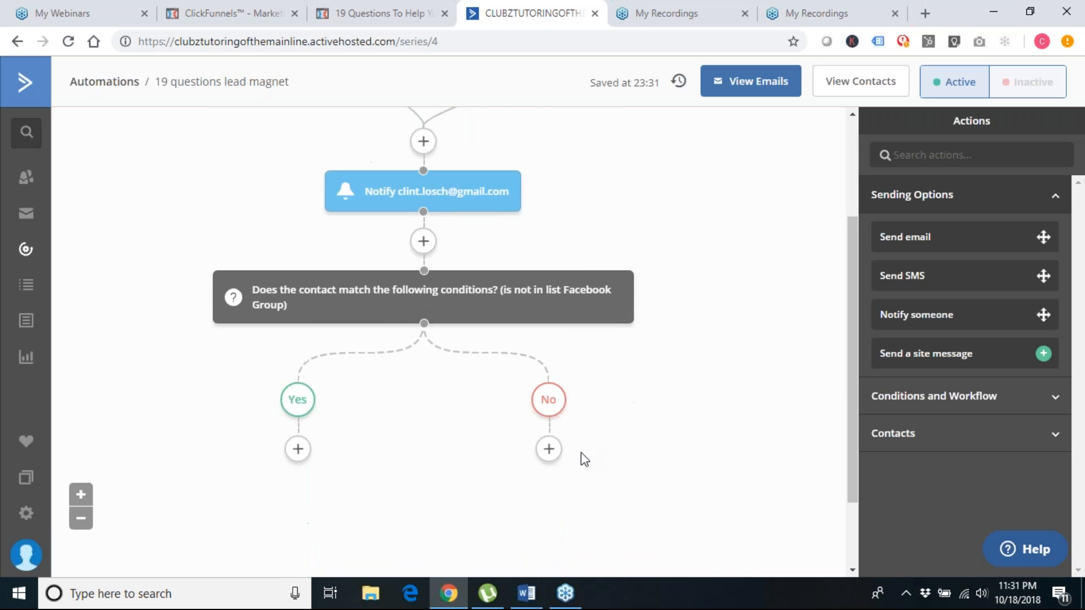
pyautogui.moveTo(361, 303)
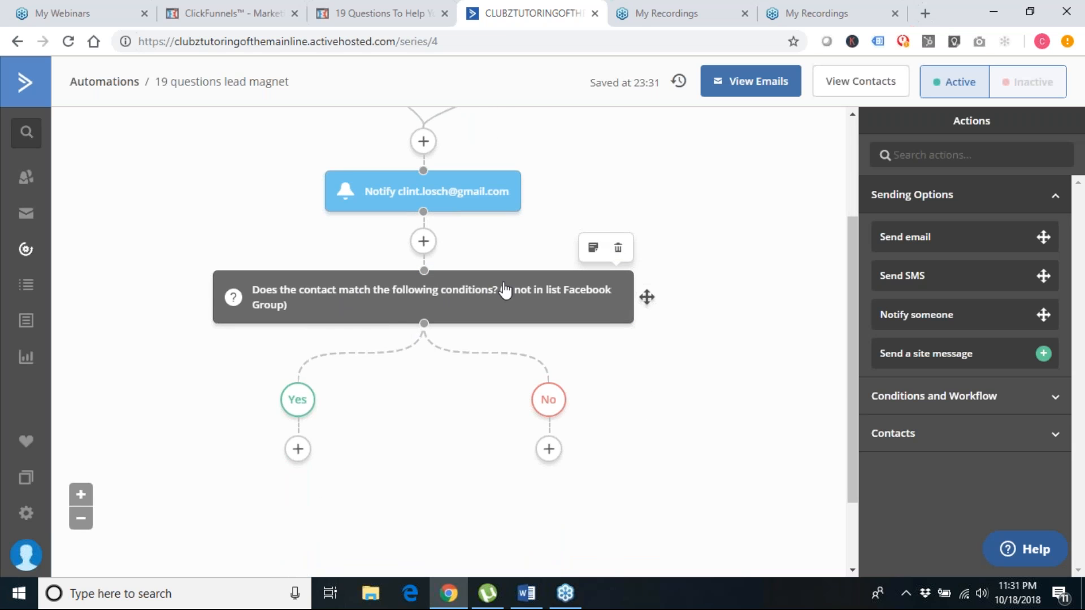
pyautogui.click(298, 450)
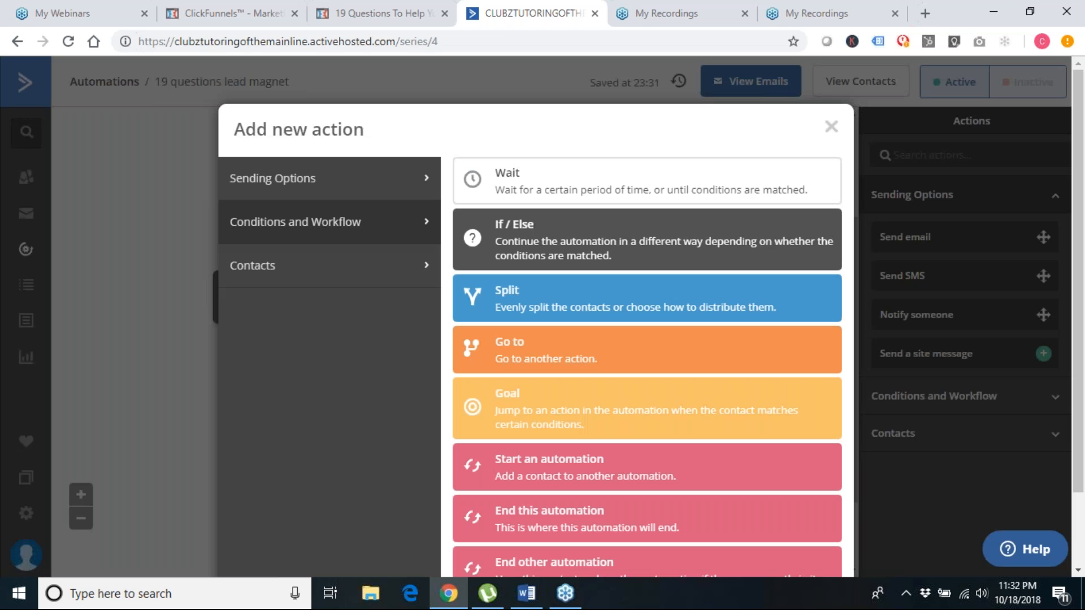
pyautogui.click(349, 180)
pyautogui.click(497, 175)
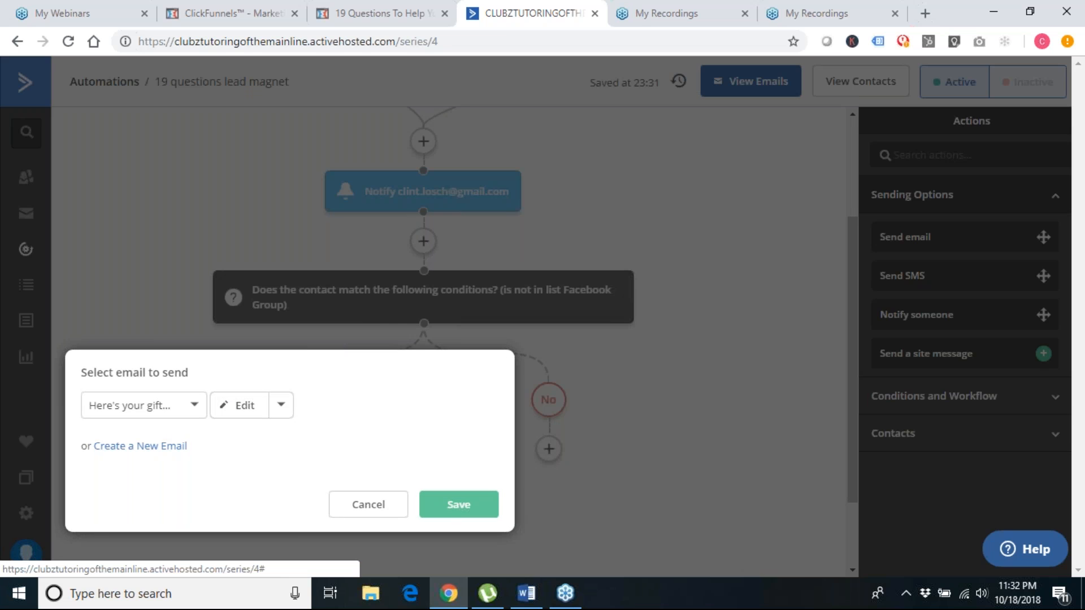
pyautogui.click(140, 446)
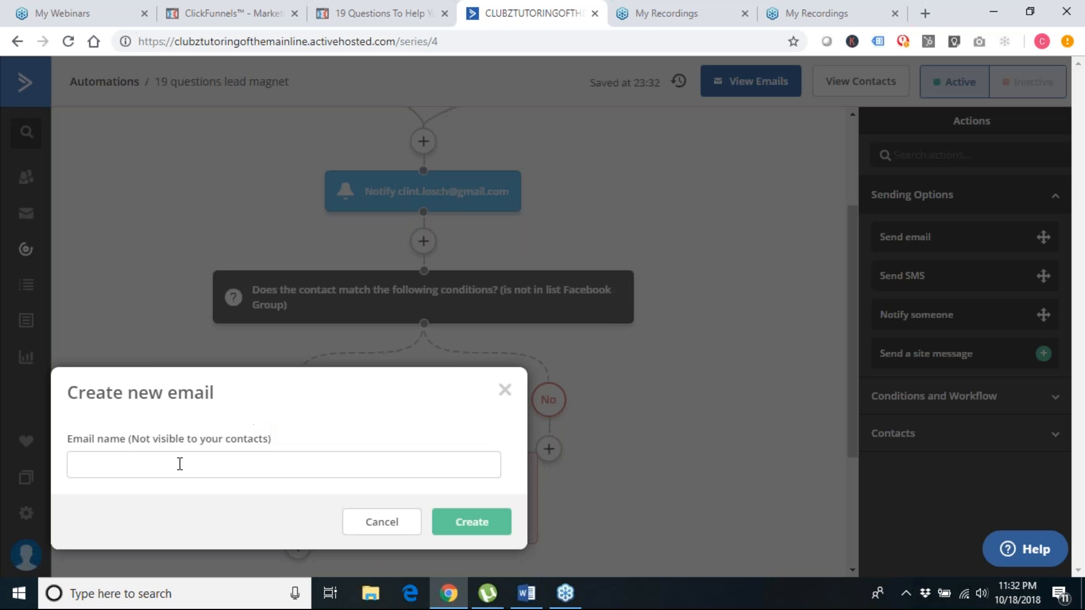
pyautogui.click(166, 465)
pyautogui.write('Welcome Email')
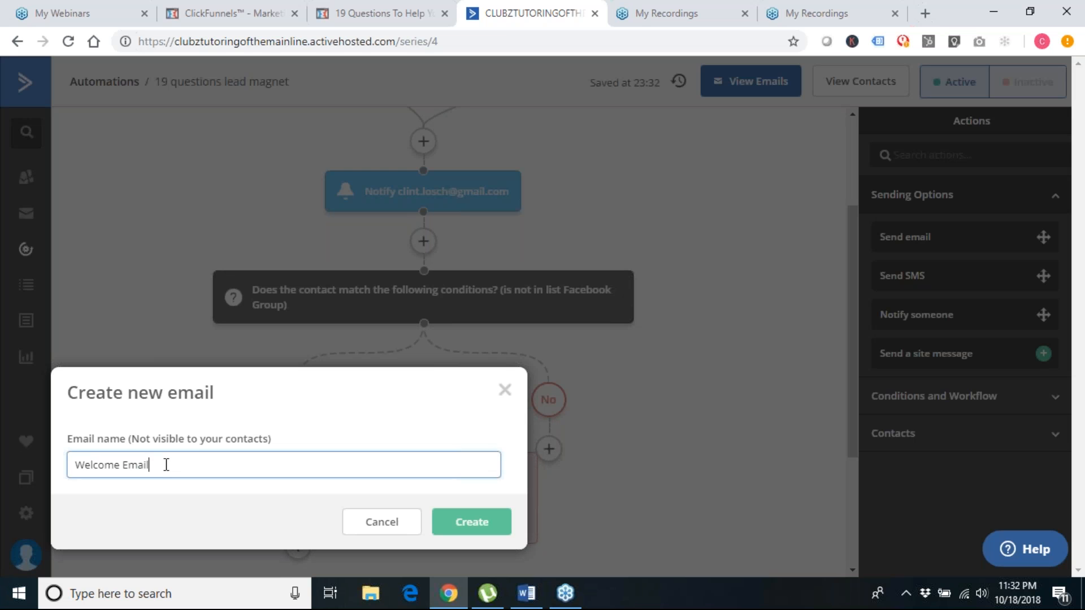
pyautogui.click(491, 521)
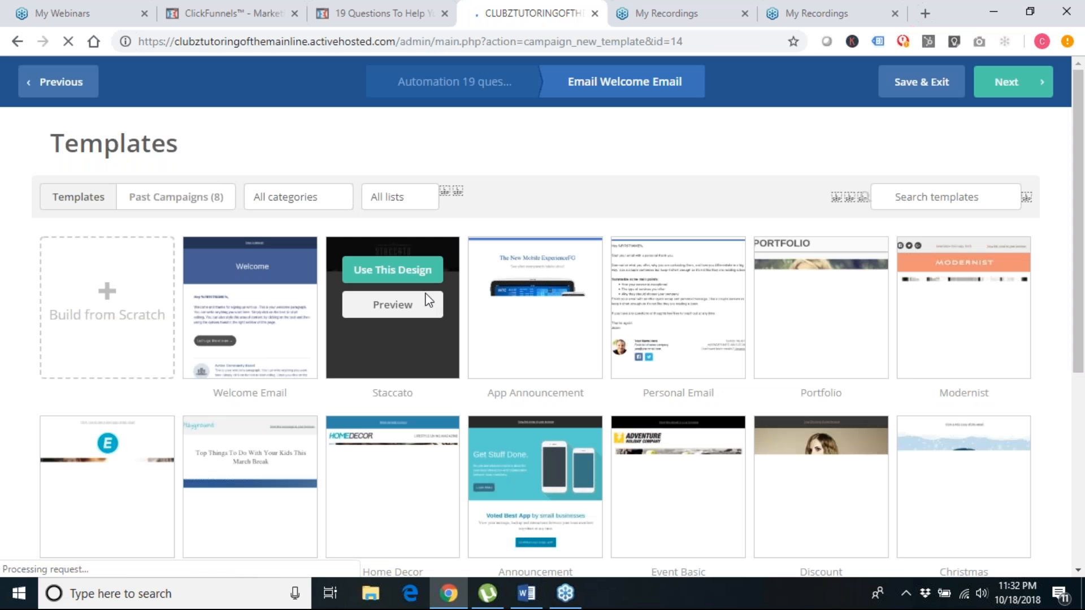
# Use the Personal Email design and replace the sender name with the sender's full name
pyautogui.moveTo(666, 286)
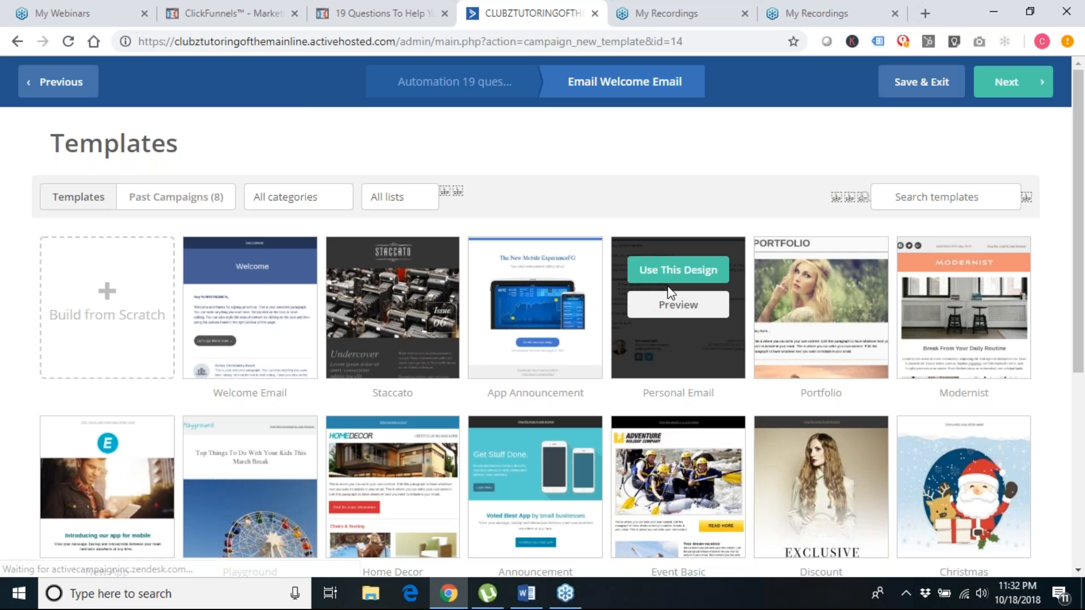
pyautogui.click(667, 282)
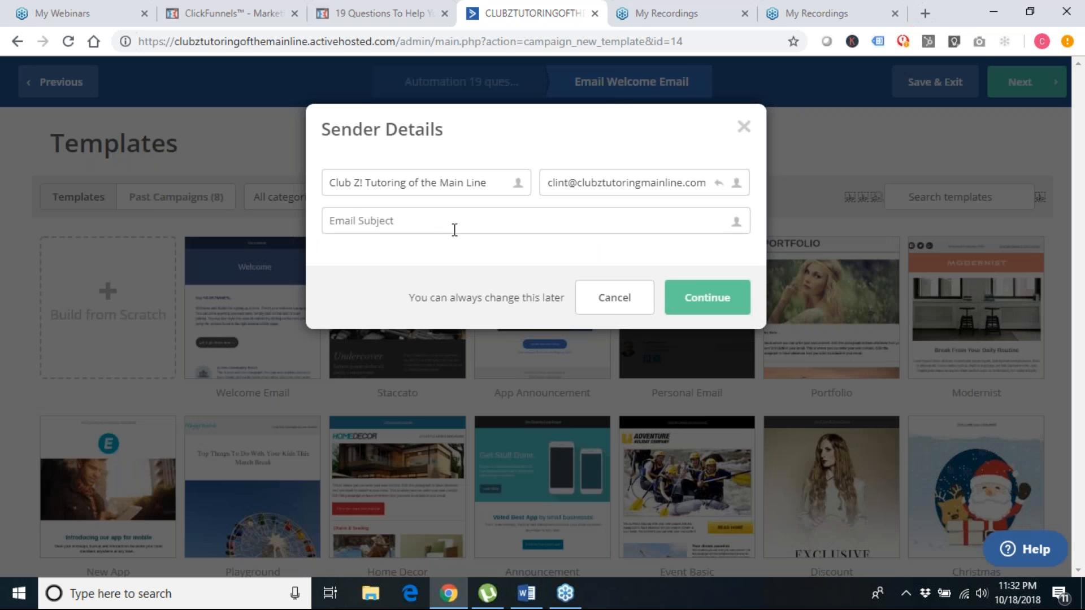
pyautogui.tripleClick(422, 185)
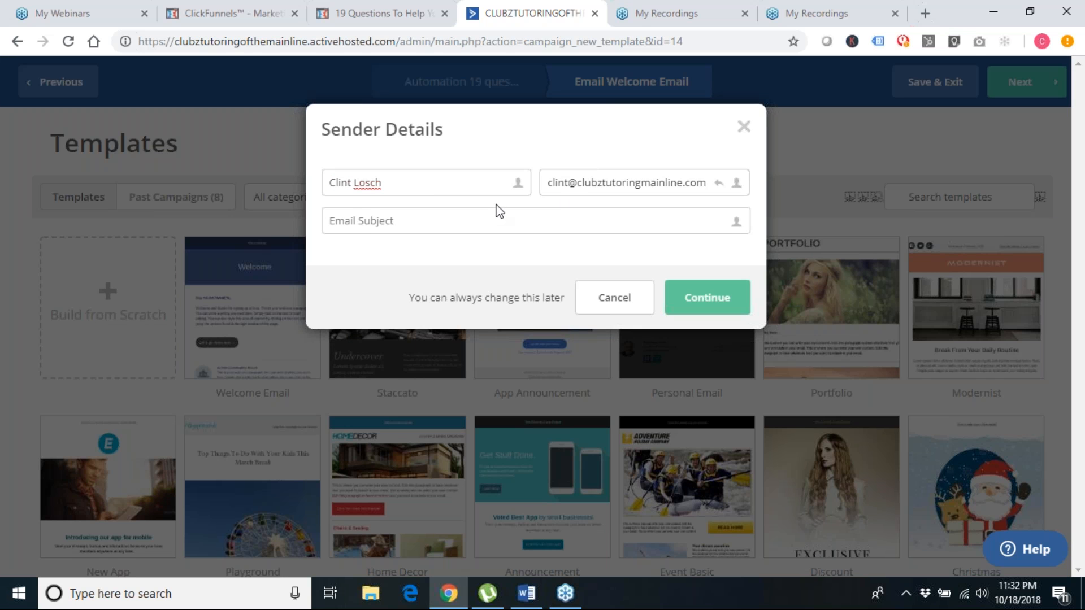
# Copy the EMAIL #1 subject line from the Word email-sequence document
pyautogui.click(525, 592)
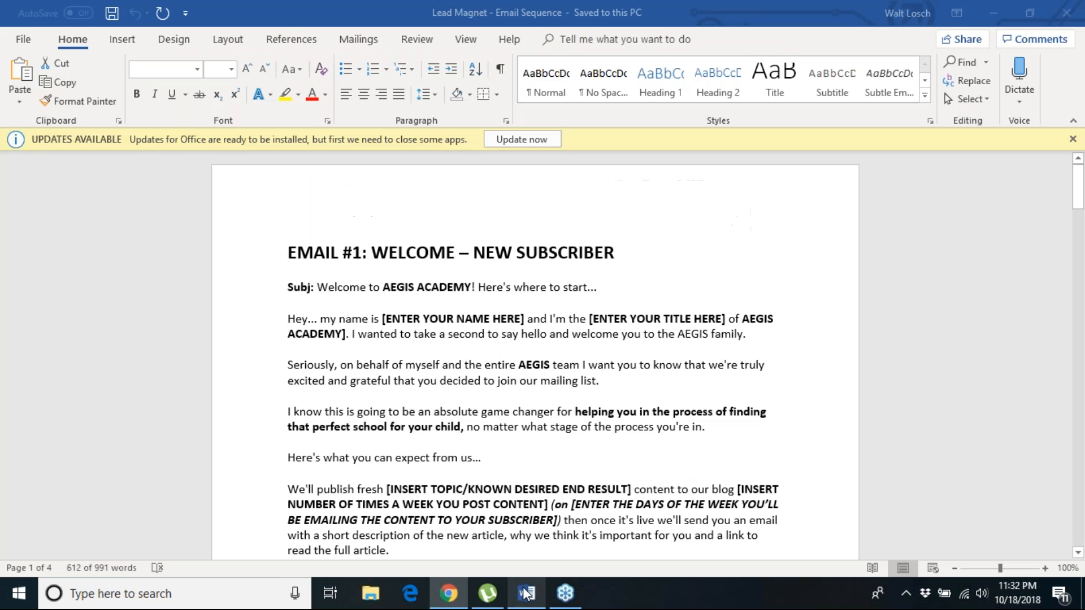
pyautogui.click(356, 288)
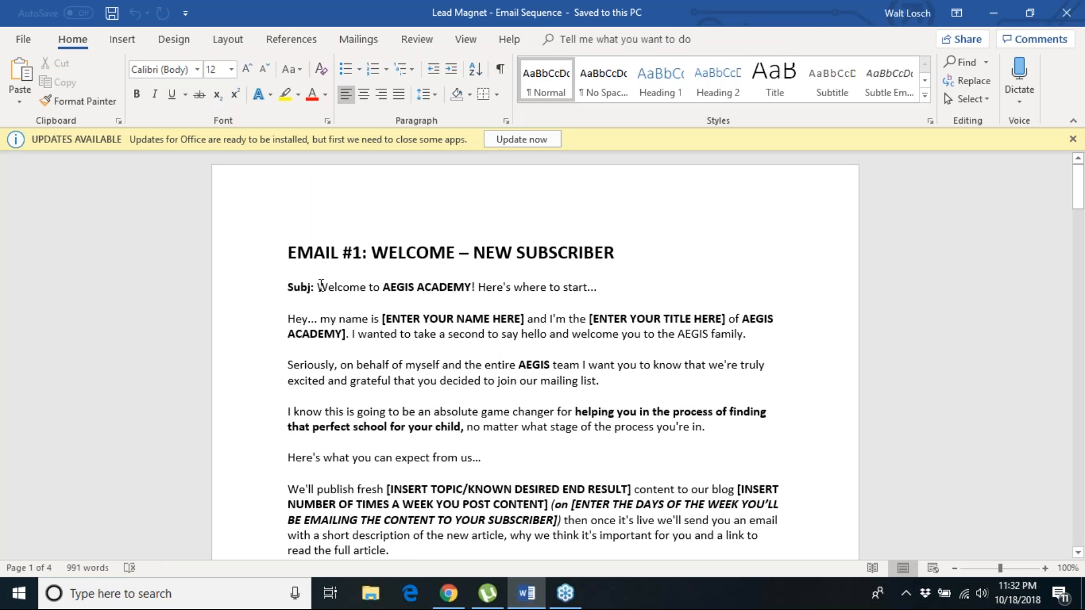
pyautogui.moveTo(318, 287); pyautogui.dragTo(601, 287)
pyautogui.hotkey('ctrl', 'c')
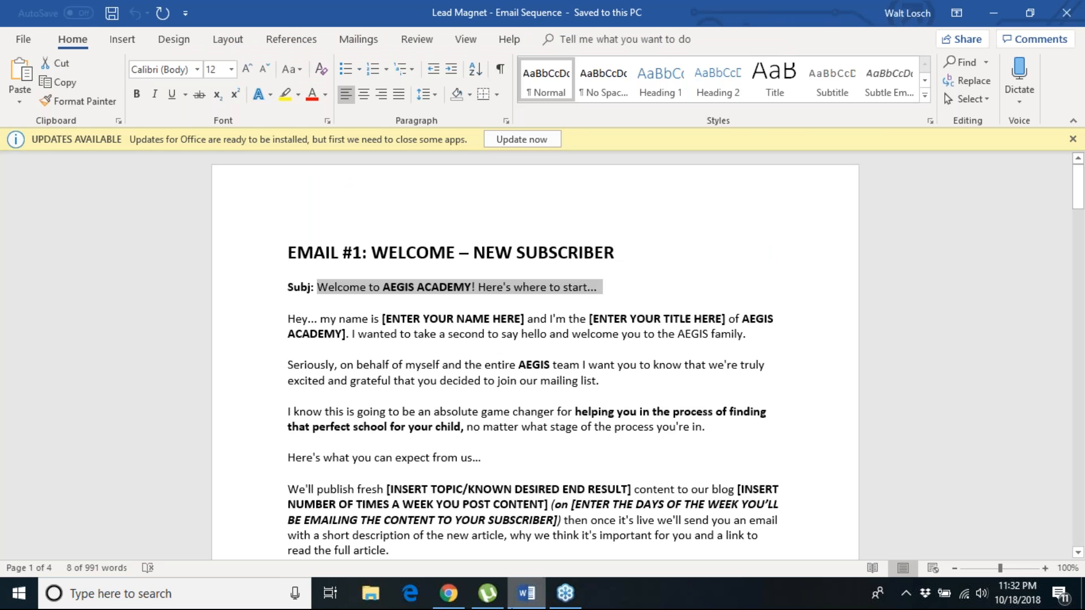
pyautogui.click(449, 594)
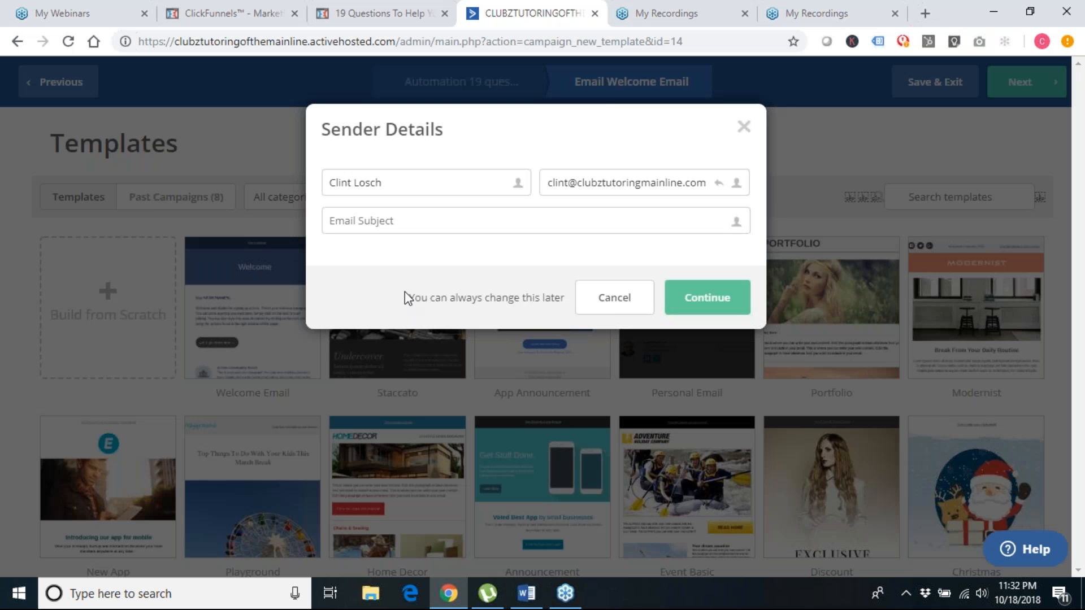
# Set the subject to 'Welcome to AEGIS ACADEMY! Here's where to start...' and continue to the designer
pyautogui.hotkey('ctrl', 'v')
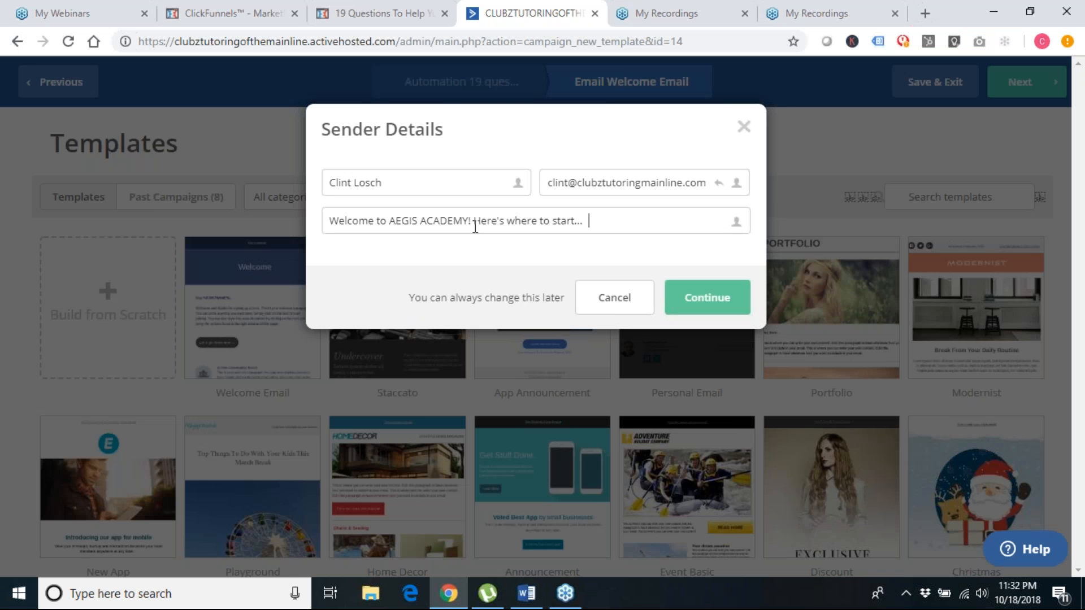
pyautogui.click(735, 309)
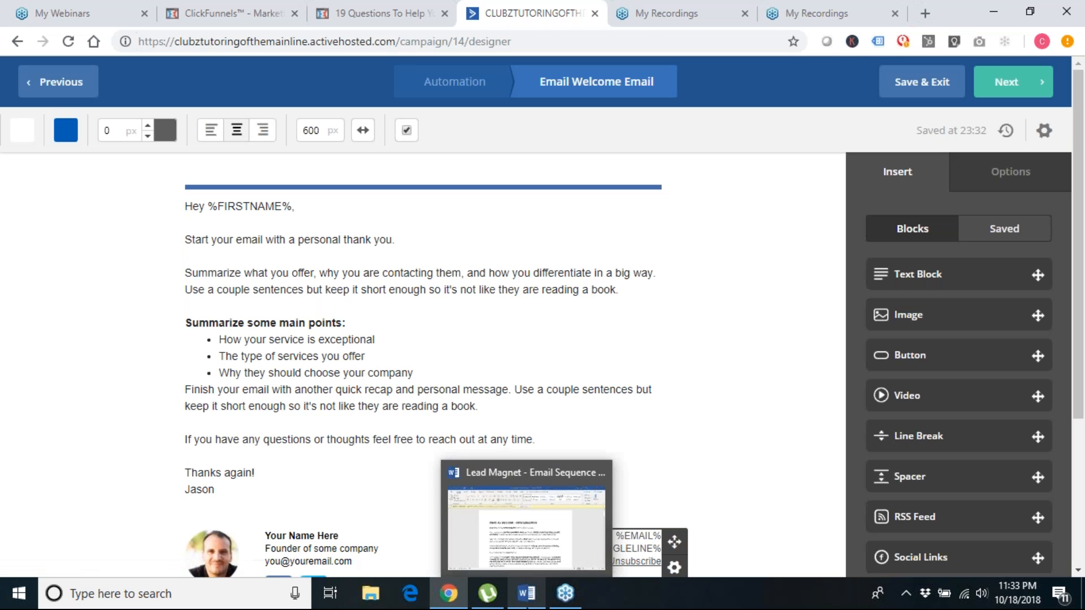
pyautogui.click(526, 594)
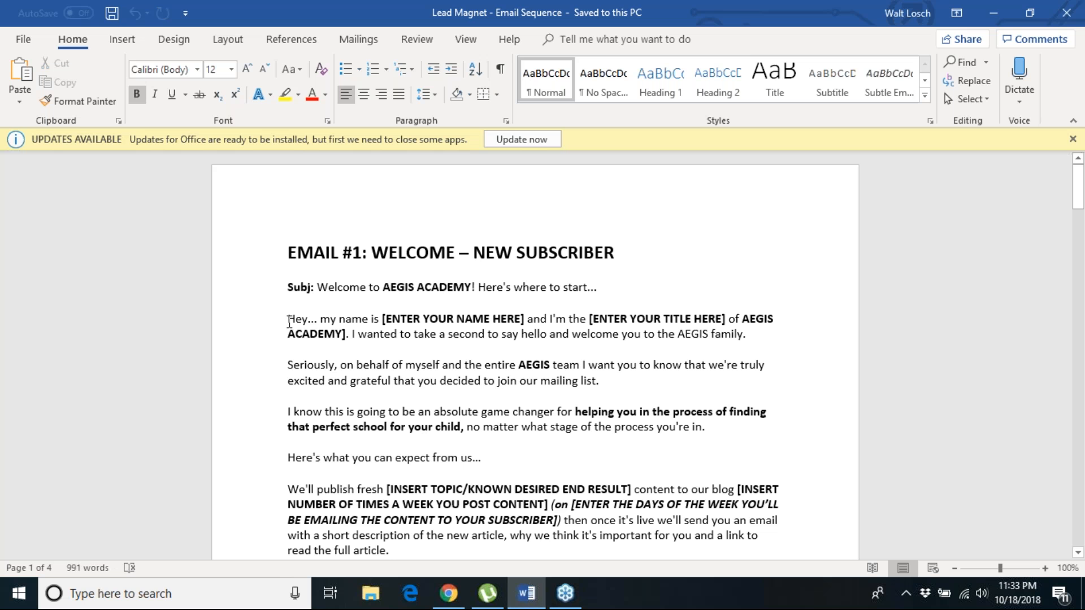
# Copy the Welcome email body from 'Hey...' to its end and select the designer's placeholder text
pyautogui.moveTo(288, 320); pyautogui.dragTo(452, 410)
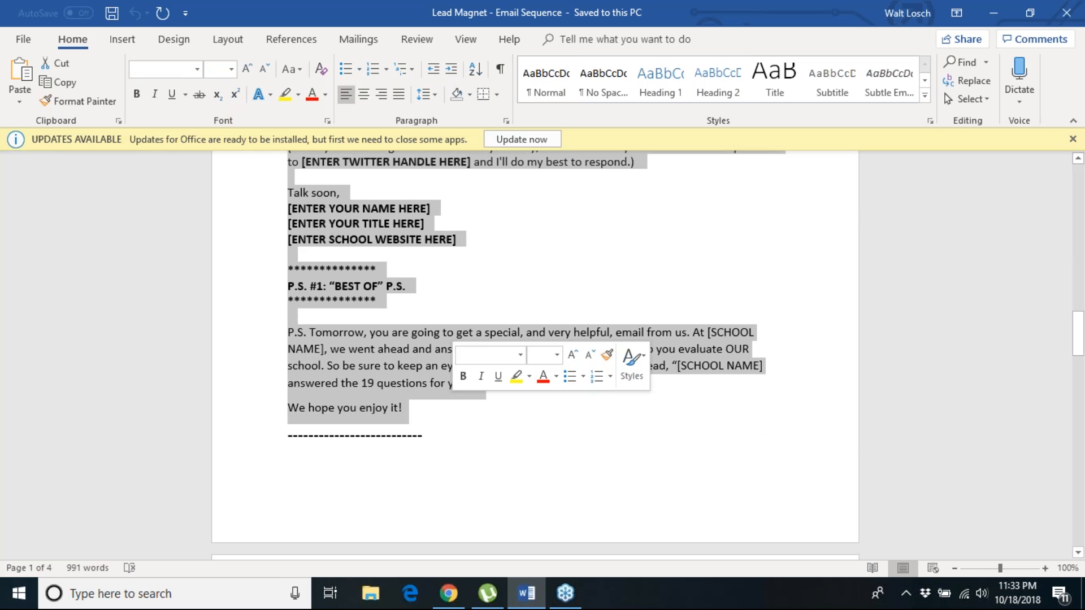
pyautogui.click(990, 12)
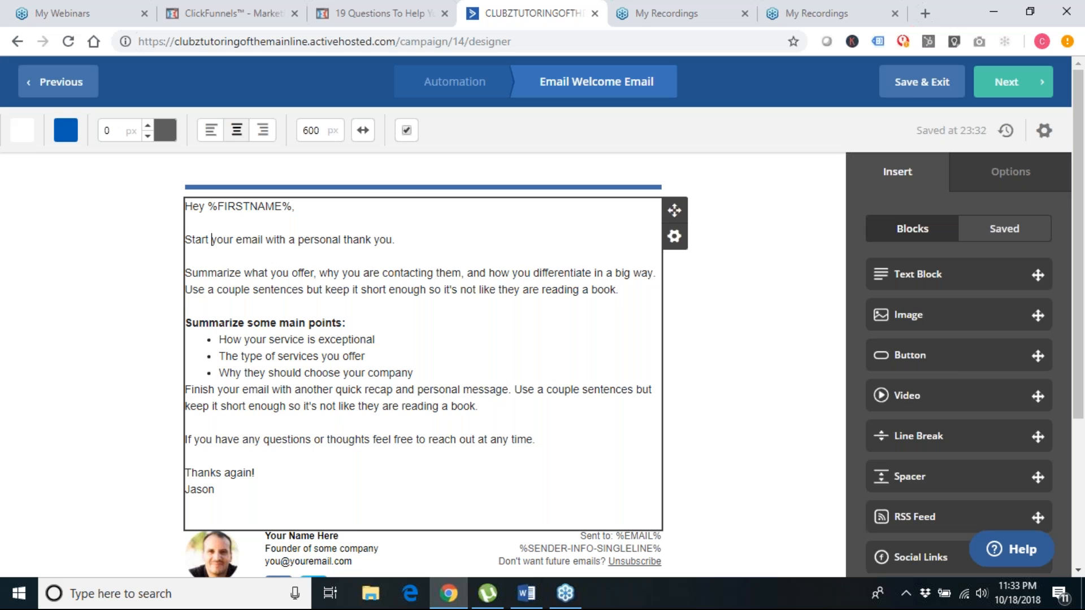
pyautogui.moveTo(187, 240); pyautogui.dragTo(534, 444)
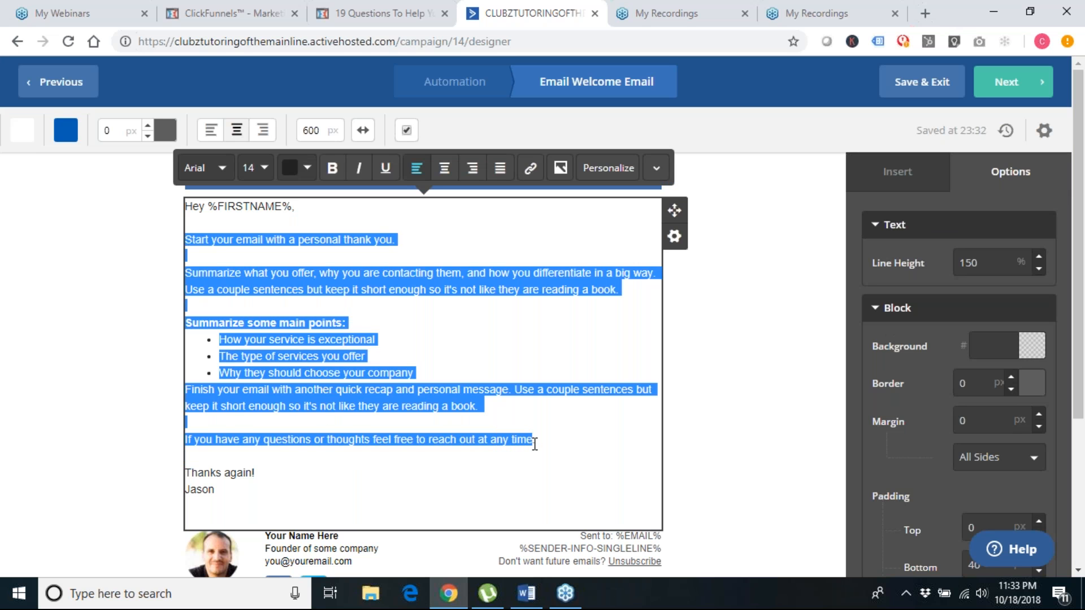
# Replace the placeholder text with the pasted AEGIS ACADEMY welcome copy and move to the Campaign Summary
pyautogui.hotkey('ctrl', 'v')
pyautogui.scroll(-2, 277, 339)
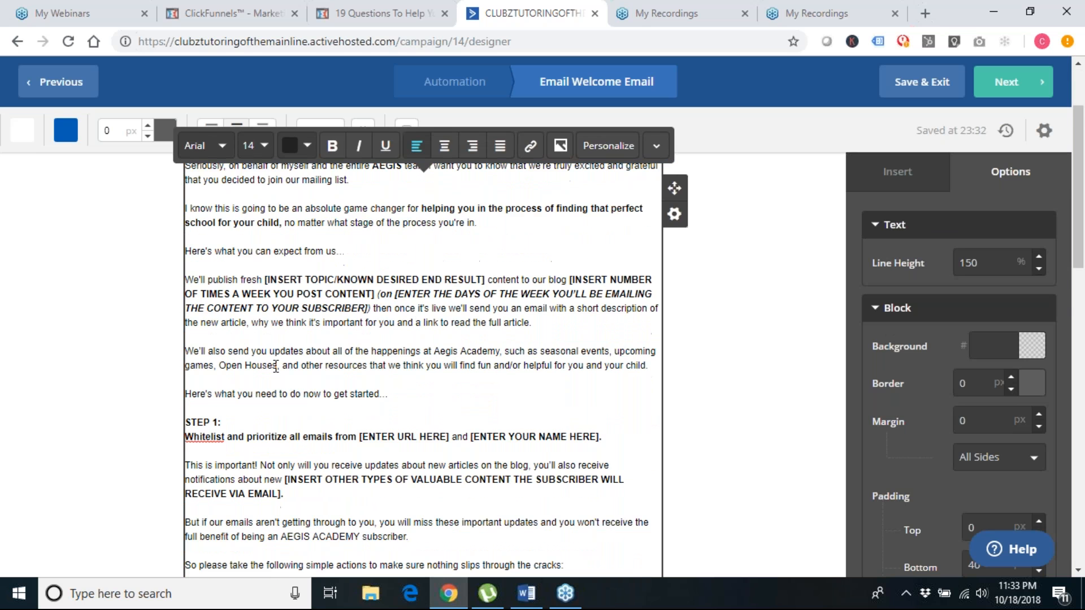
pyautogui.scroll(-3, 275, 368)
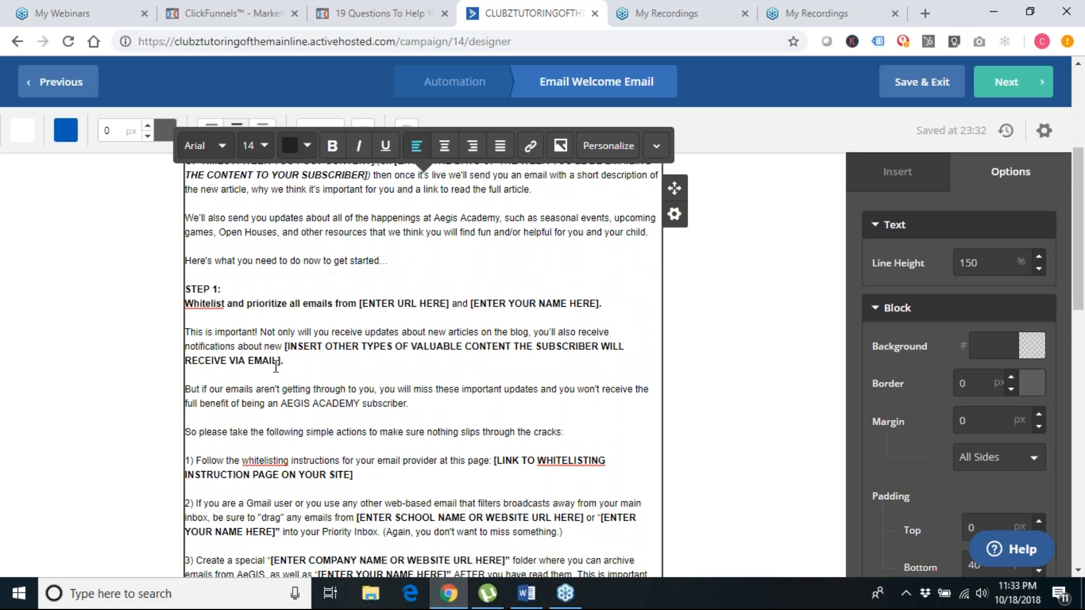
pyautogui.scroll(-2, 276, 368)
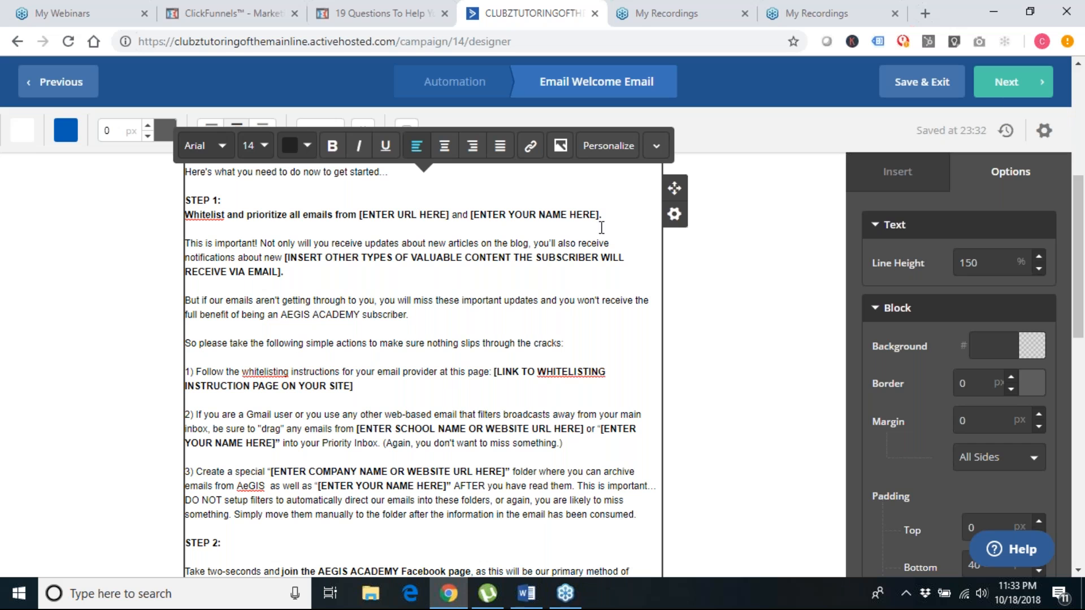
pyautogui.click(1024, 83)
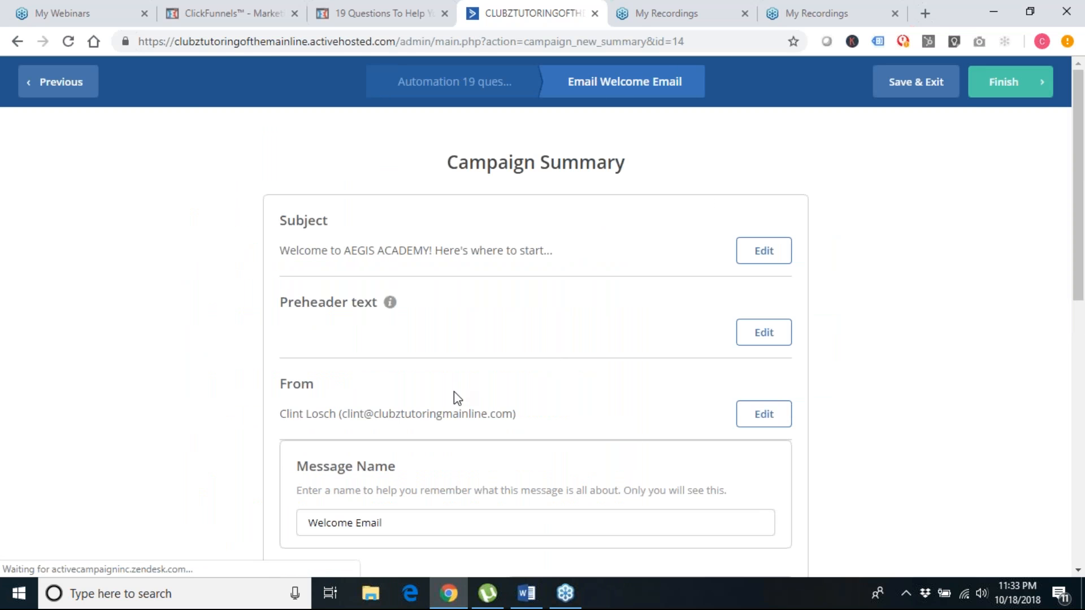
# Review the Welcome Email's Campaign Summary, including the passed spam check, and finish the email
pyautogui.scroll(-2, 457, 398)
pyautogui.scroll(-2, 453, 391)
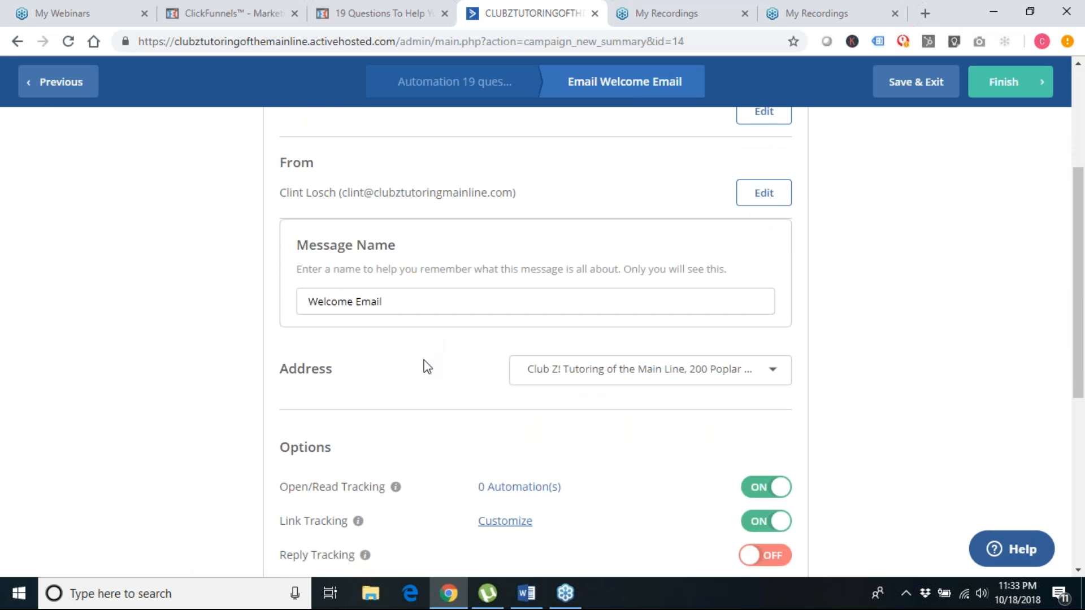
pyautogui.scroll(2, 425, 361)
pyautogui.scroll(-1, 427, 367)
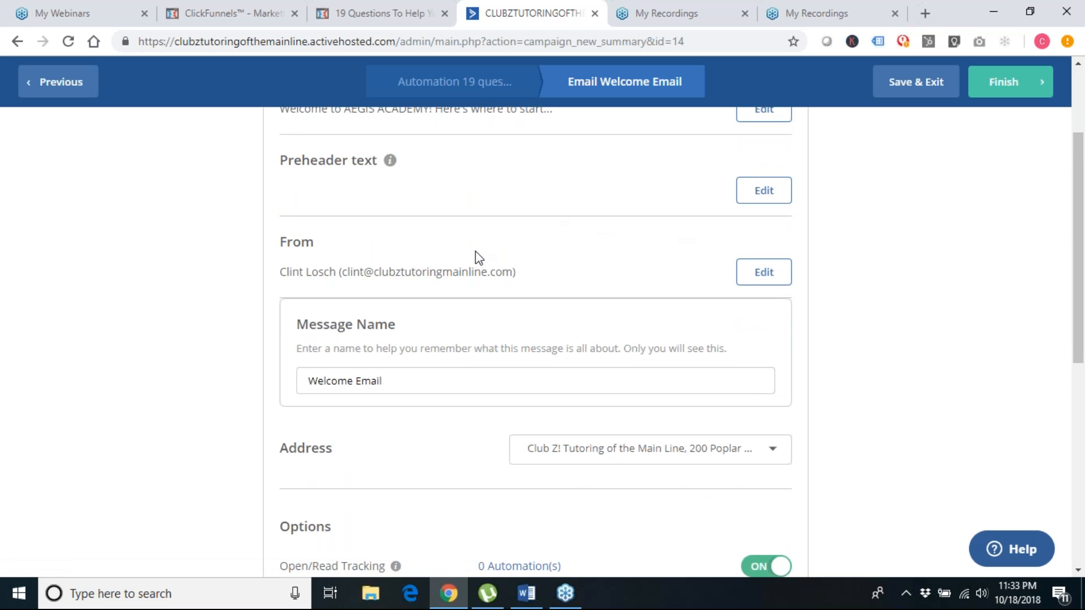
pyautogui.scroll(-1, 504, 373)
pyautogui.scroll(3, 385, 288)
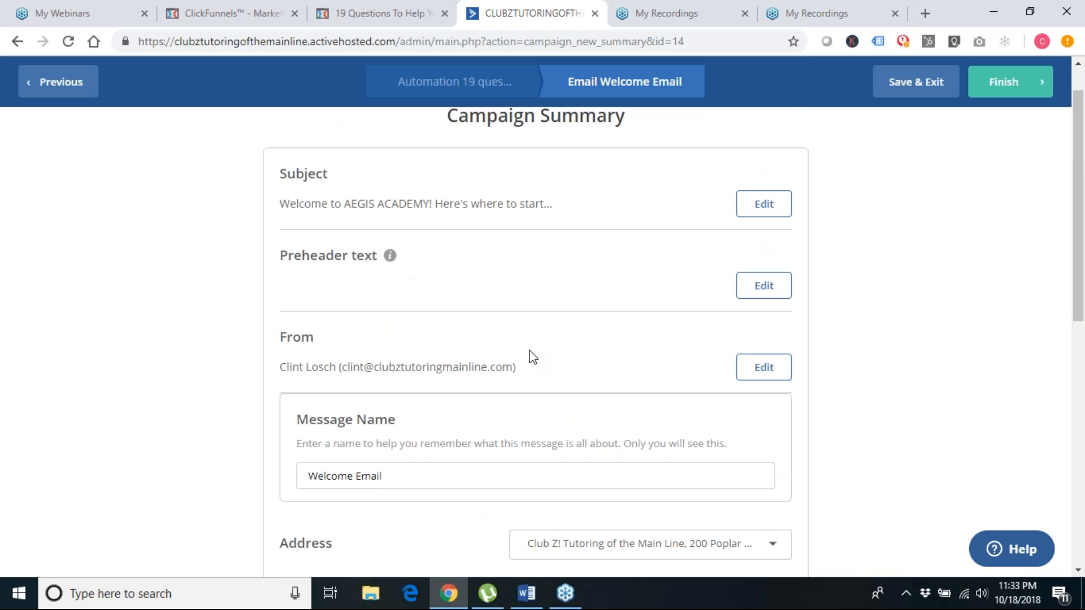
pyautogui.scroll(-8, 531, 356)
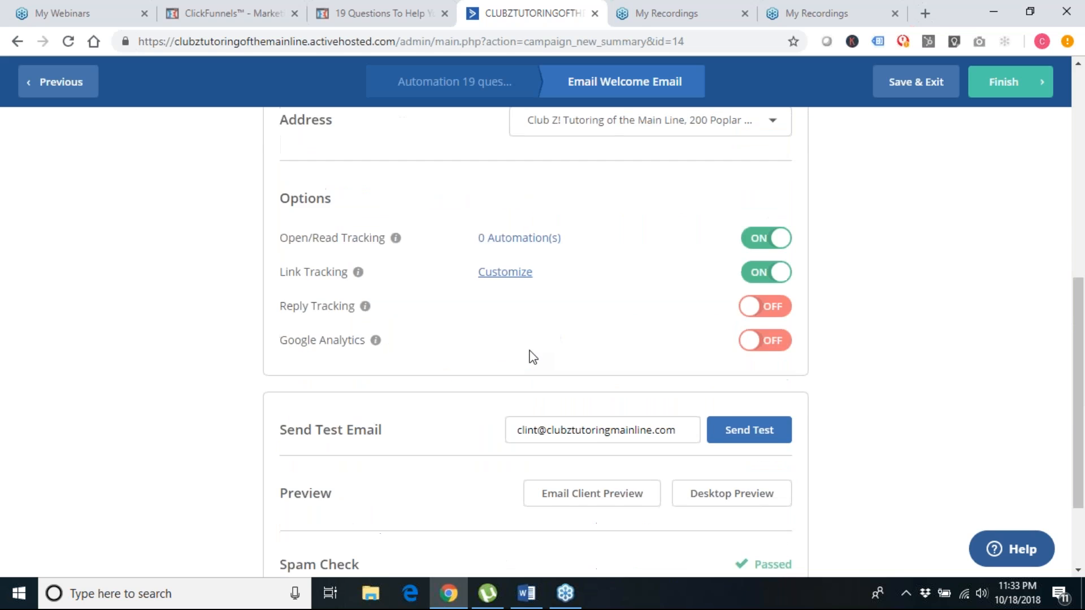
pyautogui.scroll(-2, 481, 405)
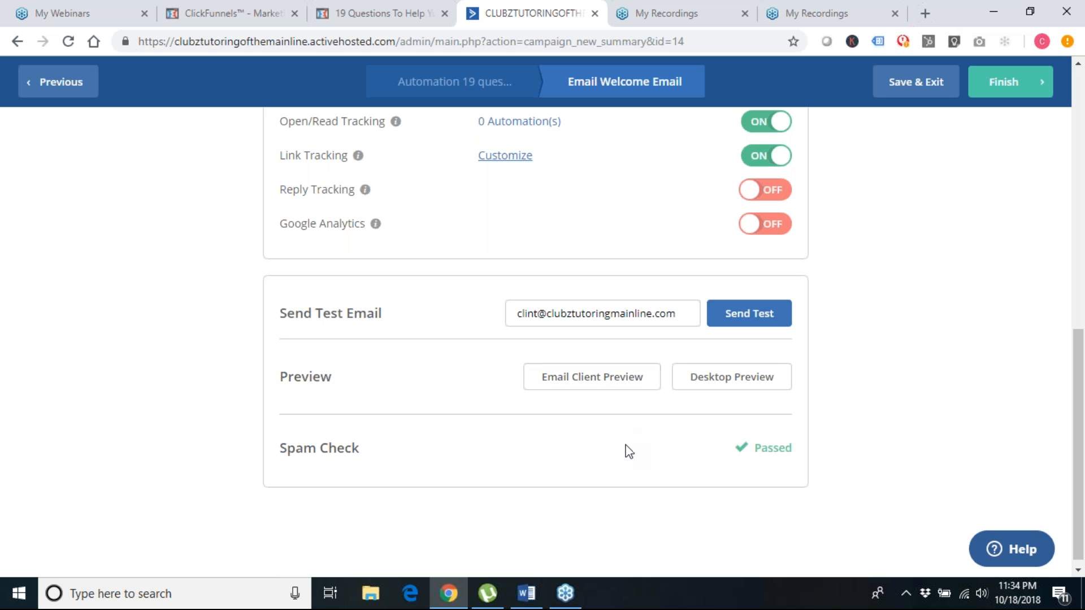
pyautogui.scroll(1, 628, 453)
pyautogui.scroll(10, 627, 453)
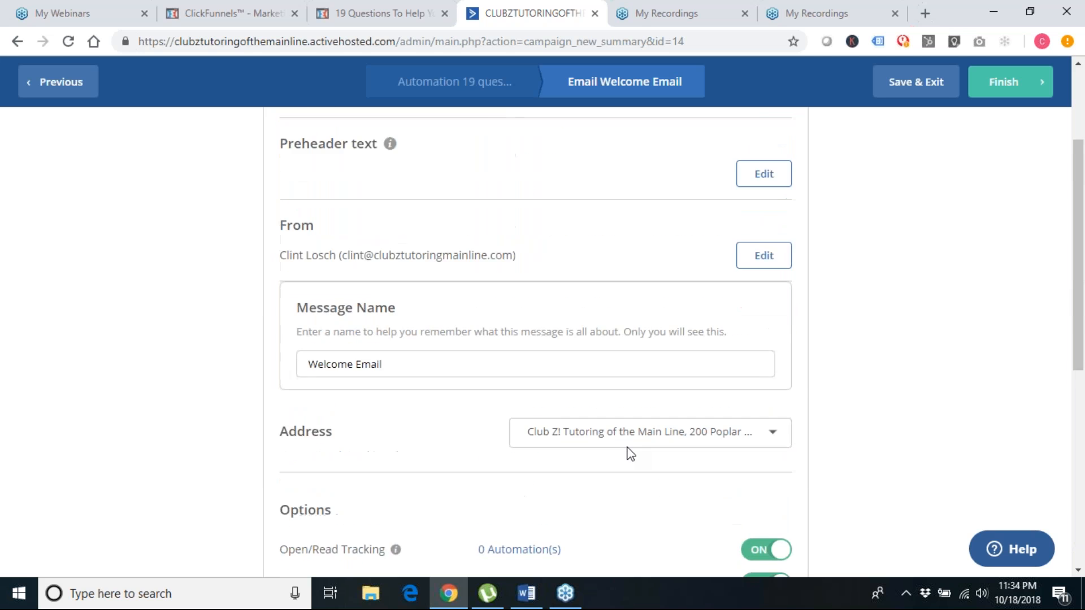
pyautogui.click(1009, 82)
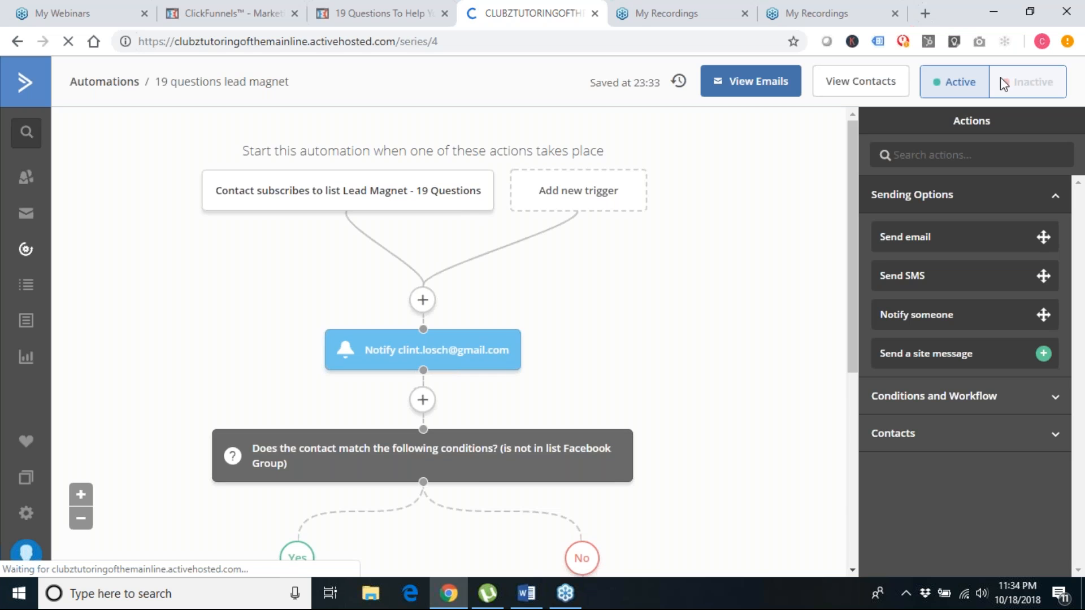
# Add a Send email step after the Welcome Email for the 'Here's your gift...' email and open it for editing
pyautogui.scroll(-5, 741, 382)
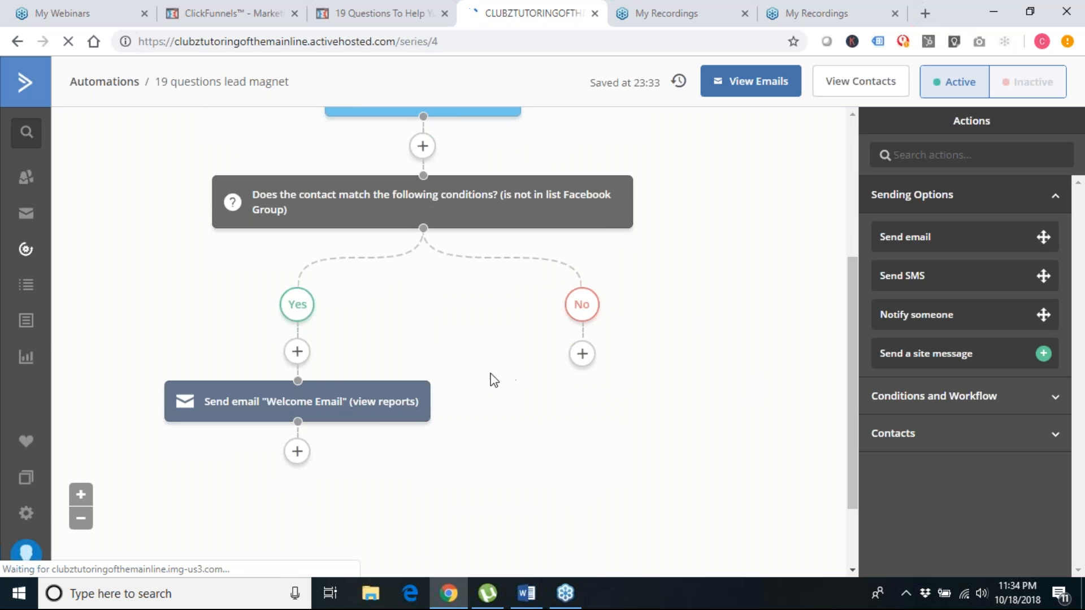
pyautogui.moveTo(444, 402)
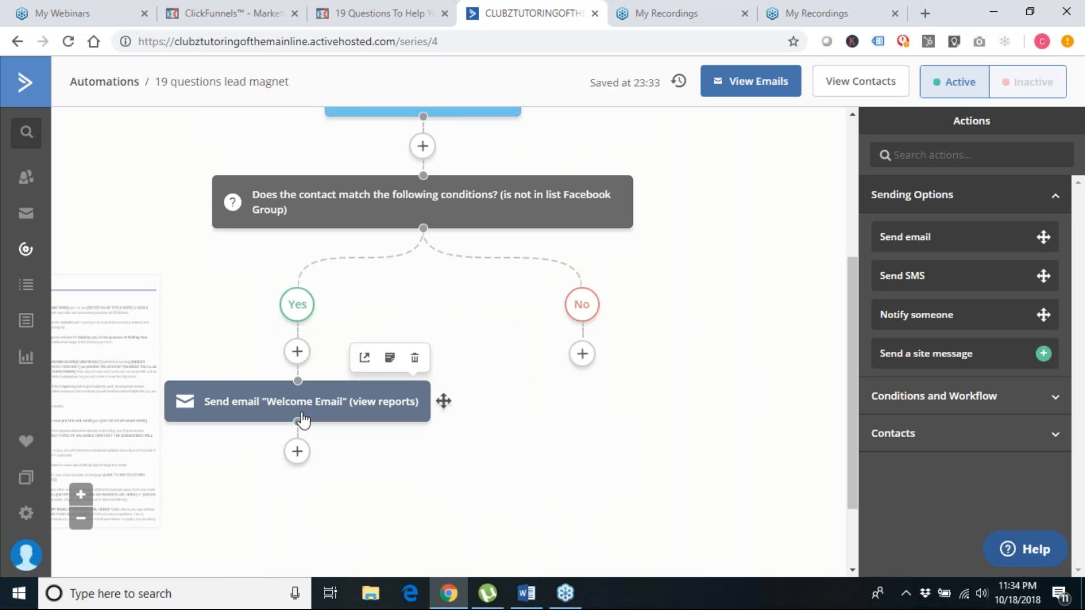
pyautogui.click(297, 453)
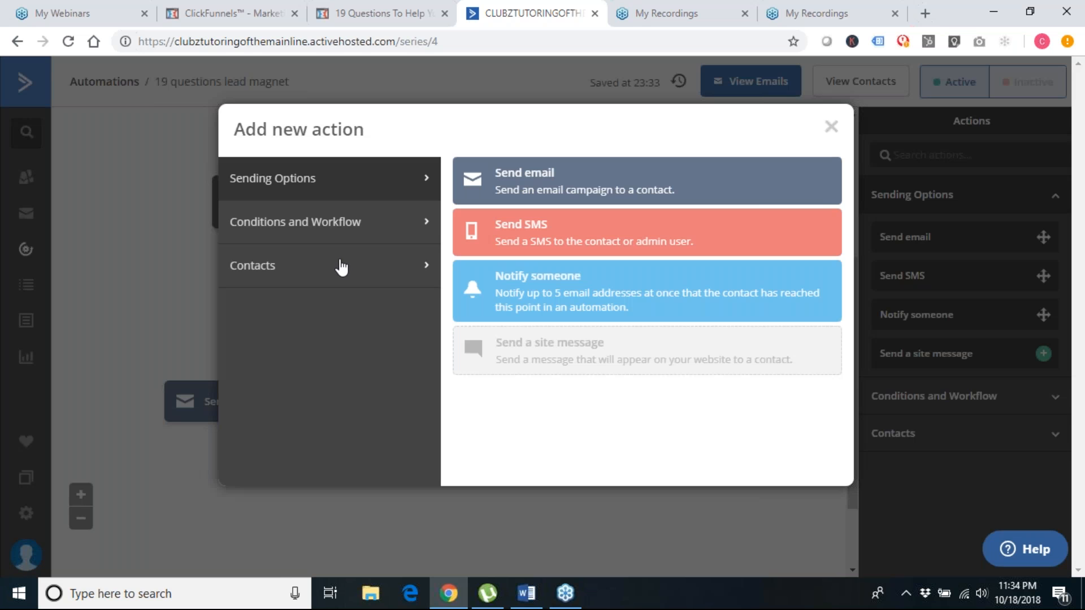
pyautogui.click(526, 179)
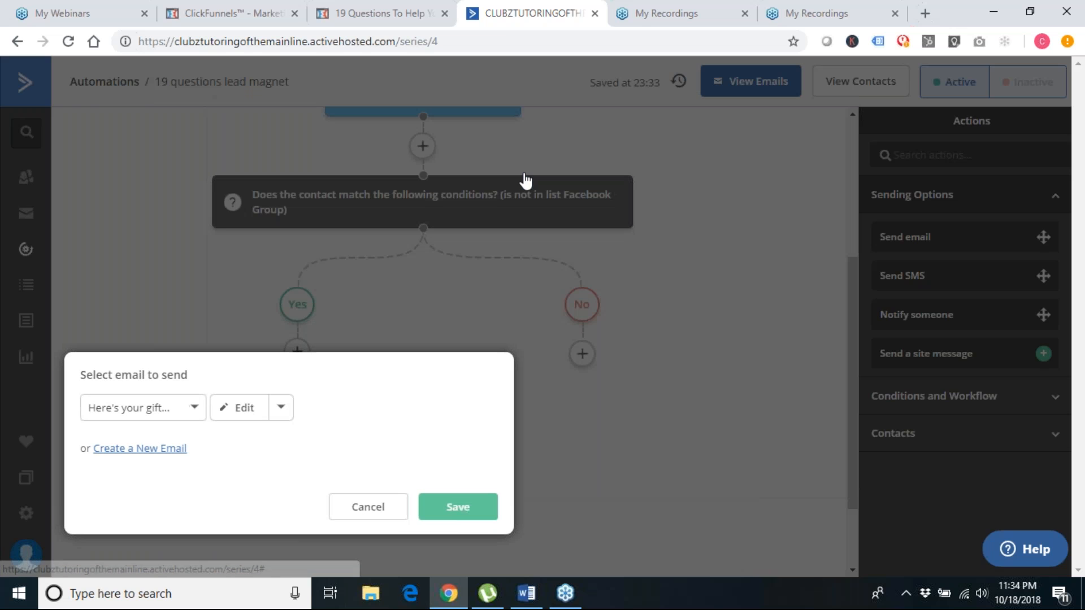
pyautogui.click(161, 414)
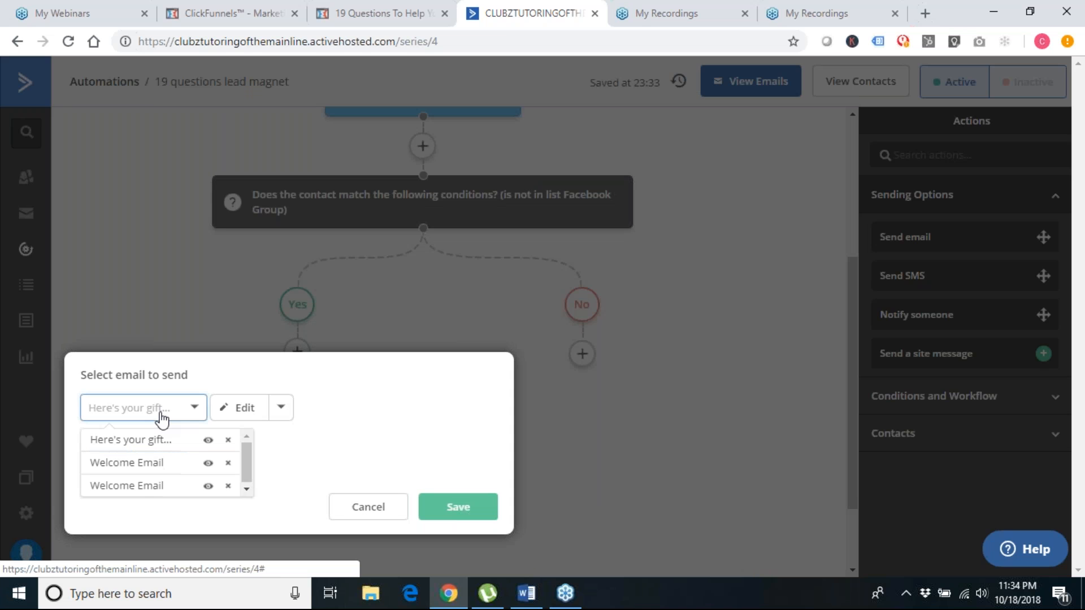
pyautogui.click(338, 401)
pyautogui.click(245, 411)
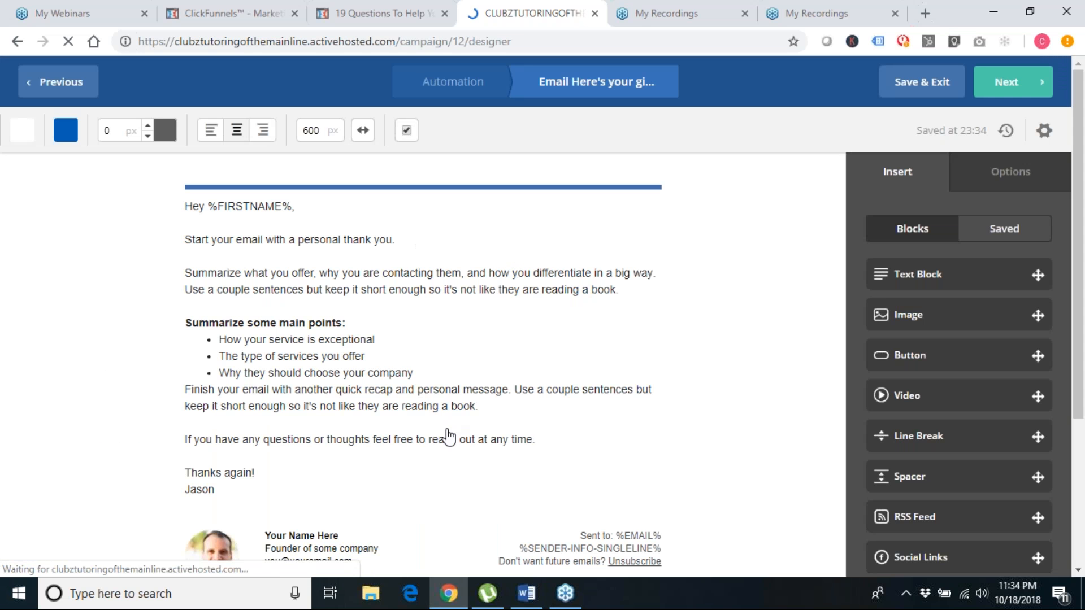
pyautogui.click(530, 602)
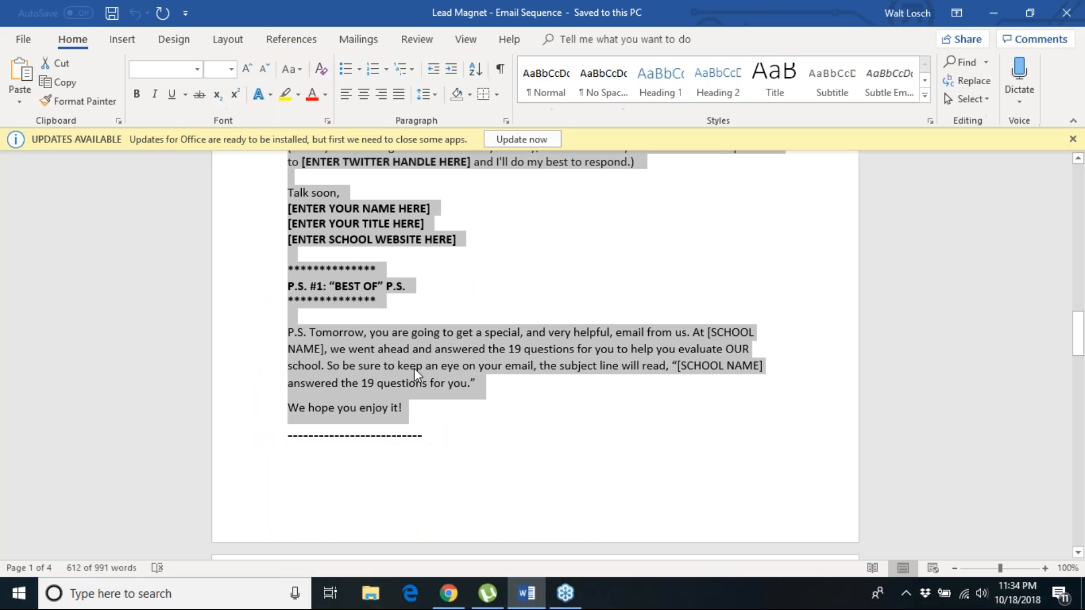
# Copy EMAIL #1's text from 'Hi' through the P.S. paragraph in the Word document
pyautogui.click(414, 368)
pyautogui.scroll(-3, 415, 368)
pyautogui.scroll(-3, 258, 452)
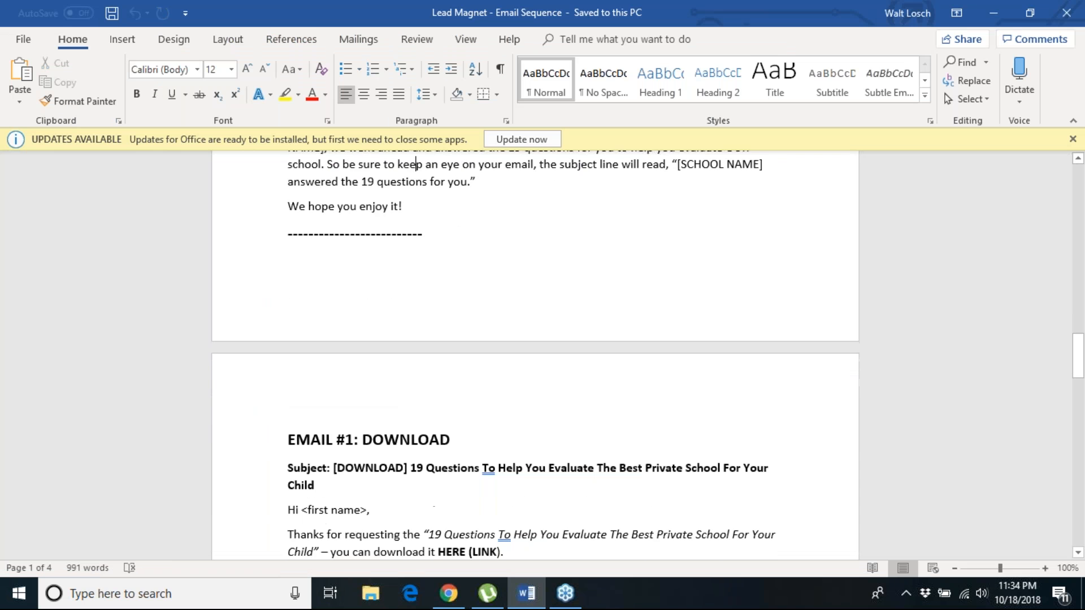
pyautogui.moveTo(288, 418); pyautogui.dragTo(485, 447)
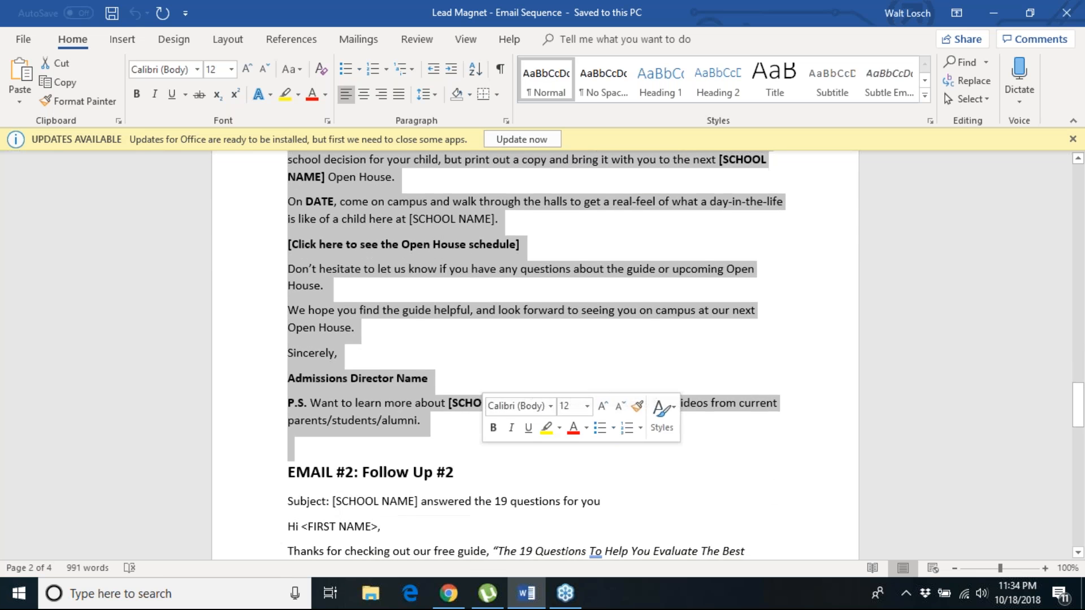
pyautogui.click(994, 13)
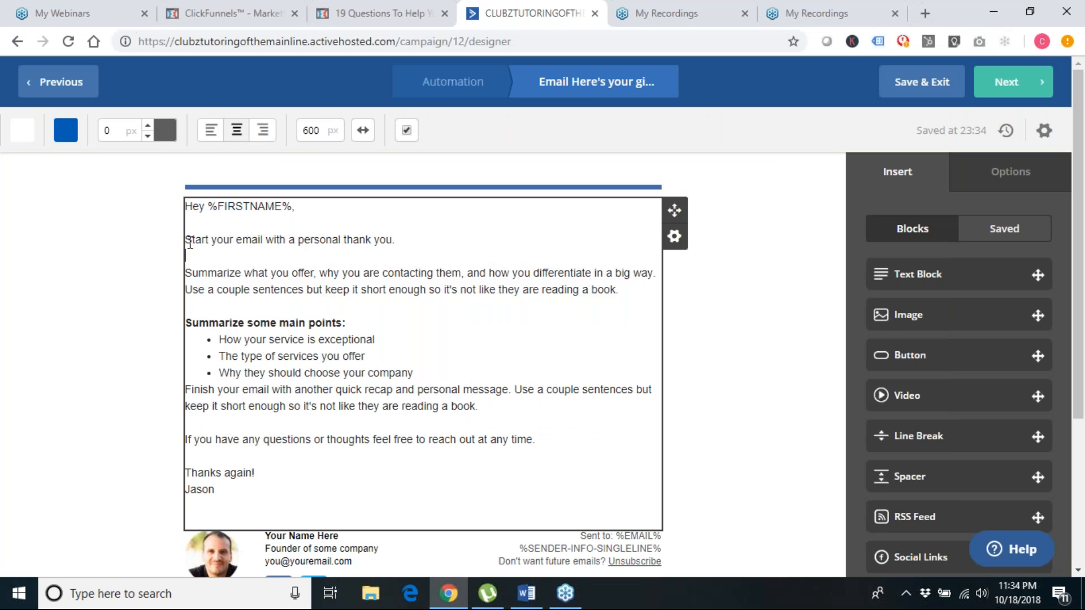
# Paste the EMAIL #1 text over the gift email's placeholder body, then open its subject line
pyautogui.moveTo(185, 239); pyautogui.dragTo(544, 440)
pyautogui.write('Hi <first name>, Thanks for requesting the "19 Questions To Help You Evaluate The Best Private School For Your Child" – you can download it HERE (LINK). Not only should you download this guide if you want an easy, confident way to make the best school decision for your child, but print out a copy and bring it with you to the next [SCHOOL NAME] Open House. On DATE, come on campus and walk through the halls to get a real-feel of what a day-in-the-life is like of a child here at [SCHOOL NAME]. [Click here to see the Open House schedule] Don\'t hesitate to let us know if you have any questions about the guide or upcoming Open House. We hope you find the guide helpful, and look forward to seeing you on campus at our next Open House. Sincerely, Admissions Director Name P.S. Want to learn more about [SCHOOL NAME]. Click here to watch a few videos from current parents/students/alumni.')
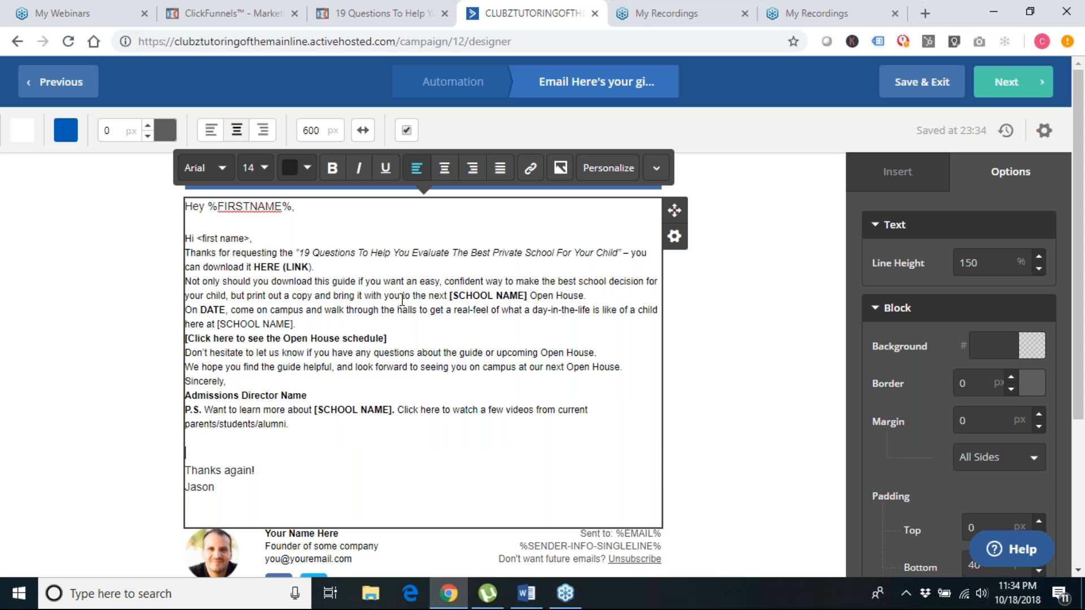
pyautogui.click(1014, 92)
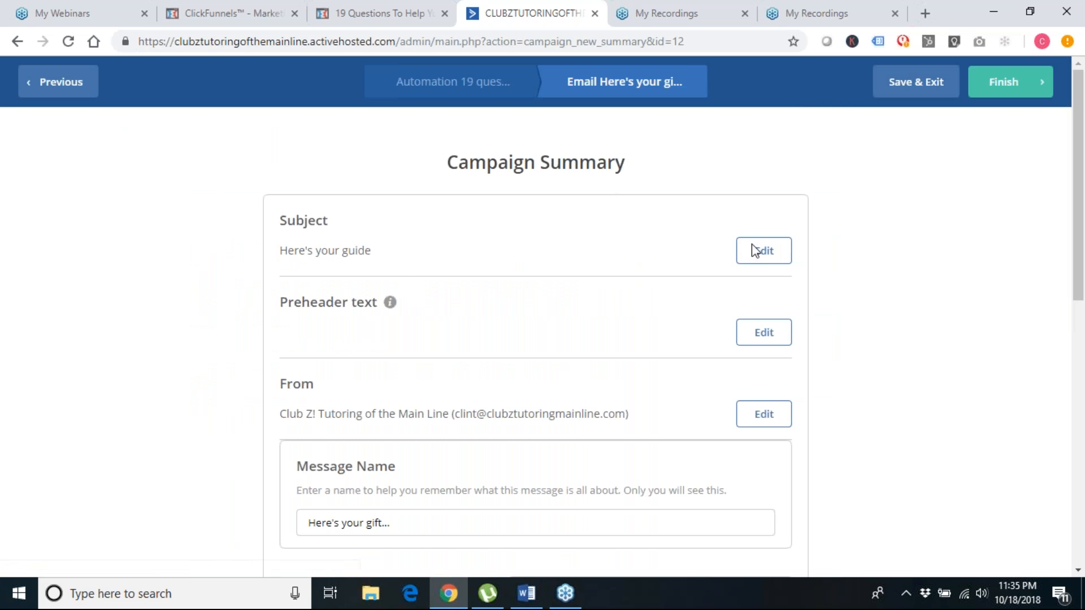
pyautogui.click(757, 253)
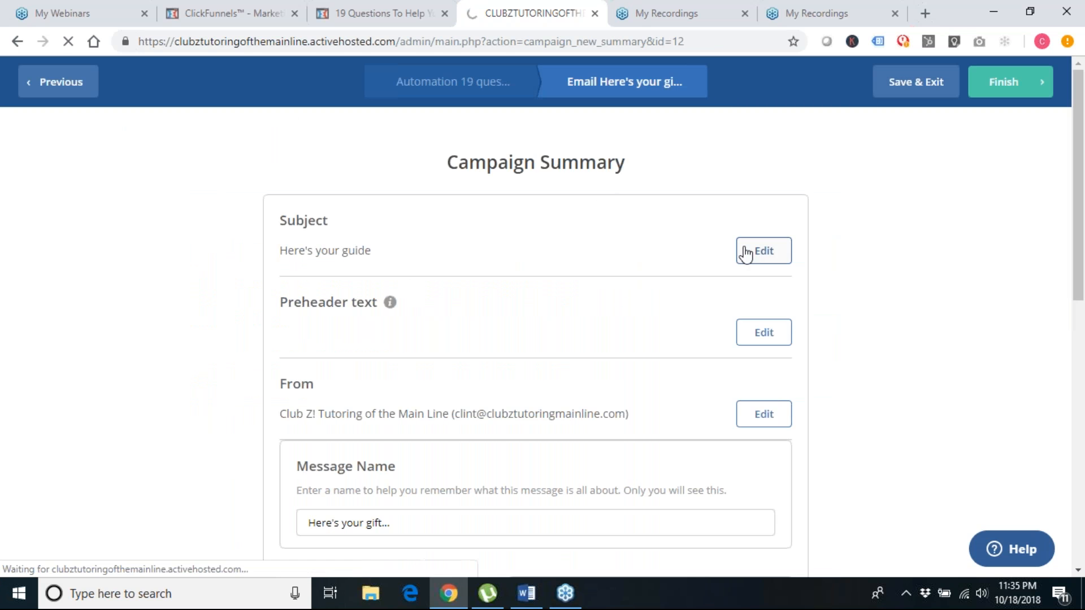
# Copy the subject from the Word draft and paste it as the gift email's subject
pyautogui.moveTo(535, 595)
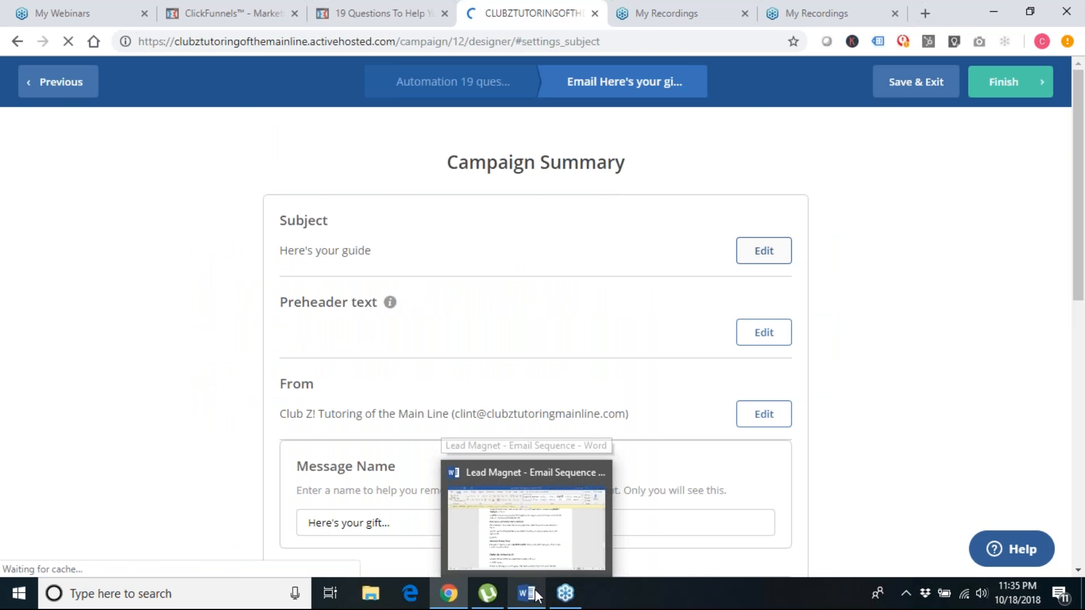
pyautogui.click(534, 594)
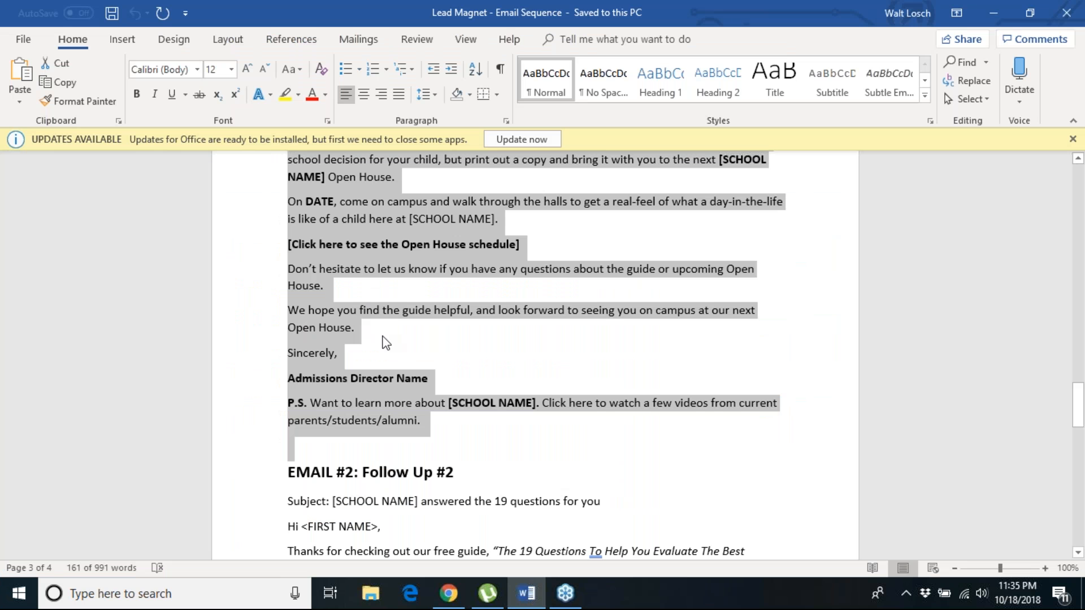
pyautogui.scroll(5, 340, 311)
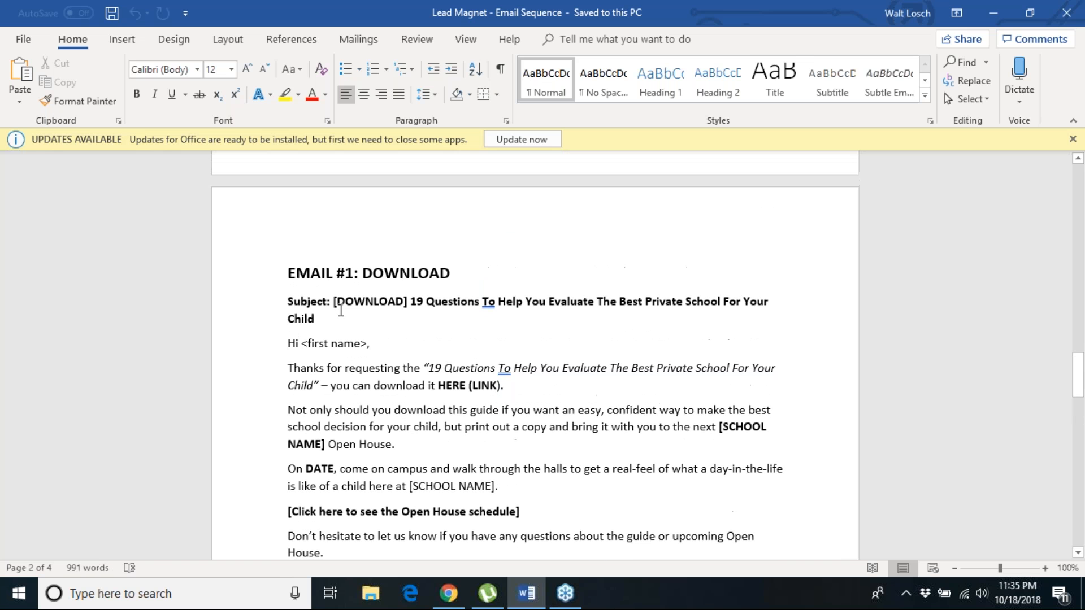
pyautogui.moveTo(348, 309); pyautogui.dragTo(358, 321)
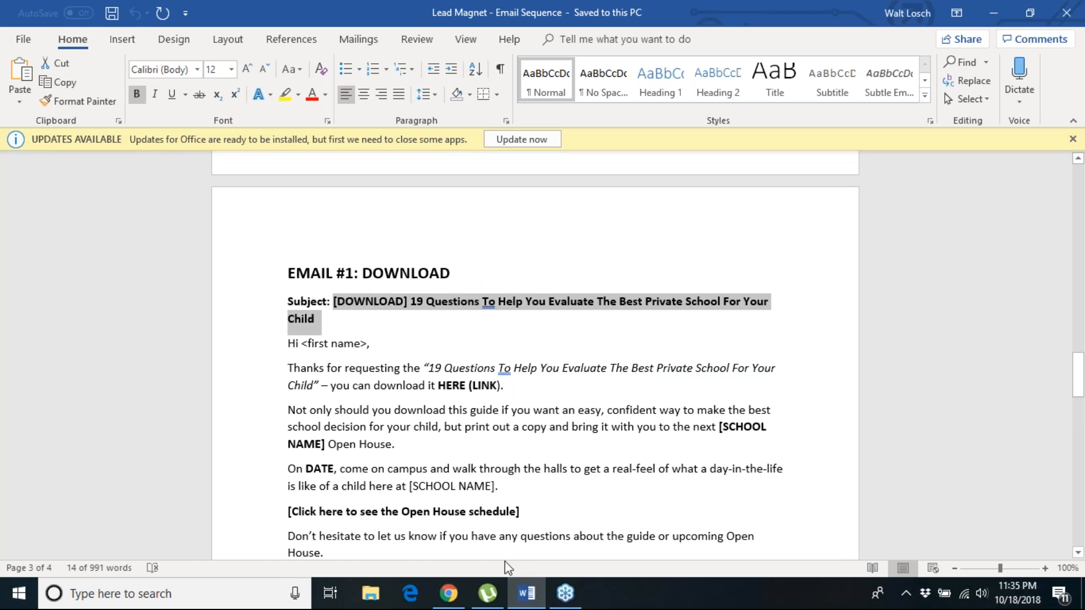
pyautogui.click(449, 594)
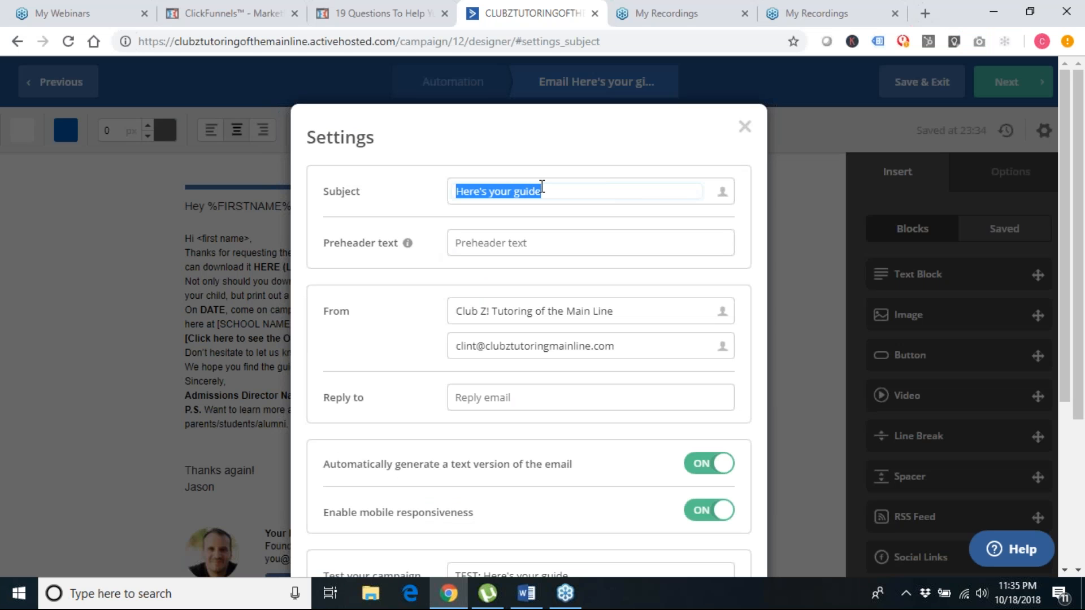
pyautogui.hotkey('ctrl', 'v')
pyautogui.press('Tab')
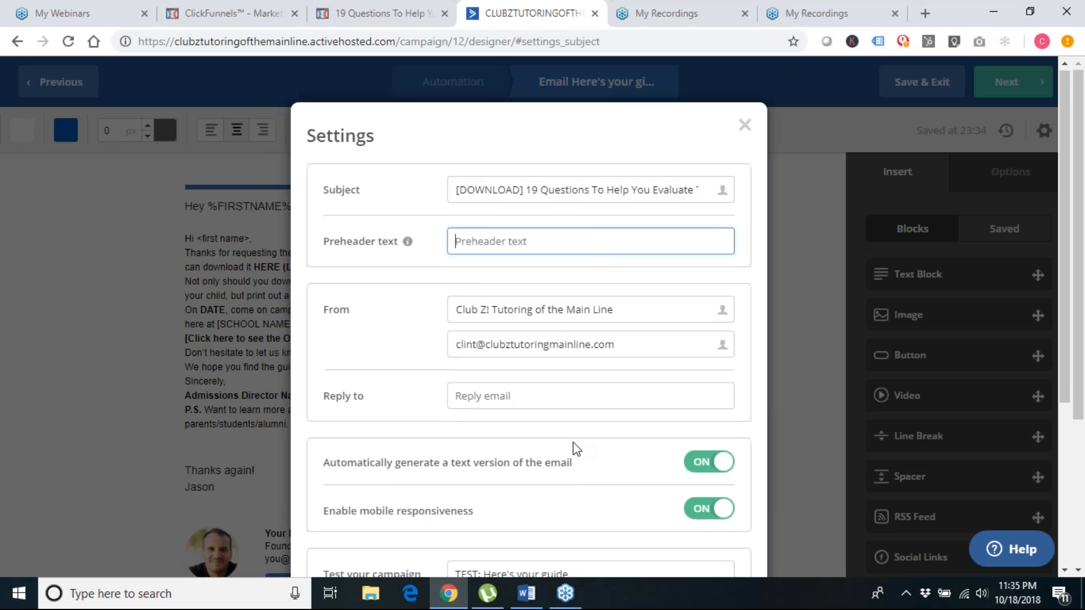
# Replace the From name with the sender's personal name and close the email settings
pyautogui.scroll(-3, 573, 443)
pyautogui.click(533, 227)
pyautogui.hotkey('ctrl', 'a')
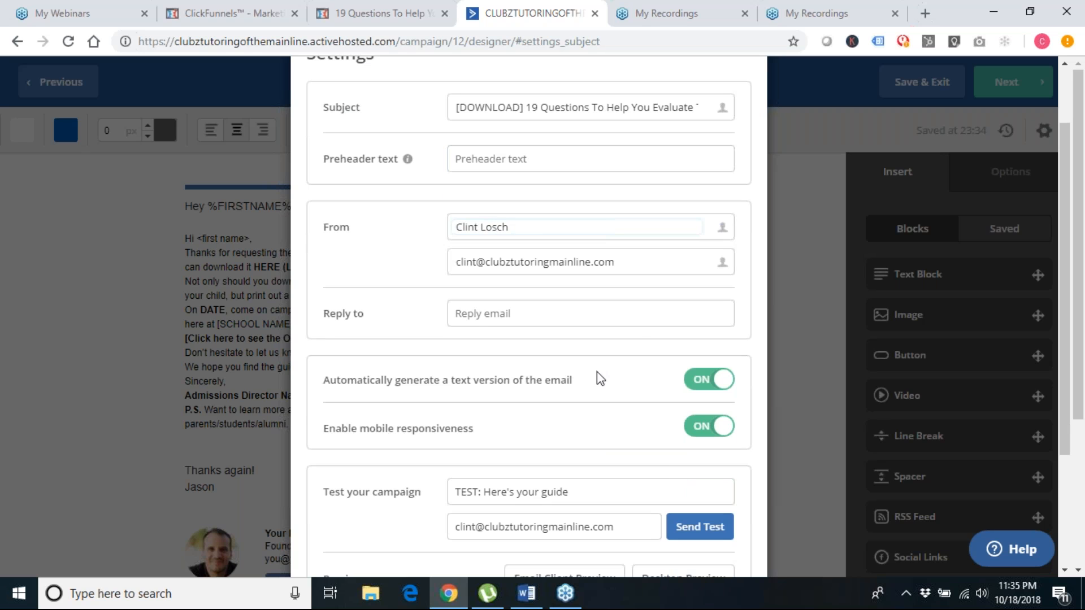
pyautogui.scroll(-3, 652, 459)
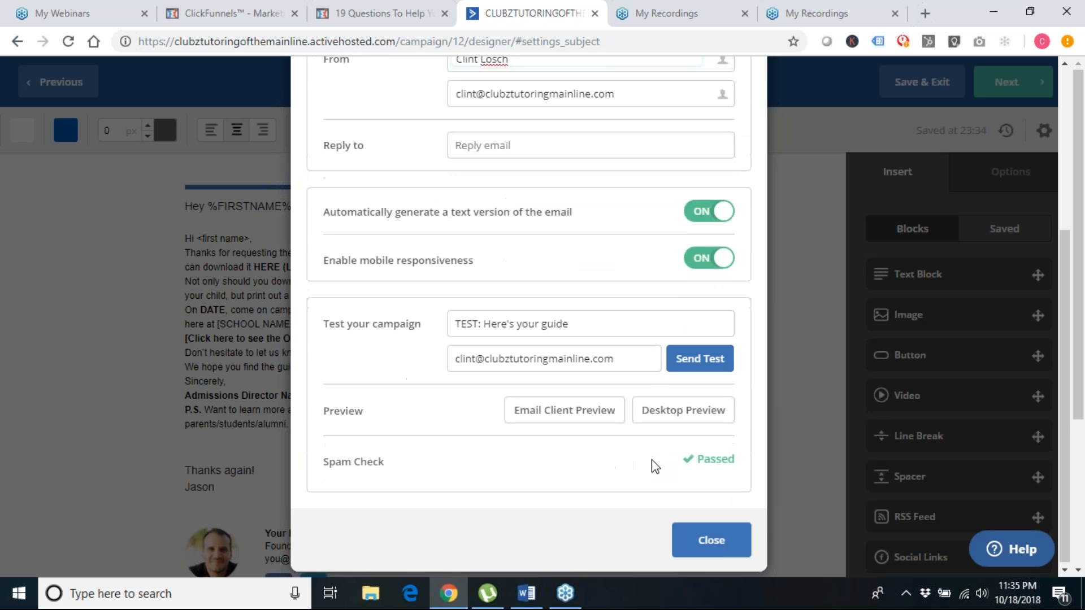
pyautogui.click(699, 553)
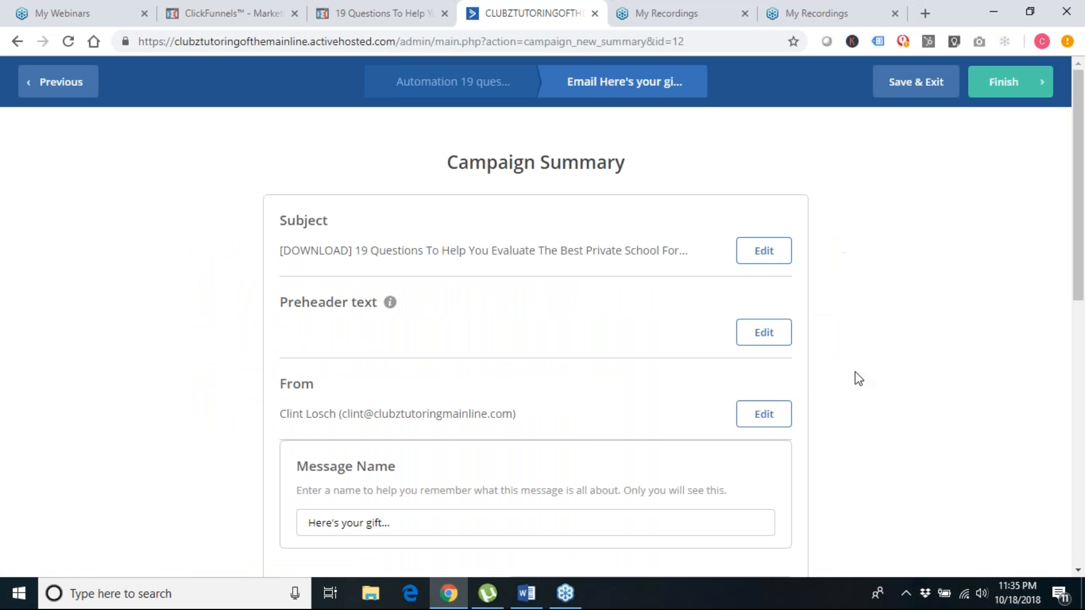
# Finish the "Here's your gift..." email and return to the 19 questions lead magnet workflow canvas
pyautogui.scroll(-2, 856, 372)
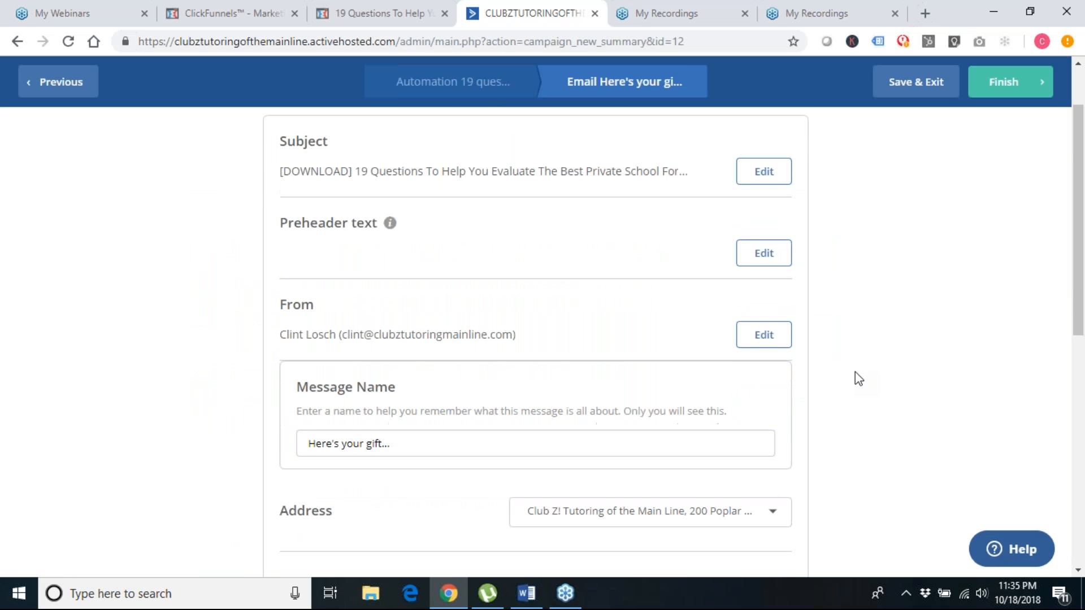
pyautogui.scroll(-3, 856, 372)
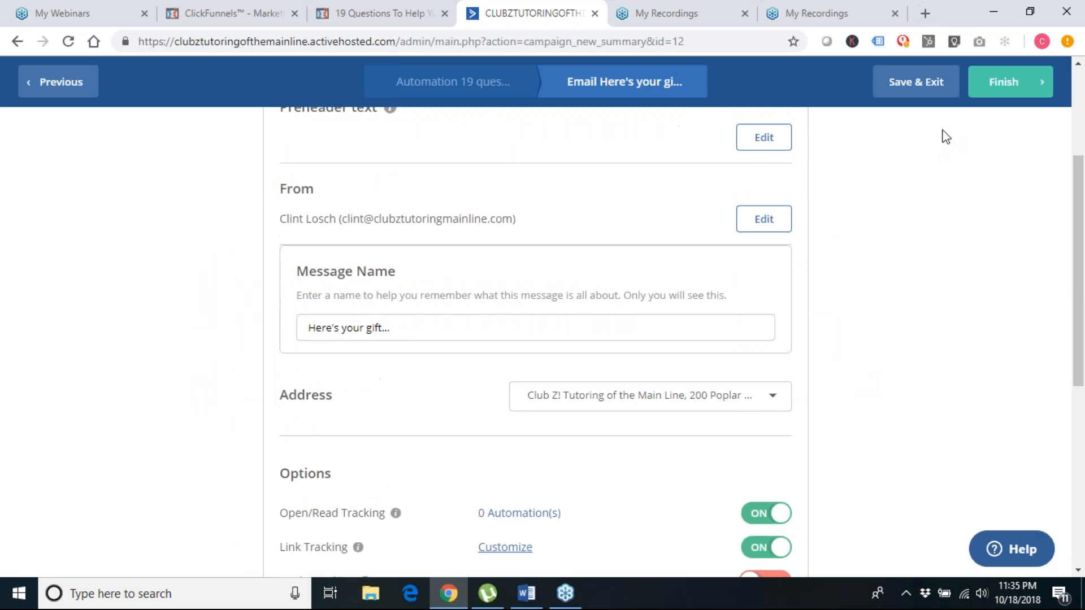
pyautogui.click(1014, 68)
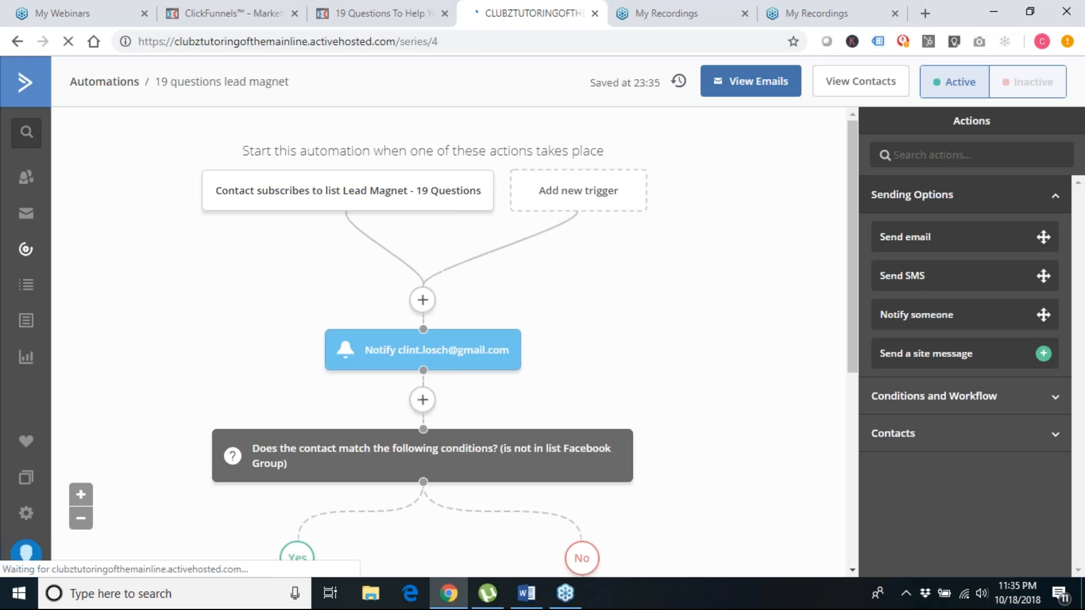
pyautogui.scroll(-2, 478, 416)
pyautogui.scroll(-3, 526, 470)
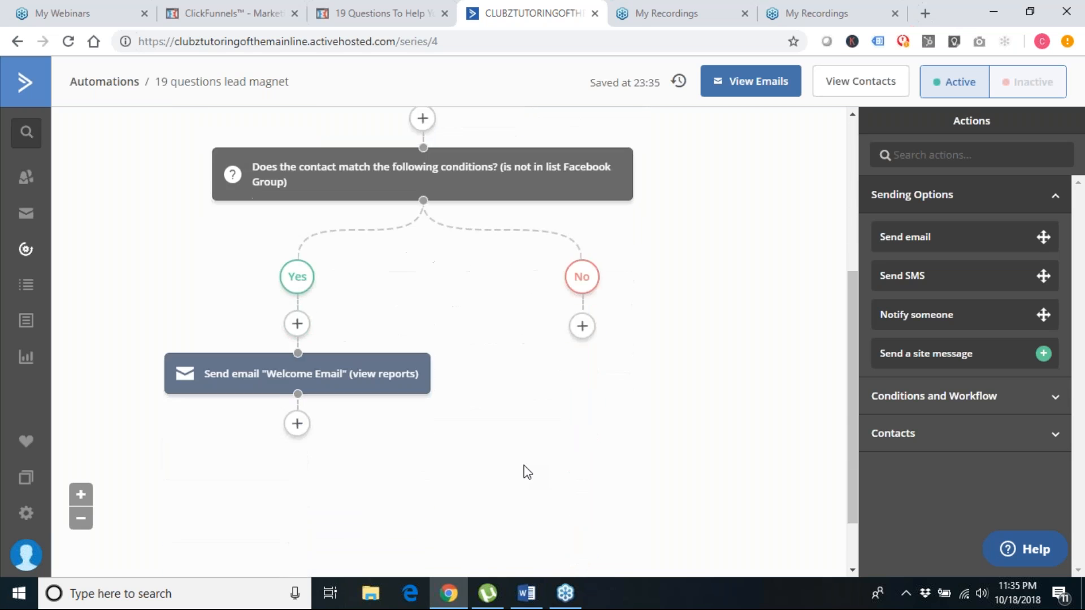
pyautogui.scroll(1, 526, 470)
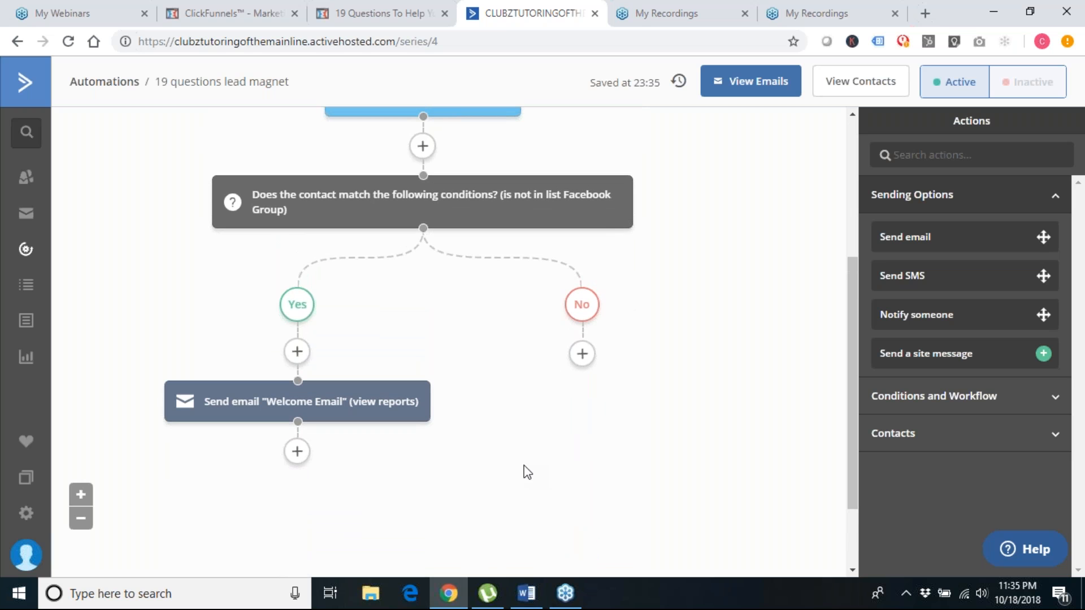
pyautogui.scroll(-2, 511, 454)
pyautogui.scroll(4, 509, 453)
pyautogui.scroll(-1, 503, 454)
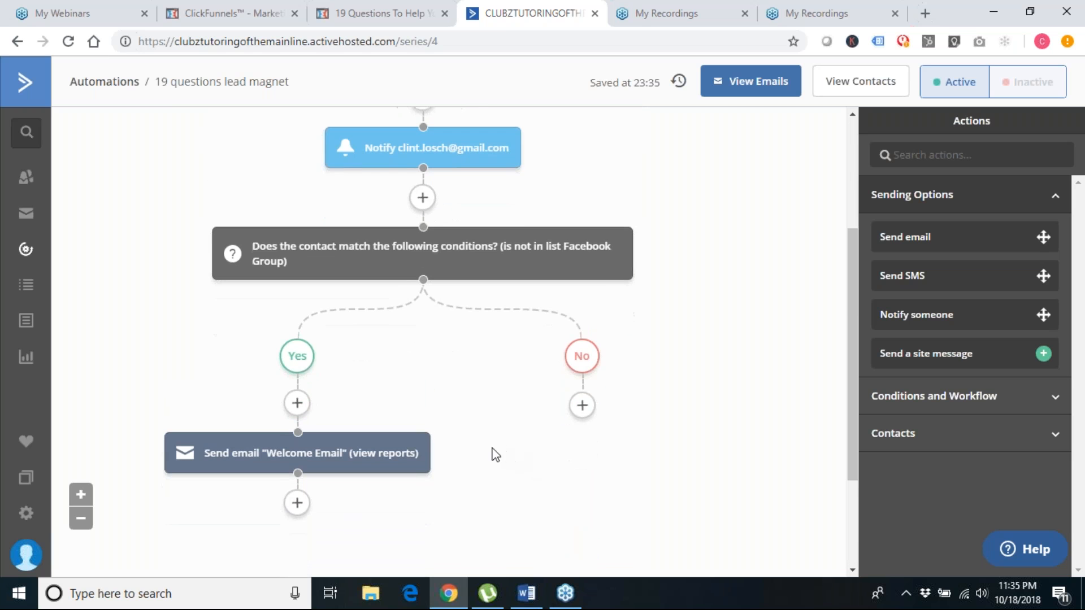
# Add a Send email step for "Here's your gift..." below the Welcome Email
pyautogui.click(296, 504)
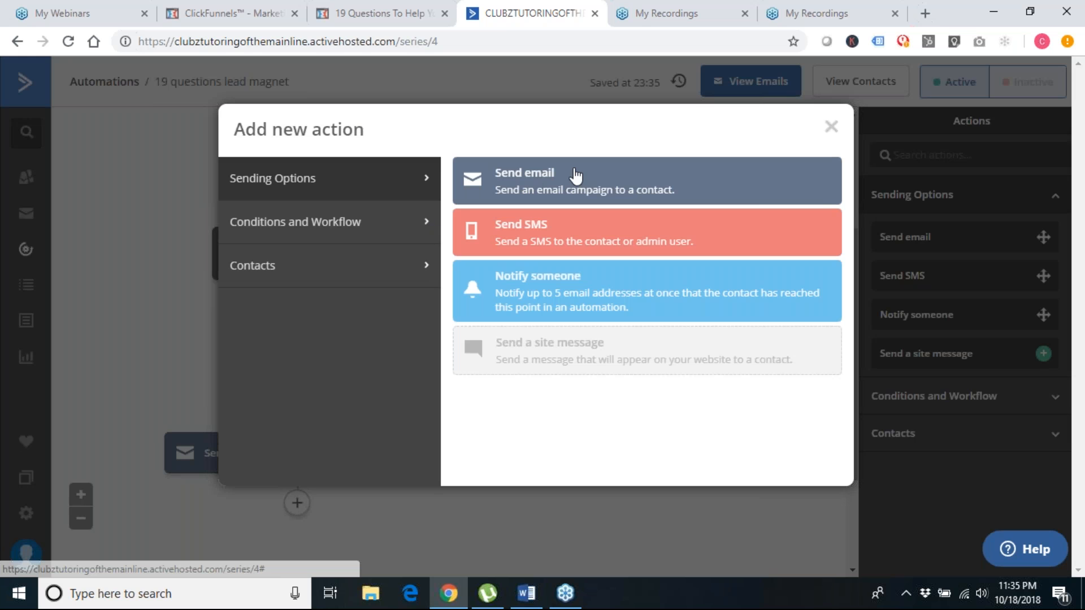
pyautogui.click(537, 175)
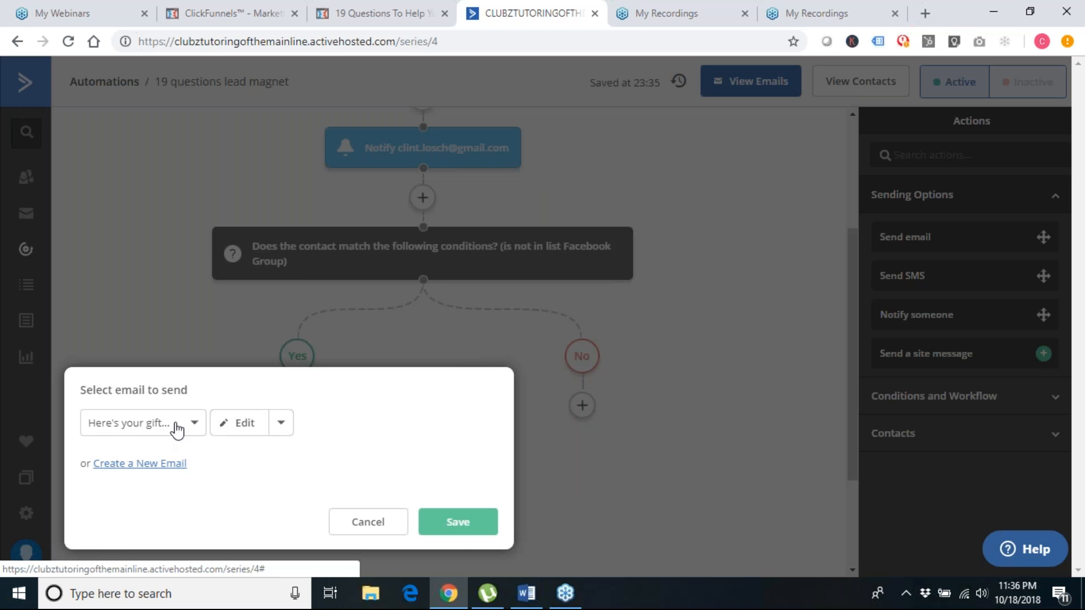
pyautogui.click(471, 529)
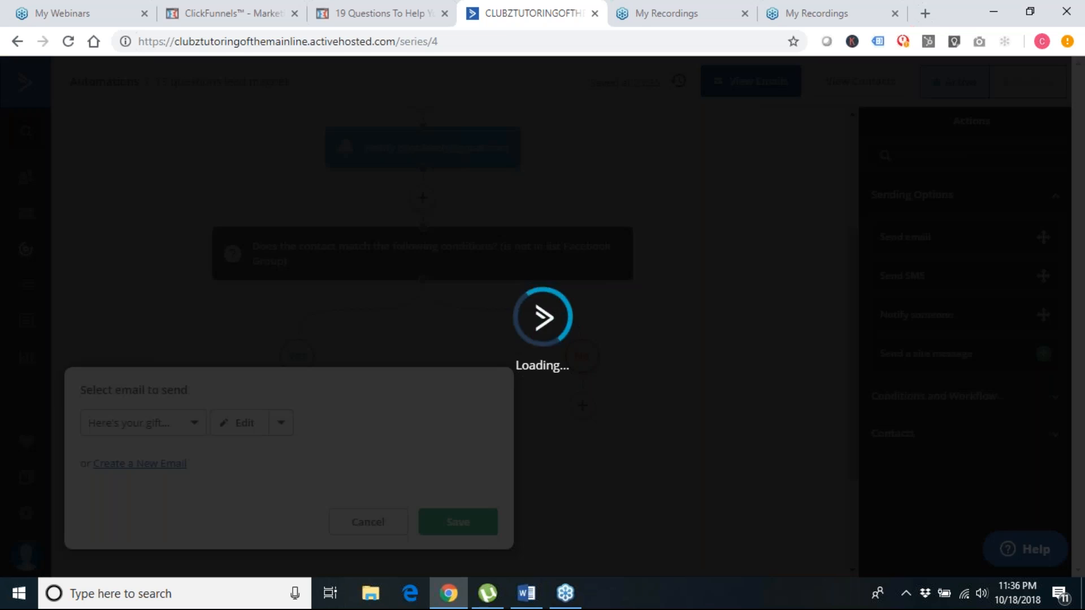
pyautogui.scroll(-3, 492, 530)
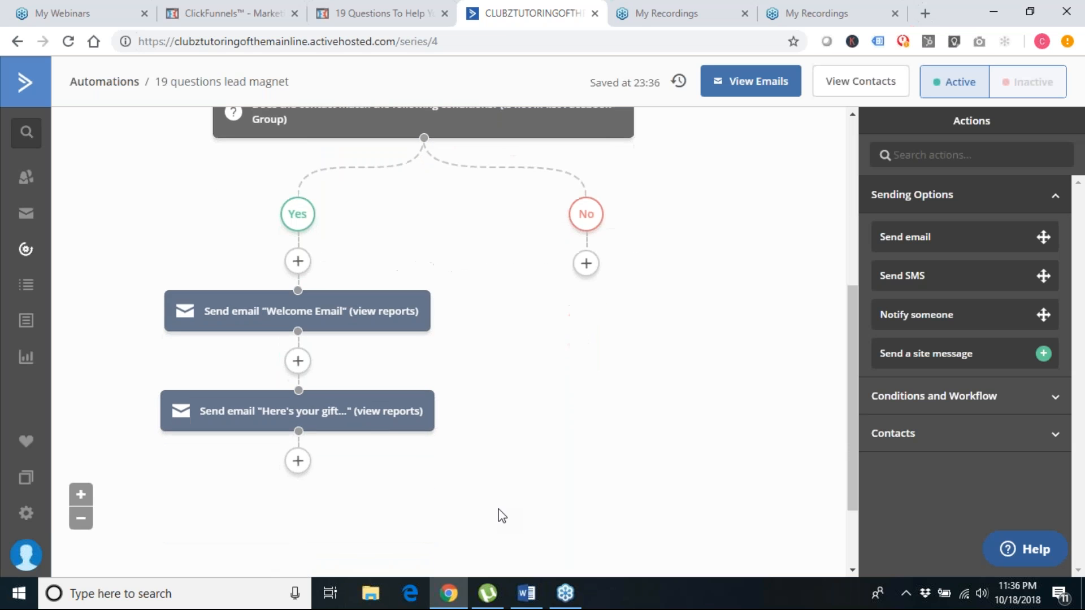
pyautogui.scroll(2, 396, 234)
# Move the gift email step alone above the Welcome Email on the Yes branch
pyautogui.moveTo(379, 215)
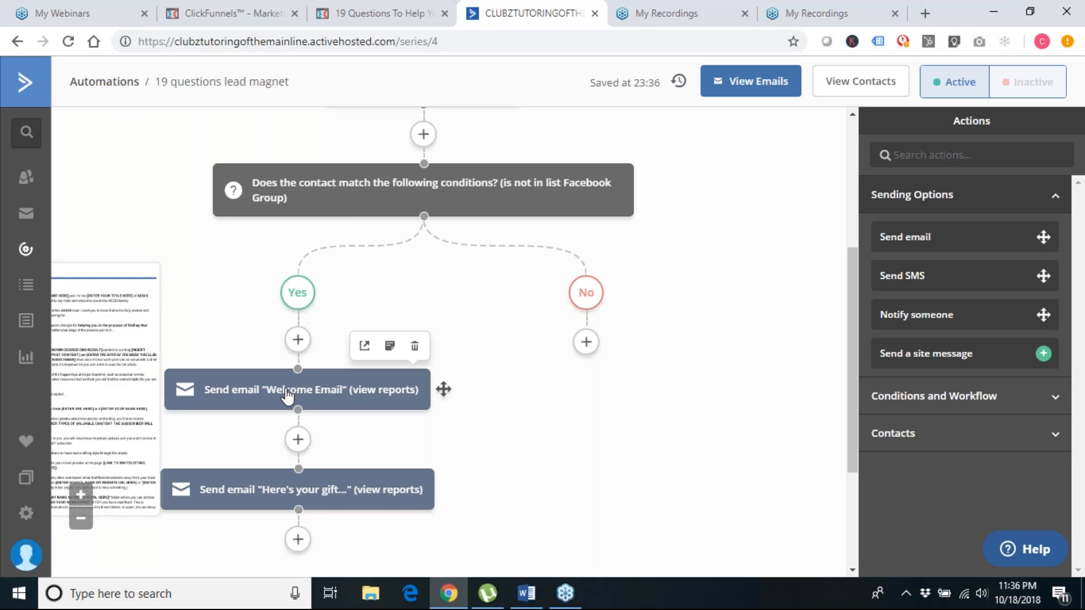
pyautogui.moveTo(305, 498)
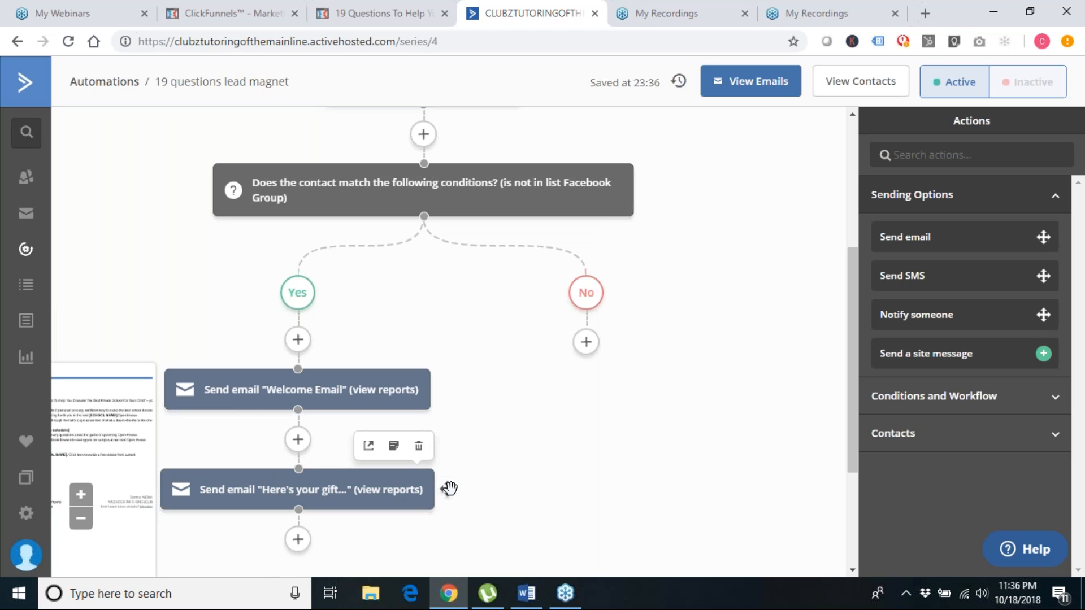
pyautogui.moveTo(450, 487); pyautogui.dragTo(431, 349)
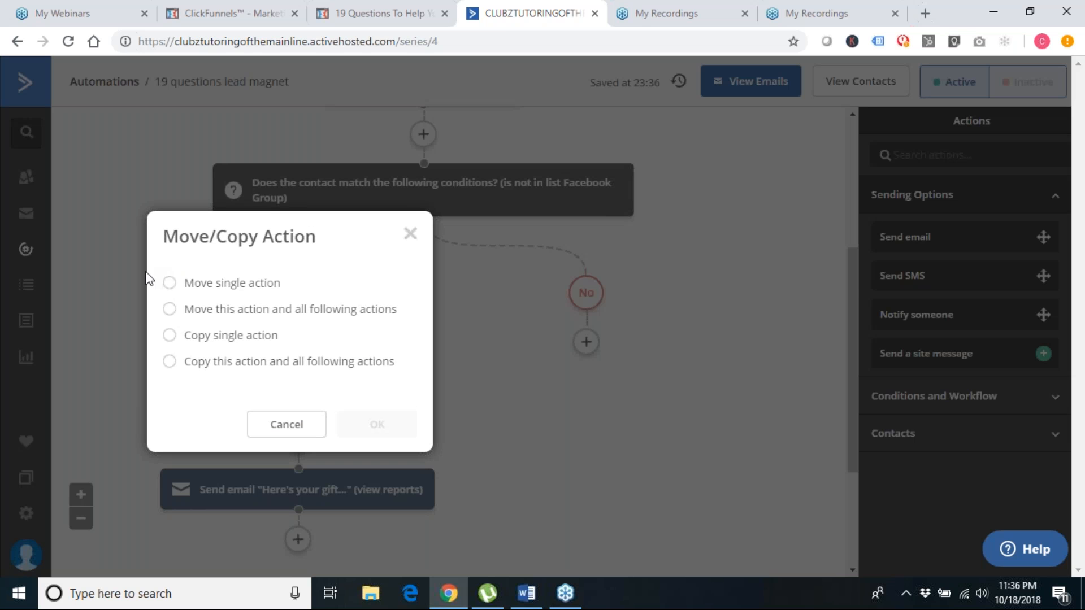
pyautogui.click(170, 284)
pyautogui.click(380, 434)
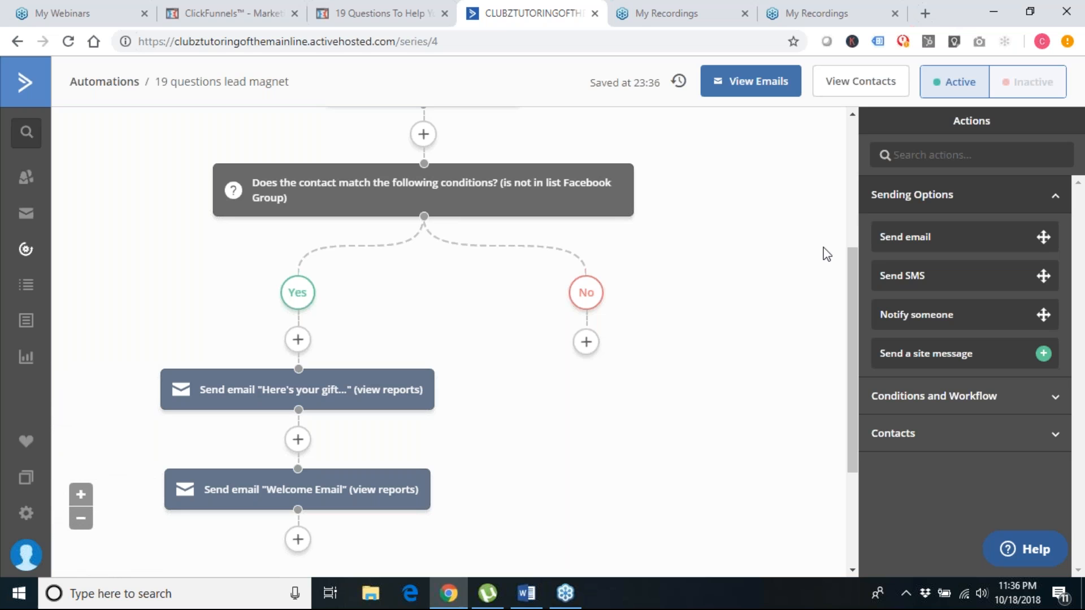
pyautogui.click(298, 440)
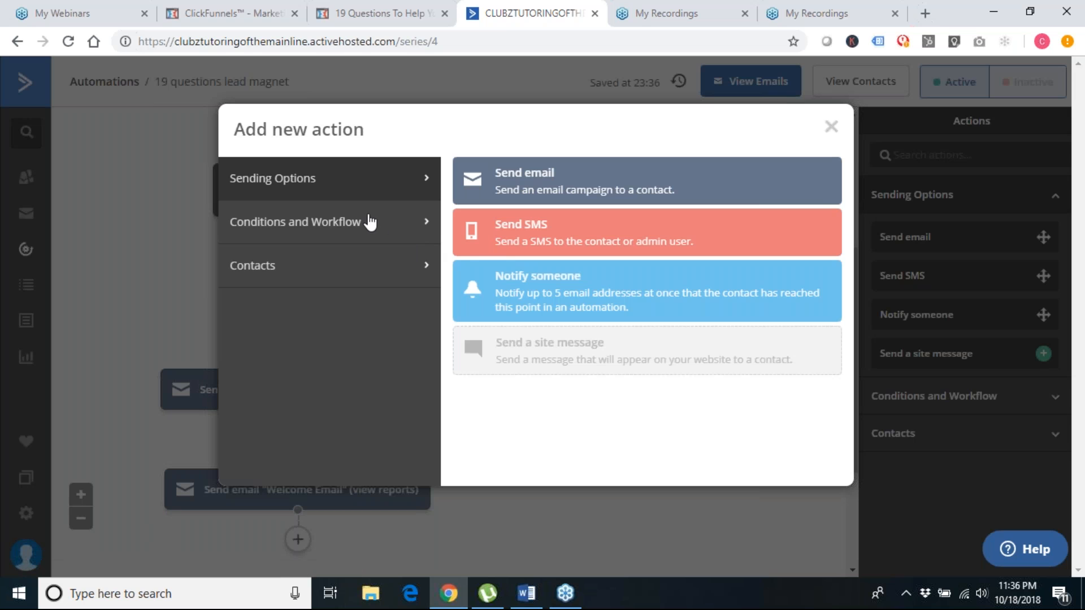
# Insert a "Wait for 10 minutes" step between the gift email and the Welcome Email
pyautogui.click(360, 226)
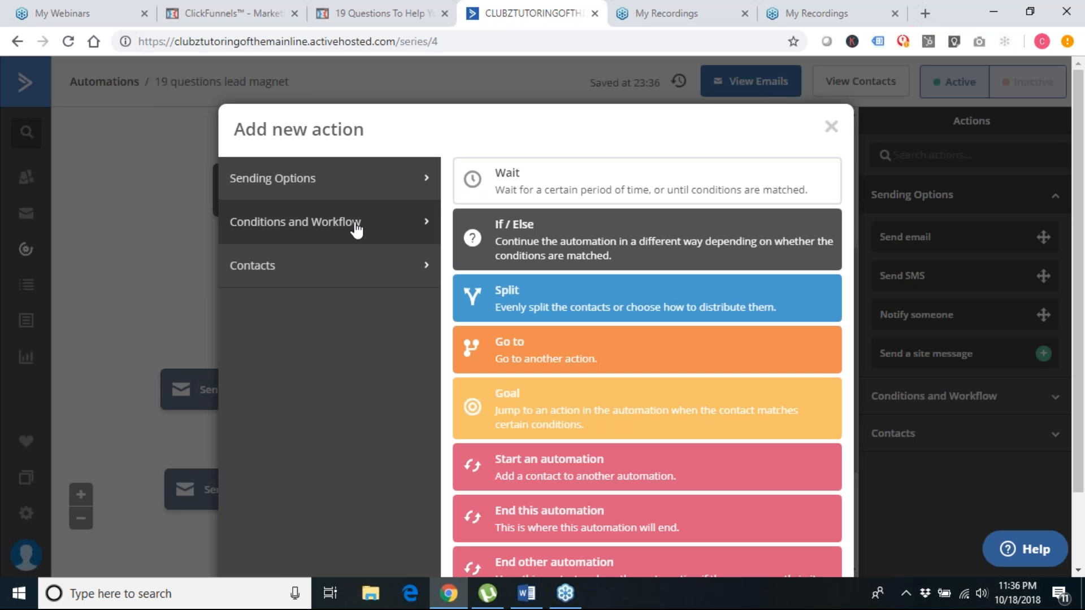
pyautogui.click(565, 181)
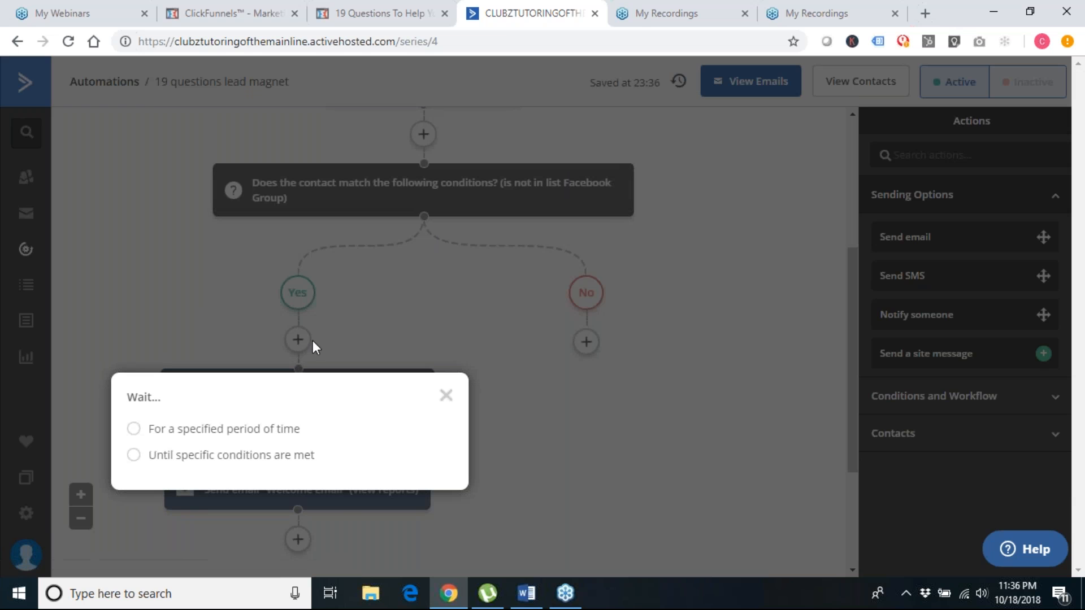
pyautogui.click(141, 435)
pyautogui.click(247, 431)
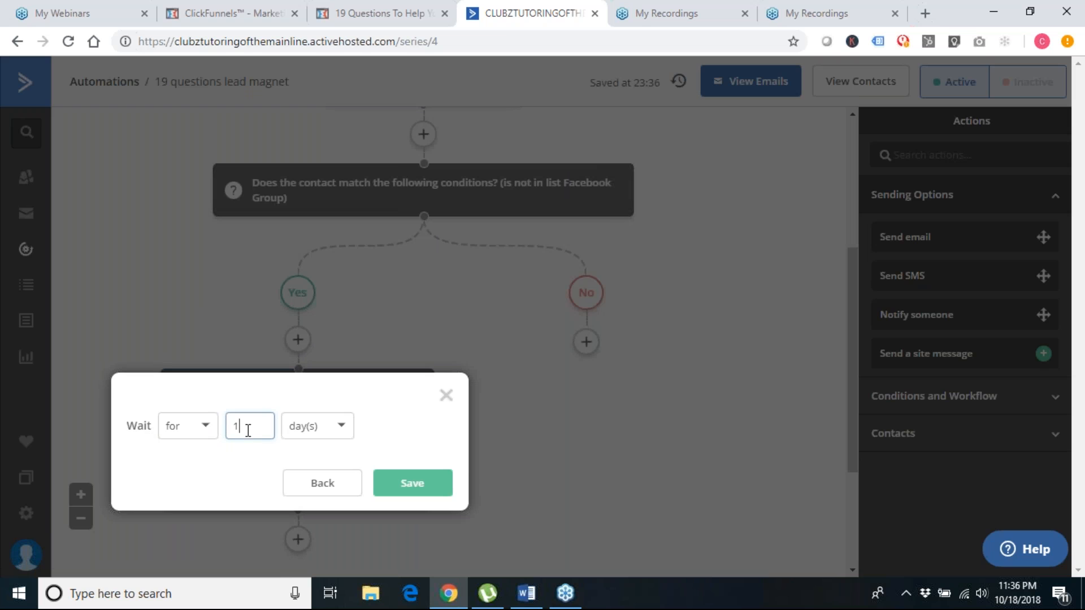
pyautogui.write('10')
pyautogui.click(321, 437)
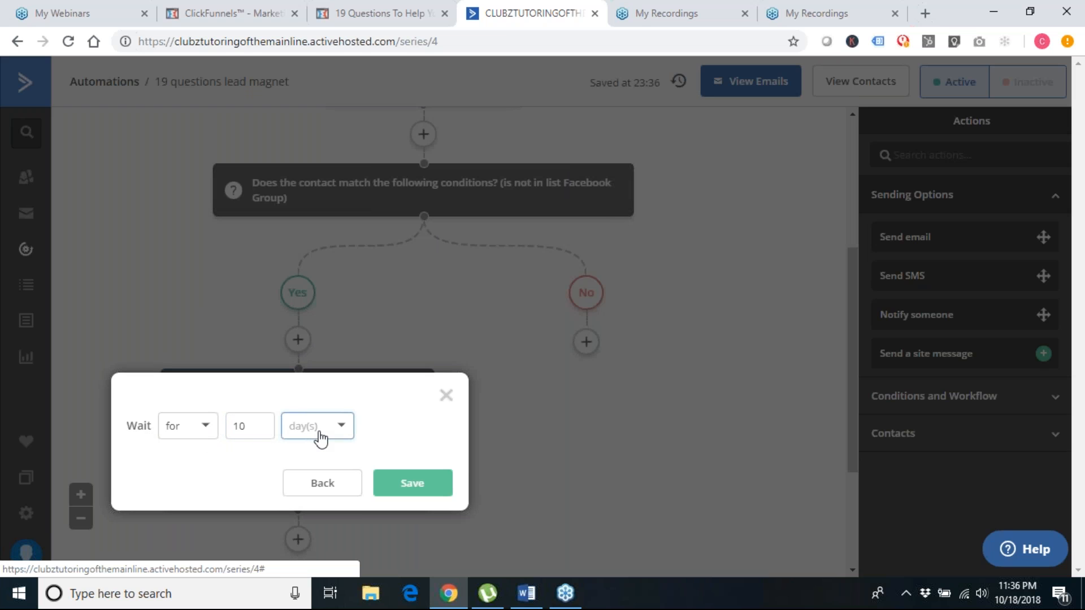
pyautogui.click(321, 437)
pyautogui.click(317, 457)
pyautogui.click(416, 485)
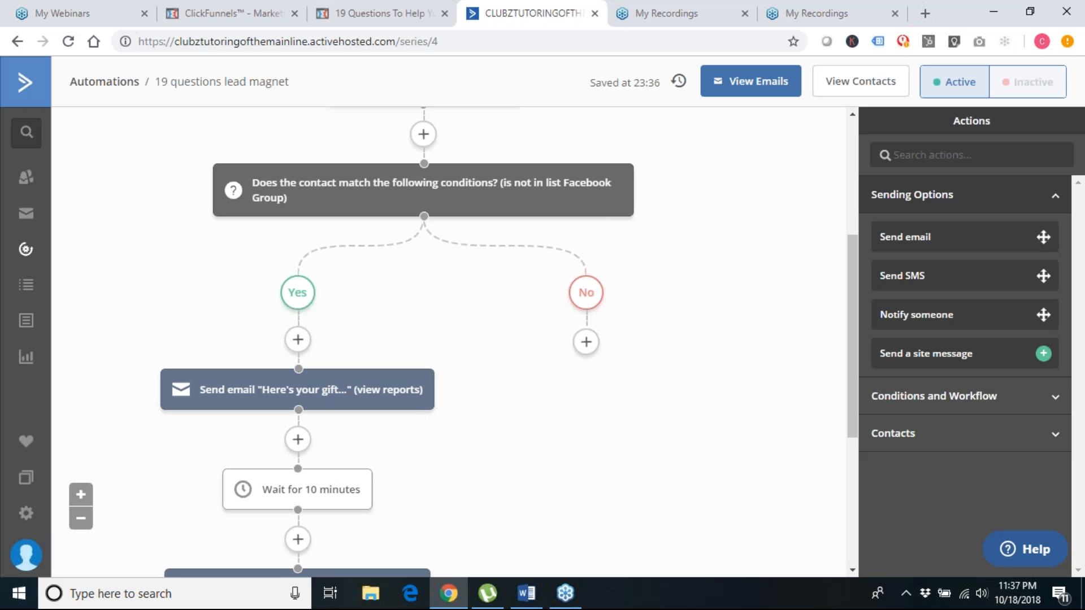
# Drag the "Here's your gift..." Send email block onto the empty No branch slot
pyautogui.scroll(-2, 382, 486)
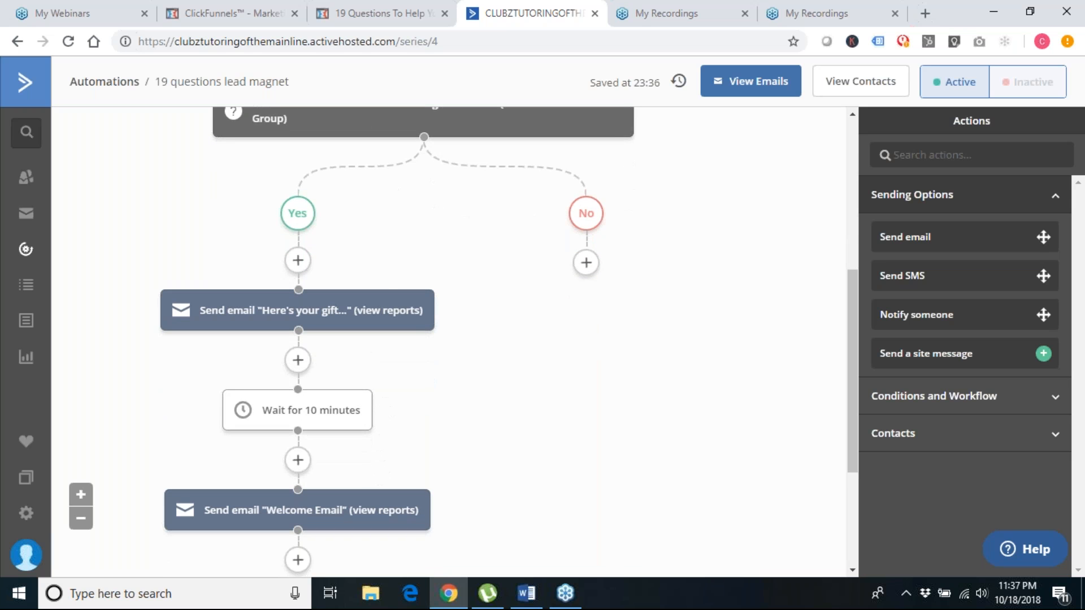
pyautogui.scroll(5, 358, 412)
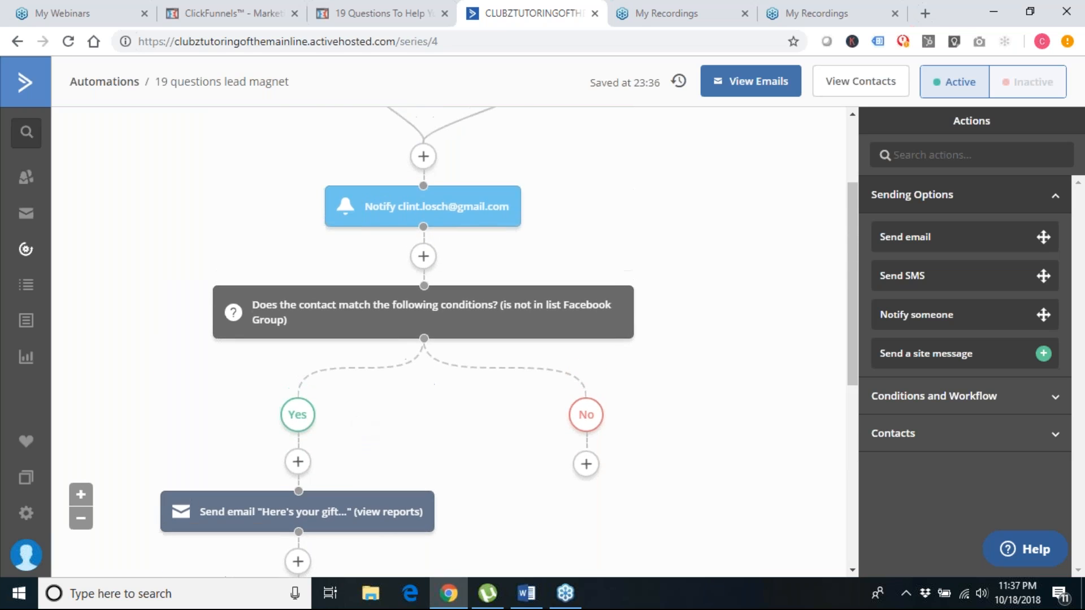
pyautogui.scroll(3, 423, 339)
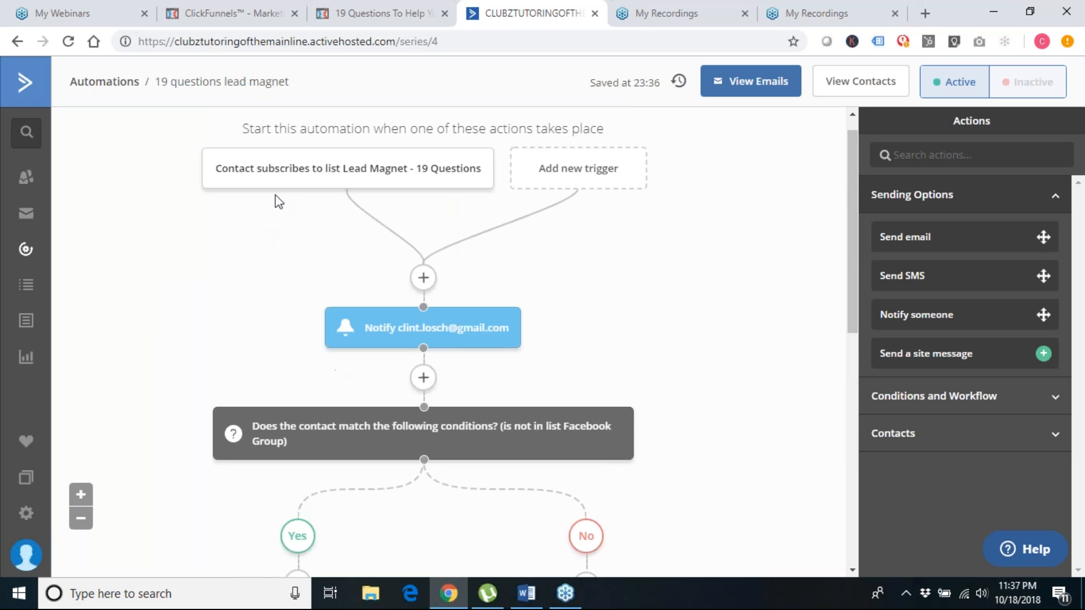
pyautogui.moveTo(325, 185)
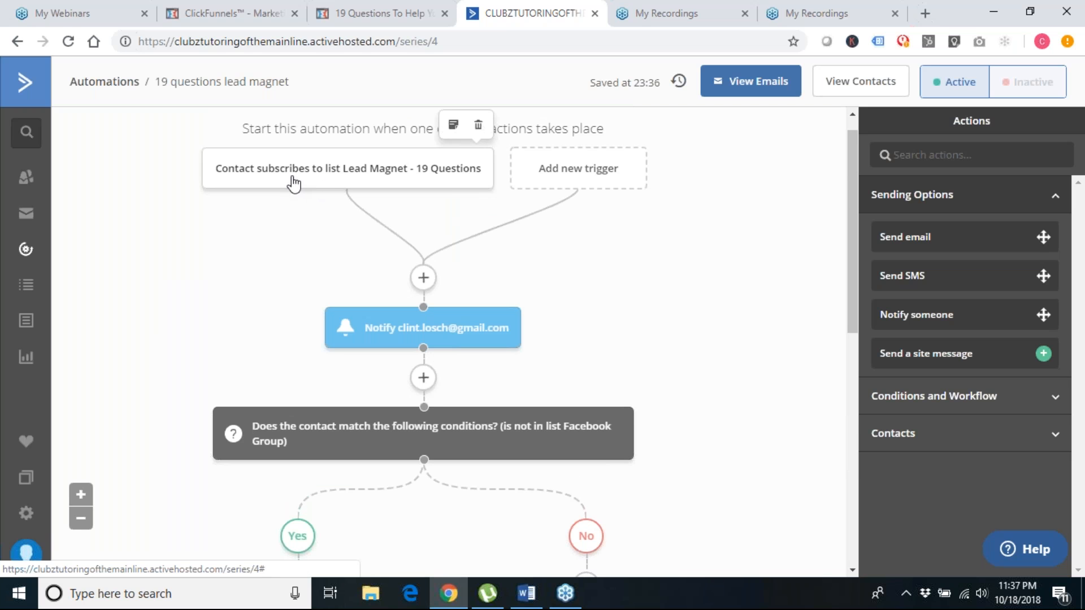
pyautogui.moveTo(446, 342)
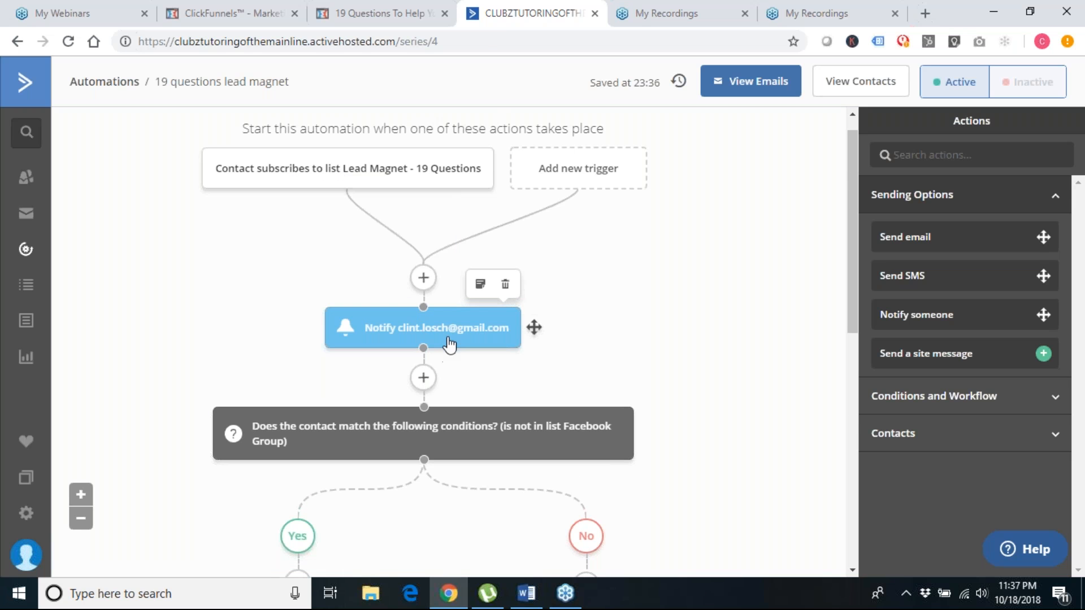
pyautogui.scroll(-2, 446, 342)
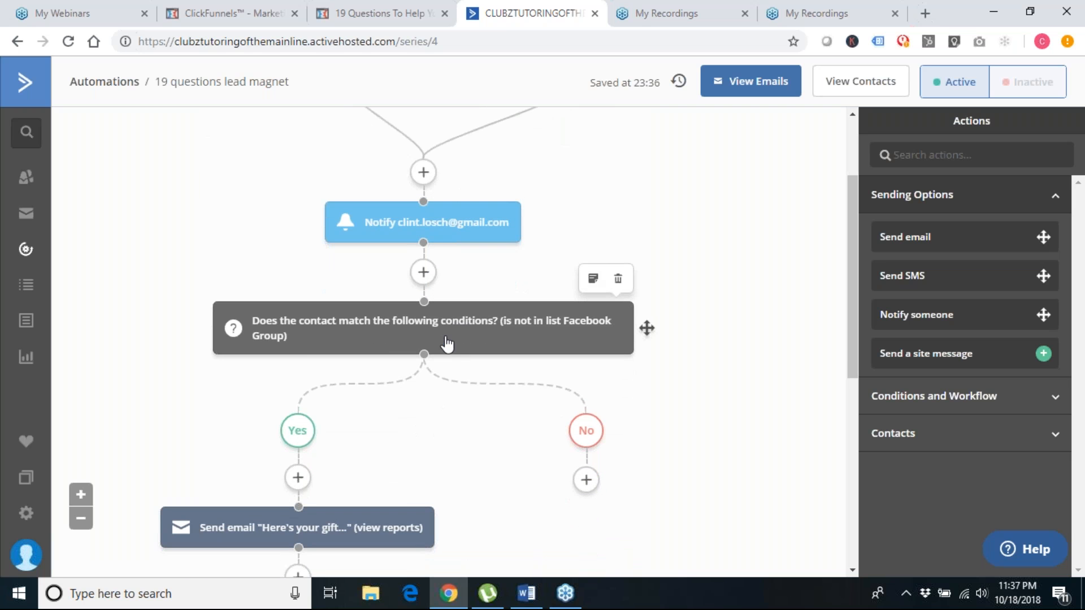
pyautogui.moveTo(414, 237)
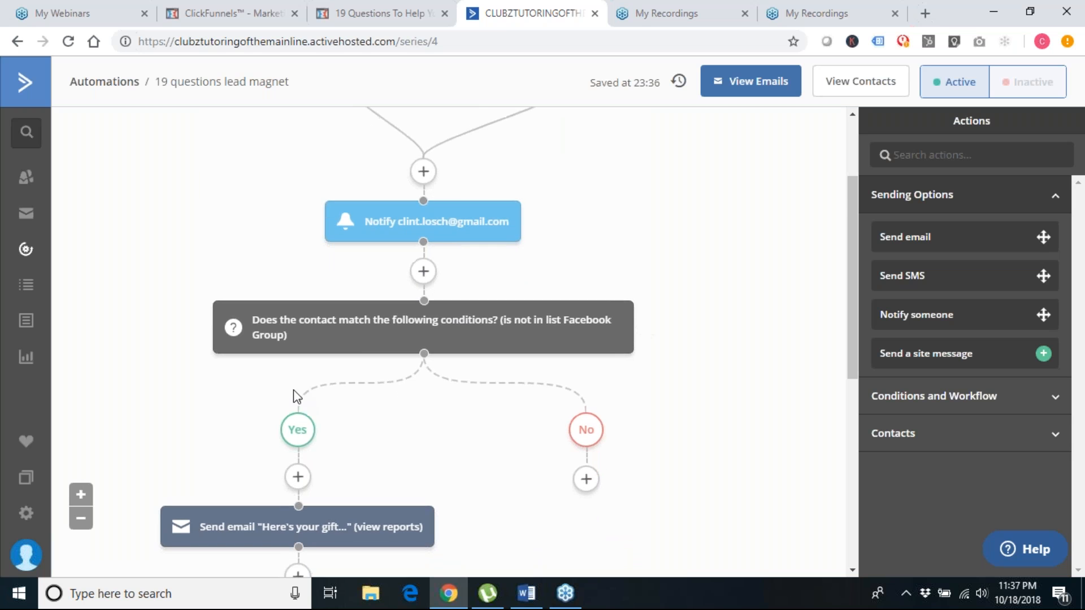
pyautogui.scroll(-1, 293, 395)
pyautogui.moveTo(339, 269)
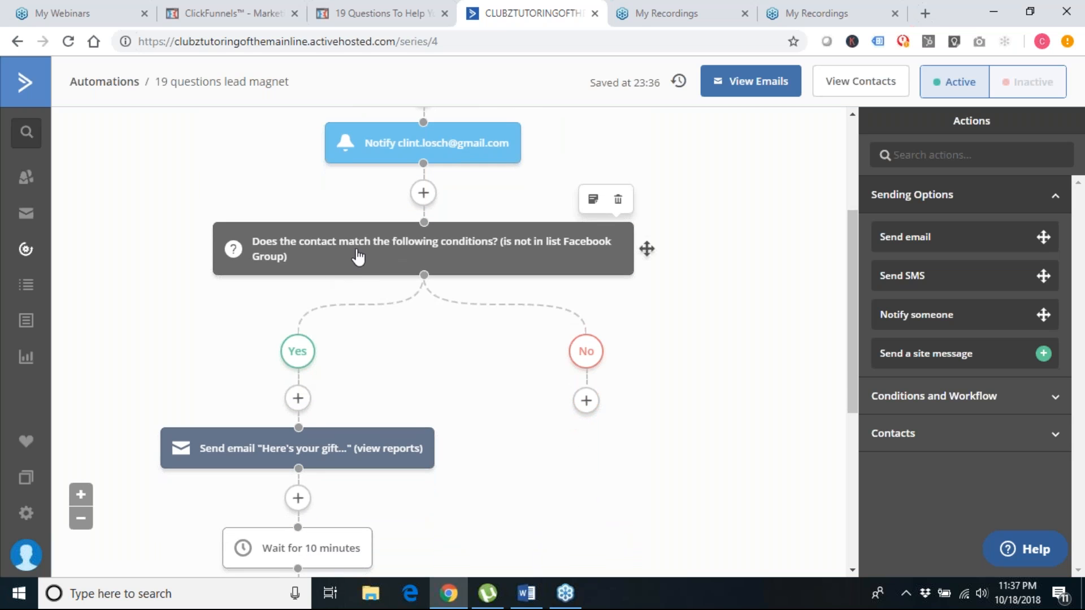
pyautogui.scroll(-1, 300, 438)
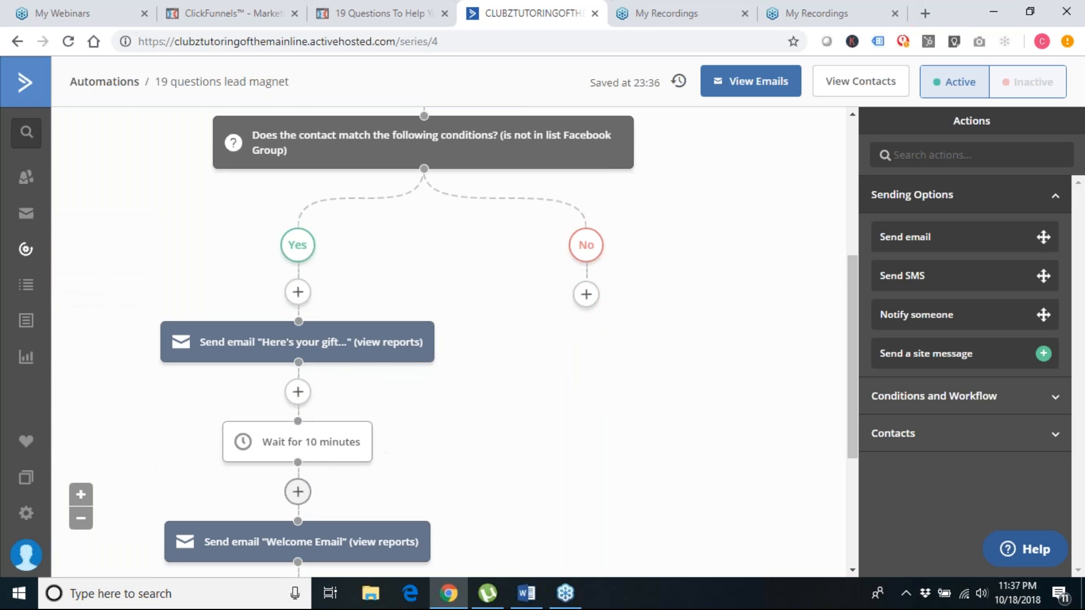
pyautogui.scroll(-1, 295, 446)
pyautogui.scroll(-1, 317, 469)
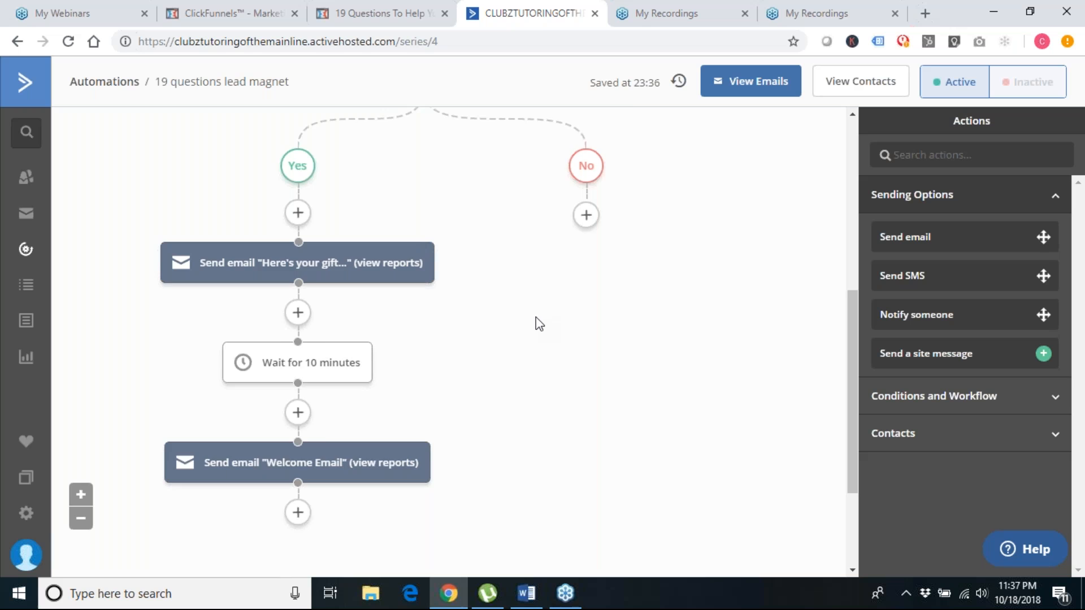
pyautogui.scroll(3, 535, 317)
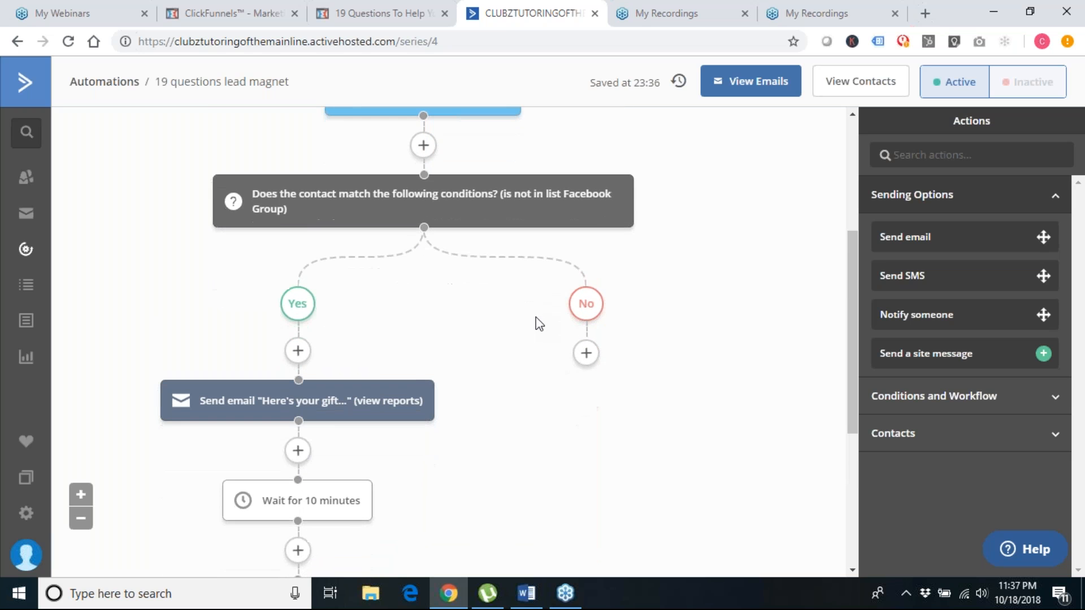
pyautogui.moveTo(435, 399)
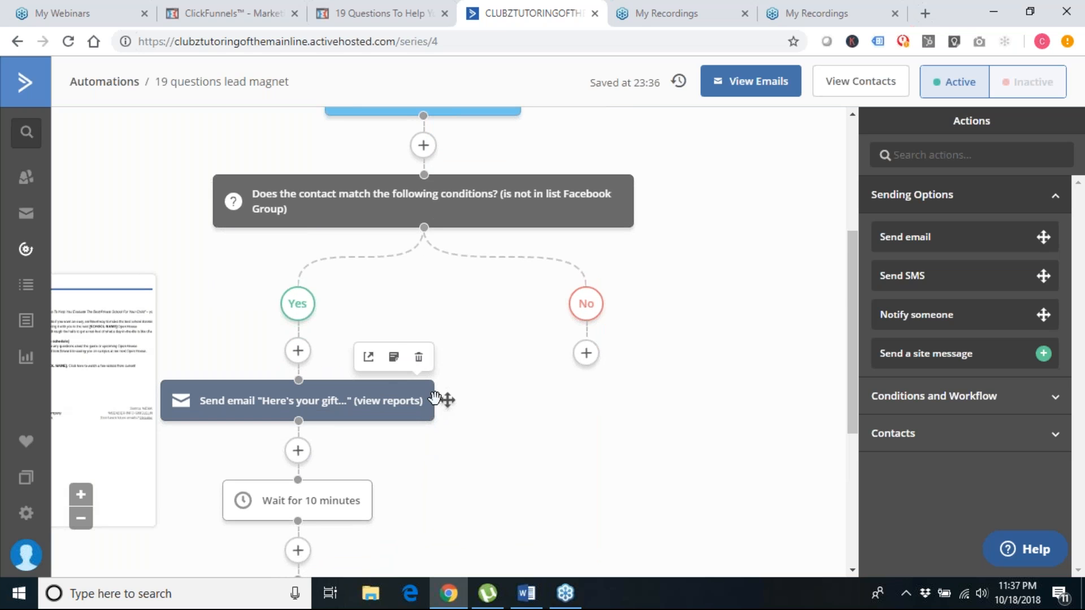
pyautogui.moveTo(448, 403); pyautogui.dragTo(620, 357)
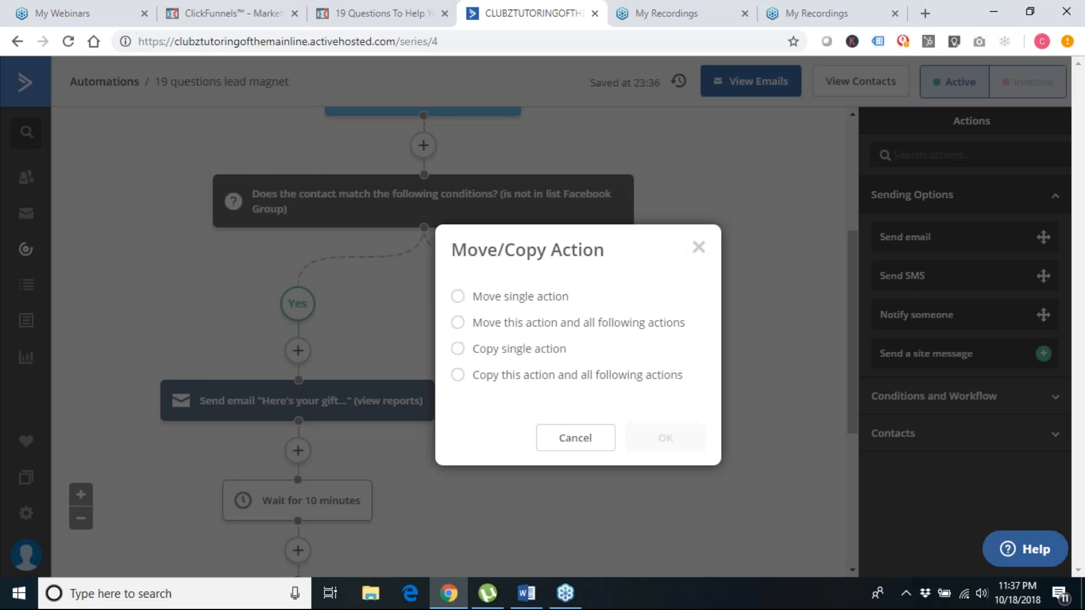
# Copy only the gift email action onto the No branch, keeping the Yes branch original
pyautogui.click(460, 352)
pyautogui.click(688, 444)
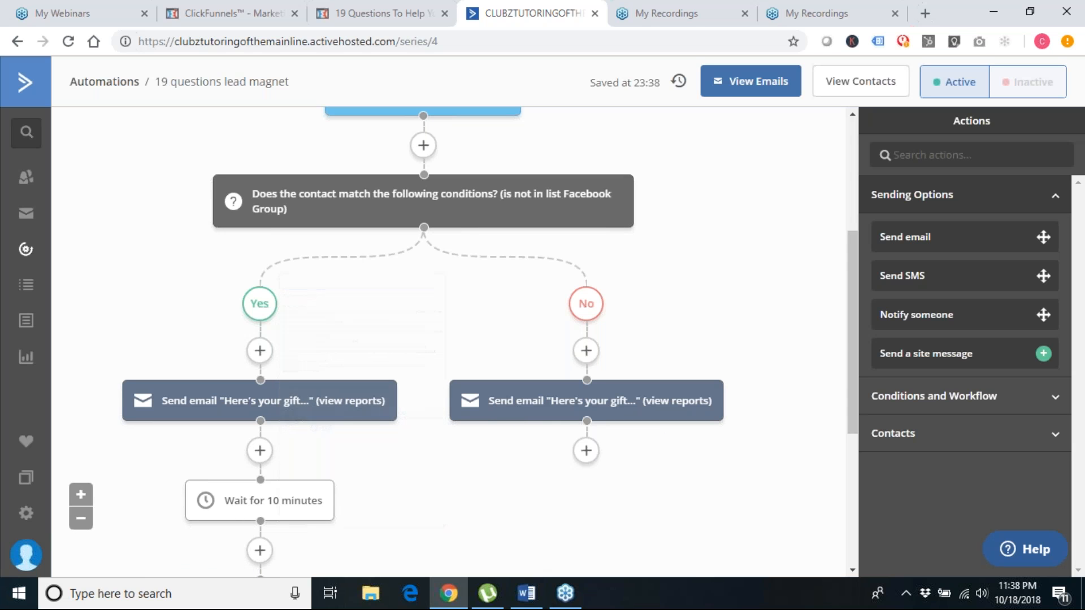
pyautogui.scroll(-5, 534, 461)
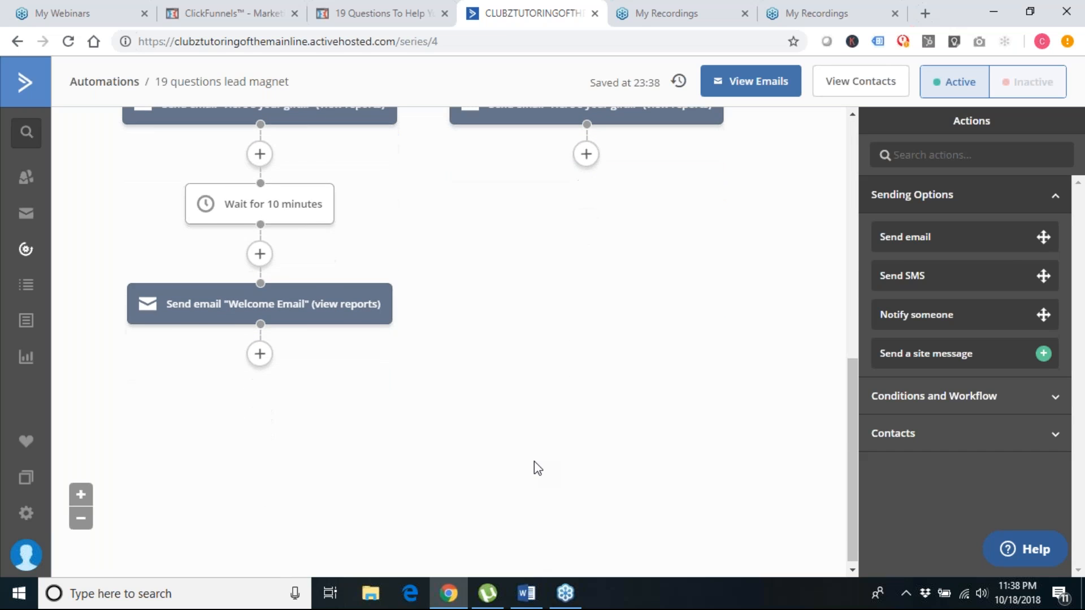
pyautogui.scroll(2, 534, 461)
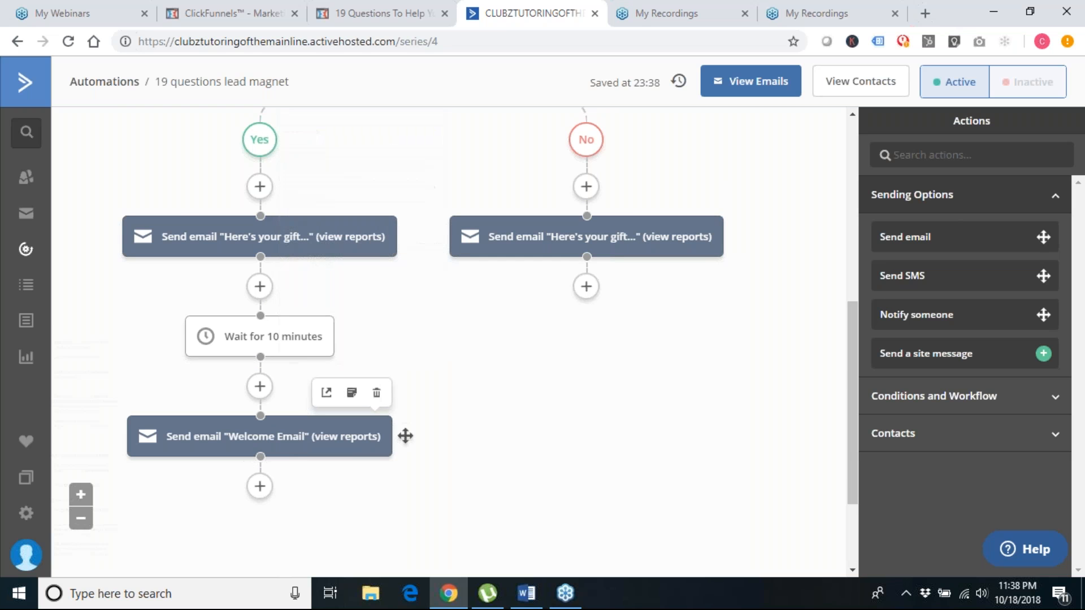
# Add a "Wait for 1 day(s)" step below the Welcome Email on the Yes branch
pyautogui.click(260, 488)
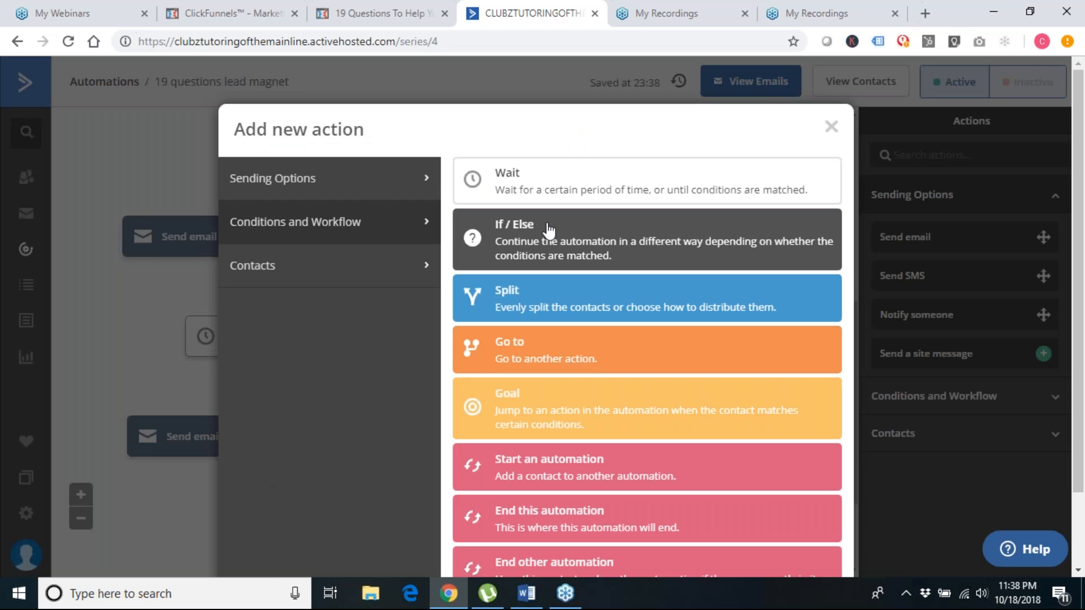
pyautogui.click(548, 195)
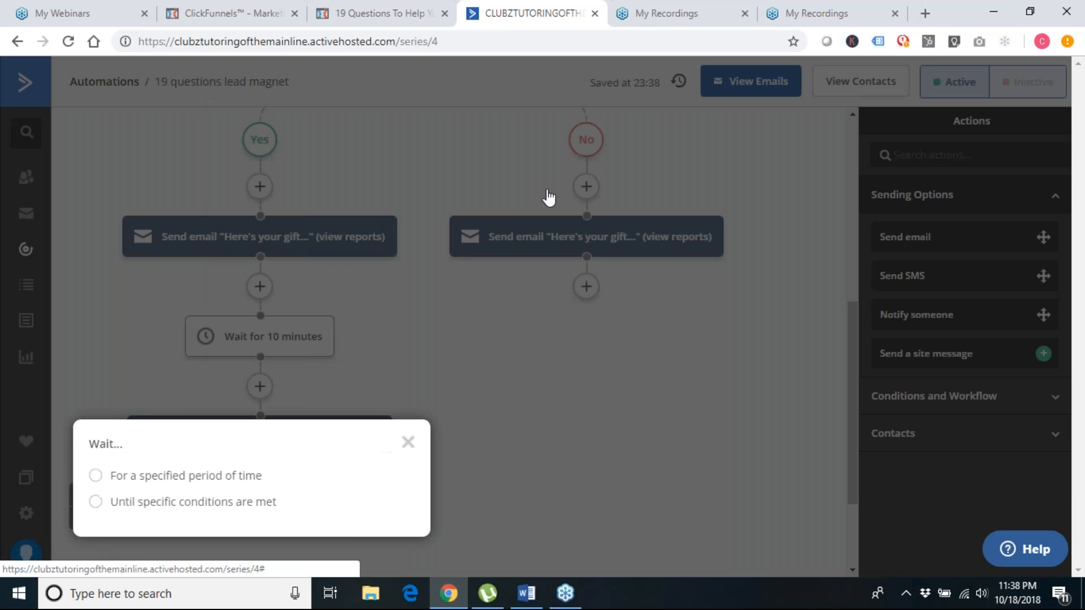
pyautogui.click(97, 476)
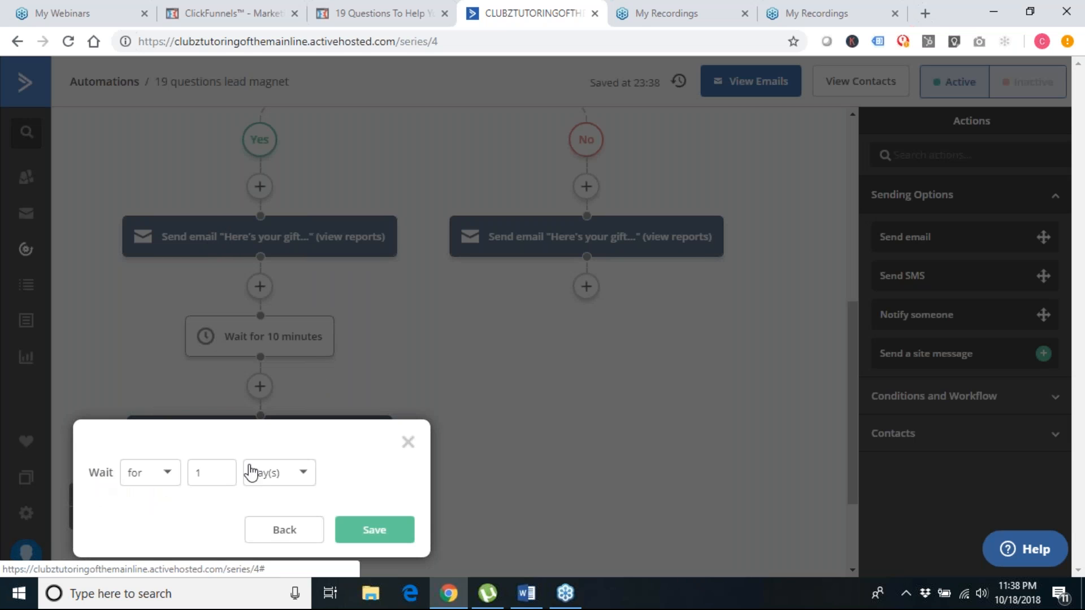
pyautogui.click(375, 530)
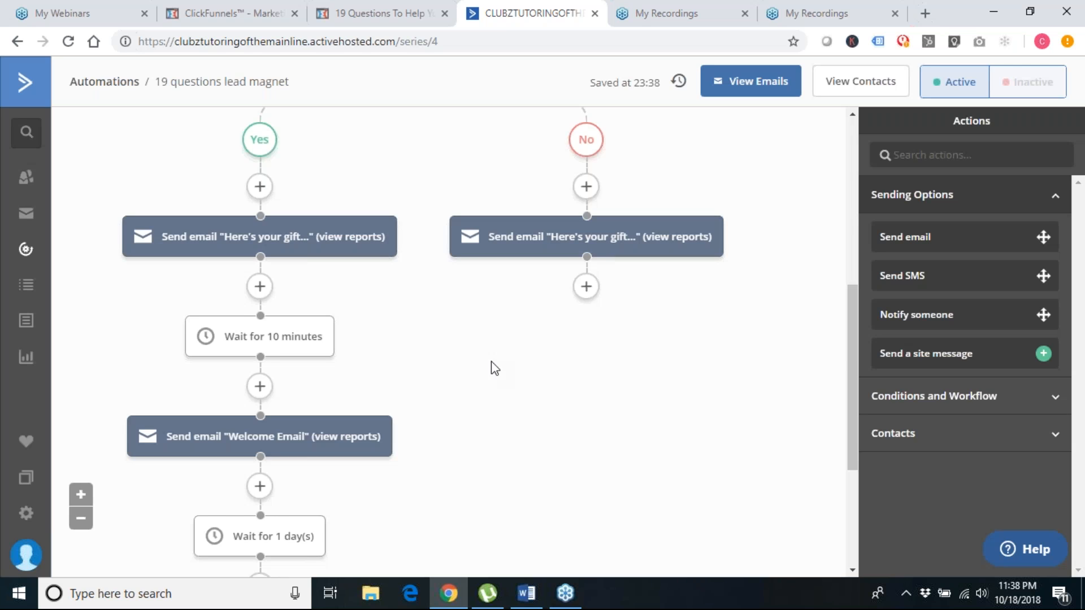
pyautogui.scroll(-3, 503, 443)
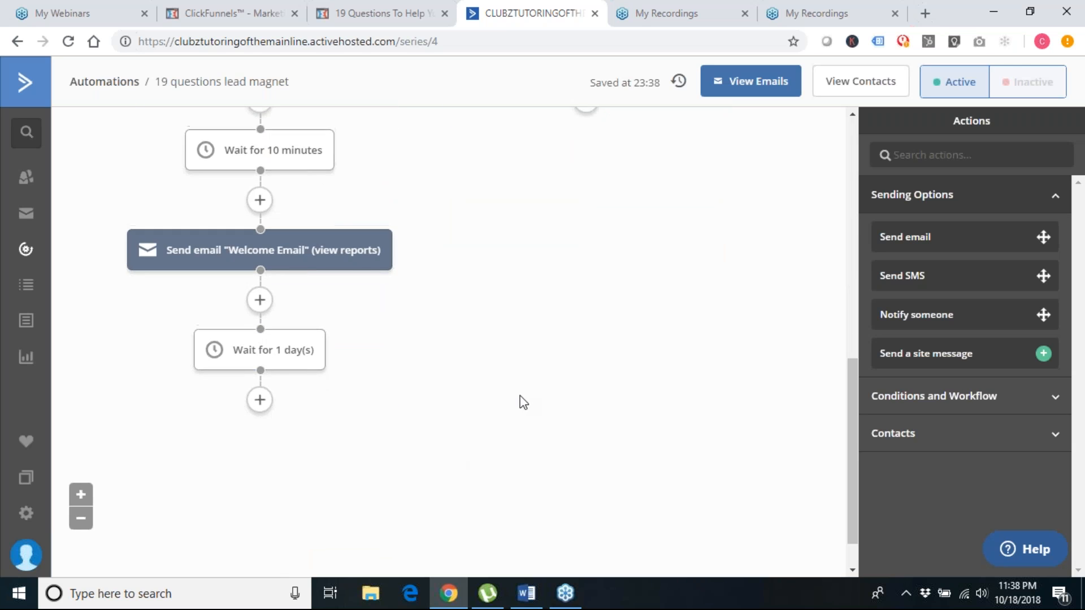
pyautogui.scroll(3, 523, 402)
# Drag the 1-day wait beneath the gift email on the No branch
pyautogui.moveTo(279, 523)
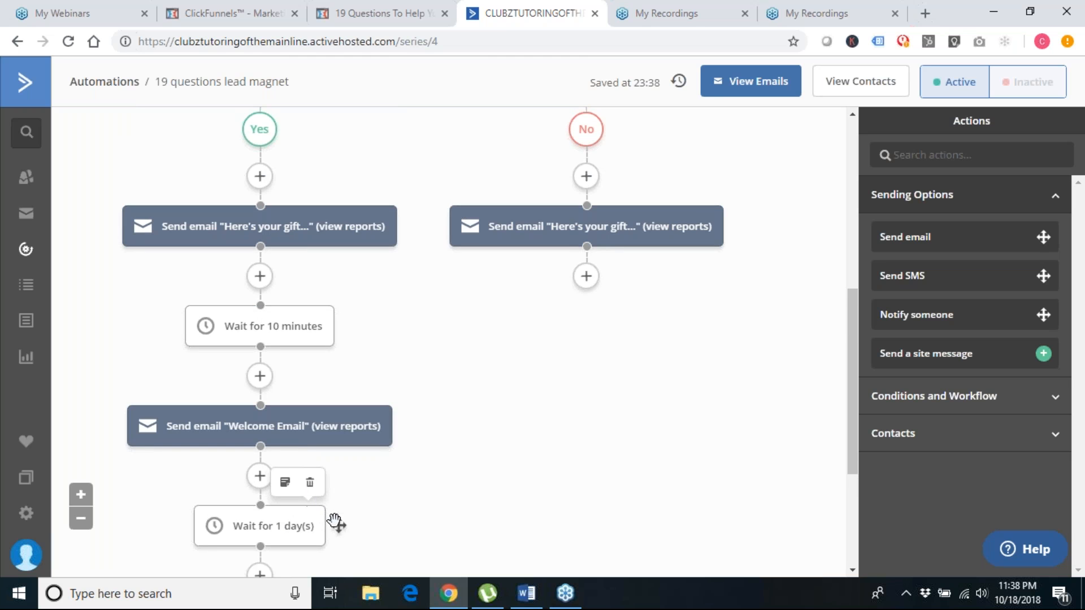
pyautogui.moveTo(338, 528); pyautogui.dragTo(625, 285)
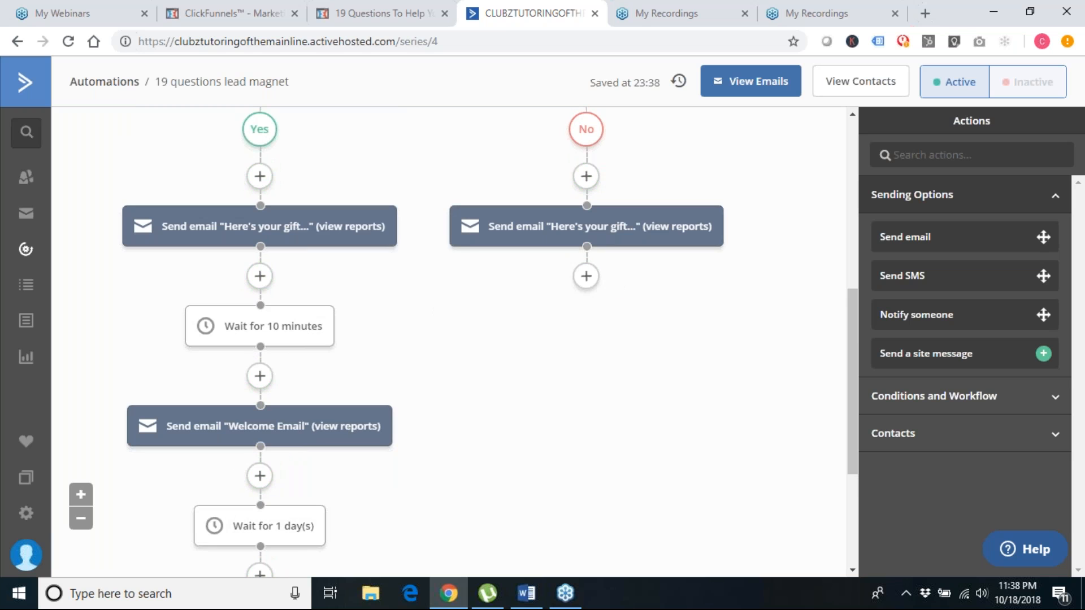
pyautogui.moveTo(337, 523)
pyautogui.moveTo(339, 525); pyautogui.dragTo(642, 278)
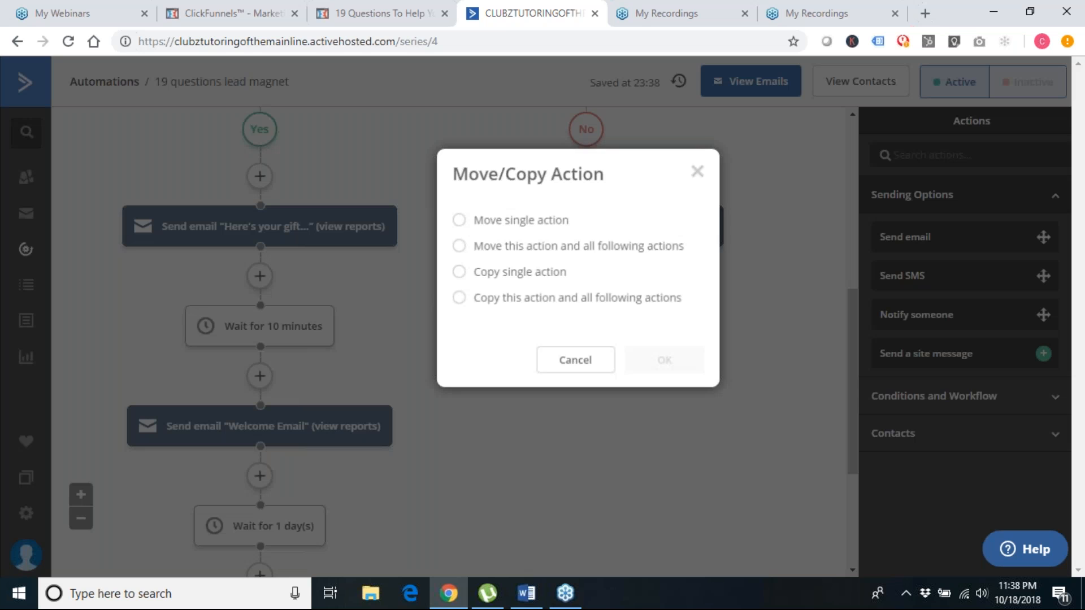
# Copy the 1-day wait and following actions to the No branch, moving waiting contacts there
pyautogui.click(458, 299)
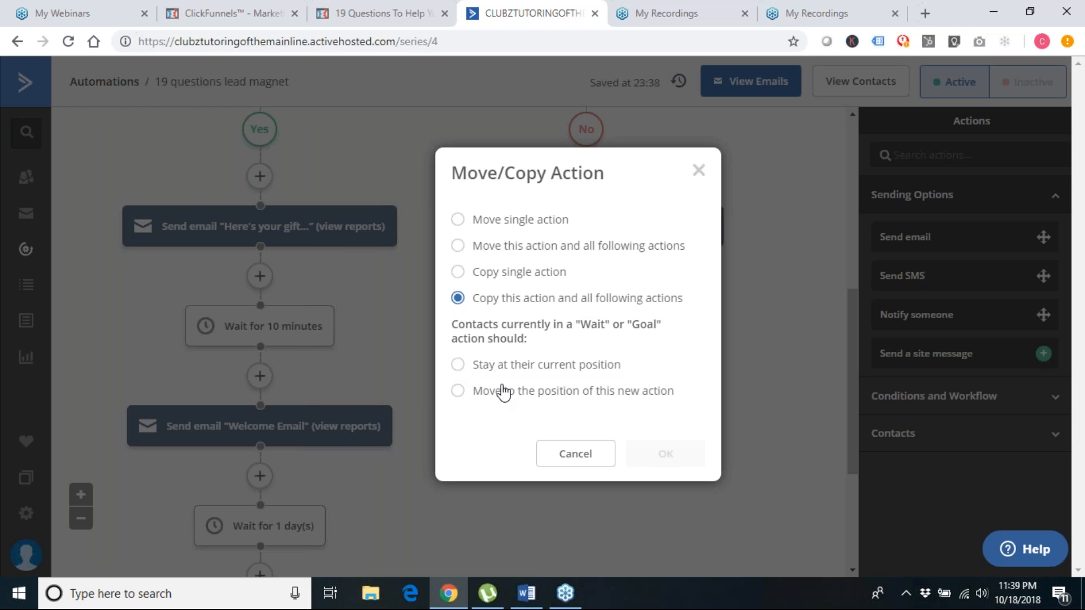
pyautogui.click(458, 391)
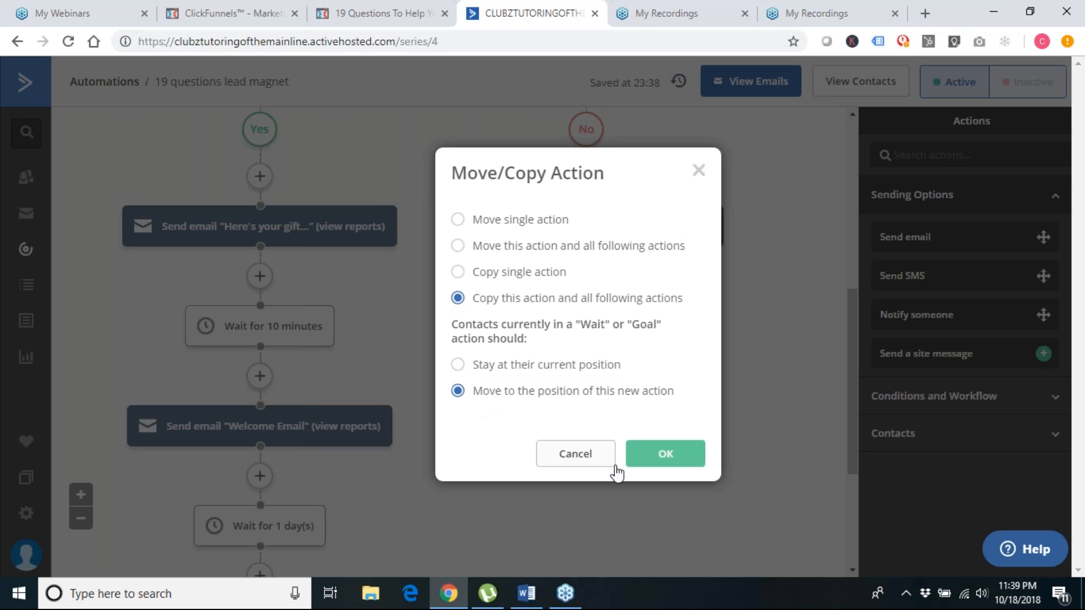
pyautogui.click(673, 456)
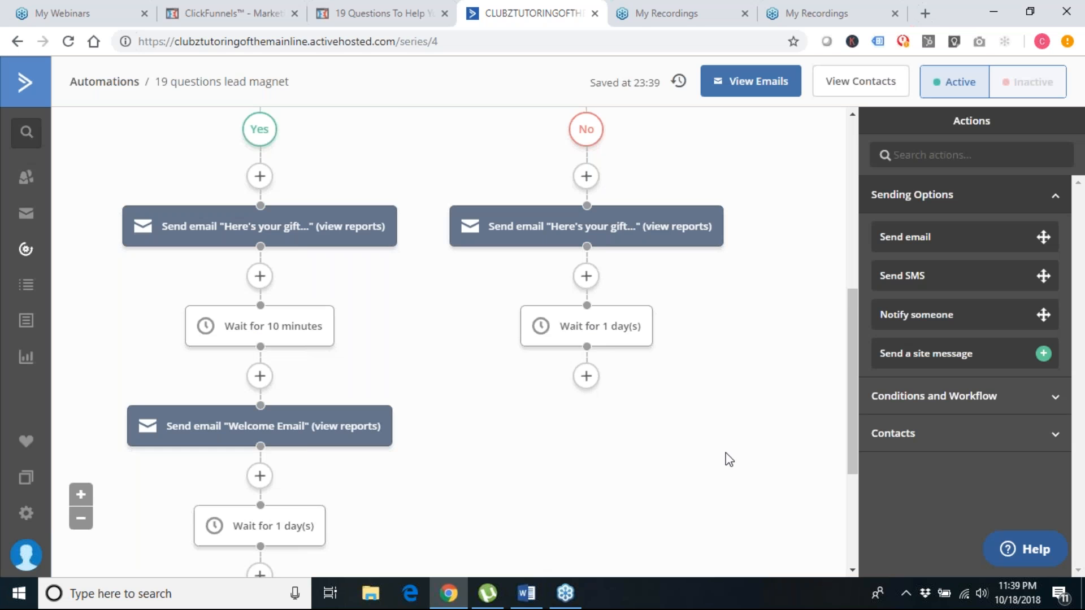
pyautogui.scroll(-3, 726, 453)
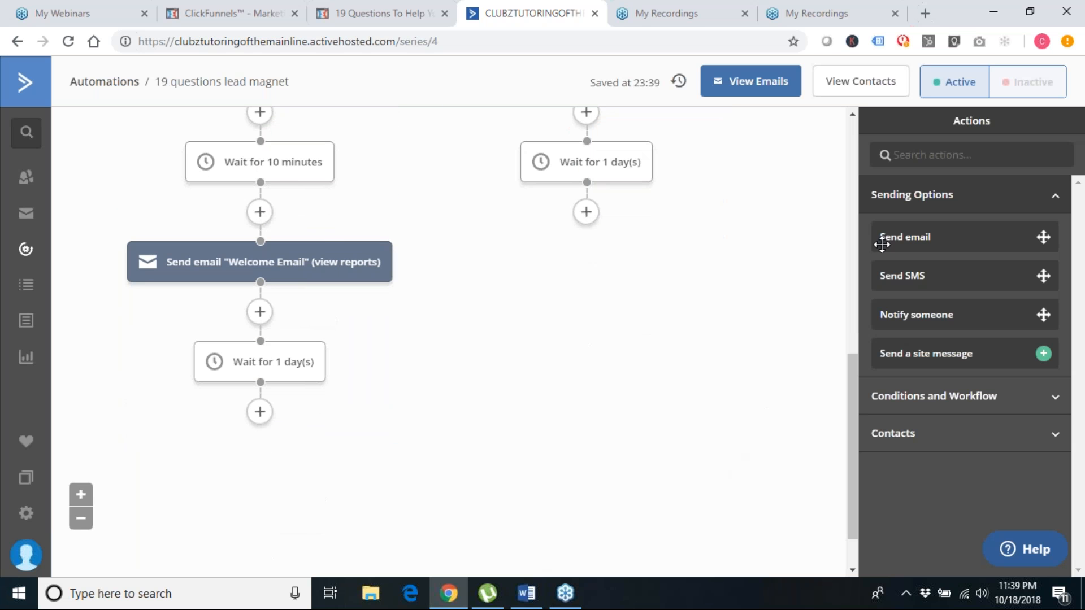
# Add a new email "Day 2 Email - Your Guide Answers" after the 1-day wait on the Yes branch
pyautogui.moveTo(928, 236); pyautogui.dragTo(300, 412)
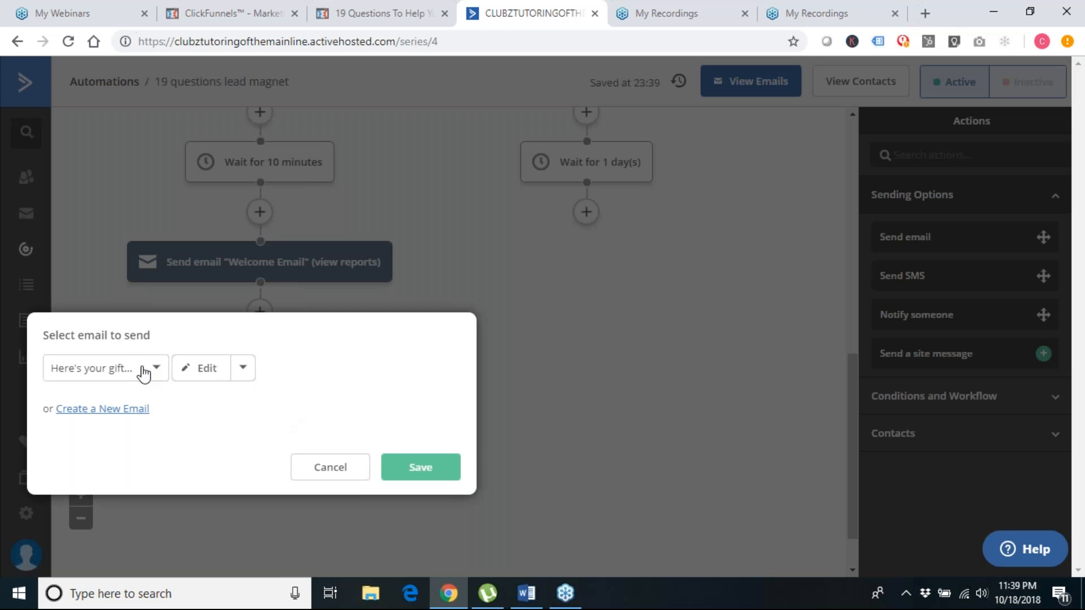
pyautogui.click(121, 411)
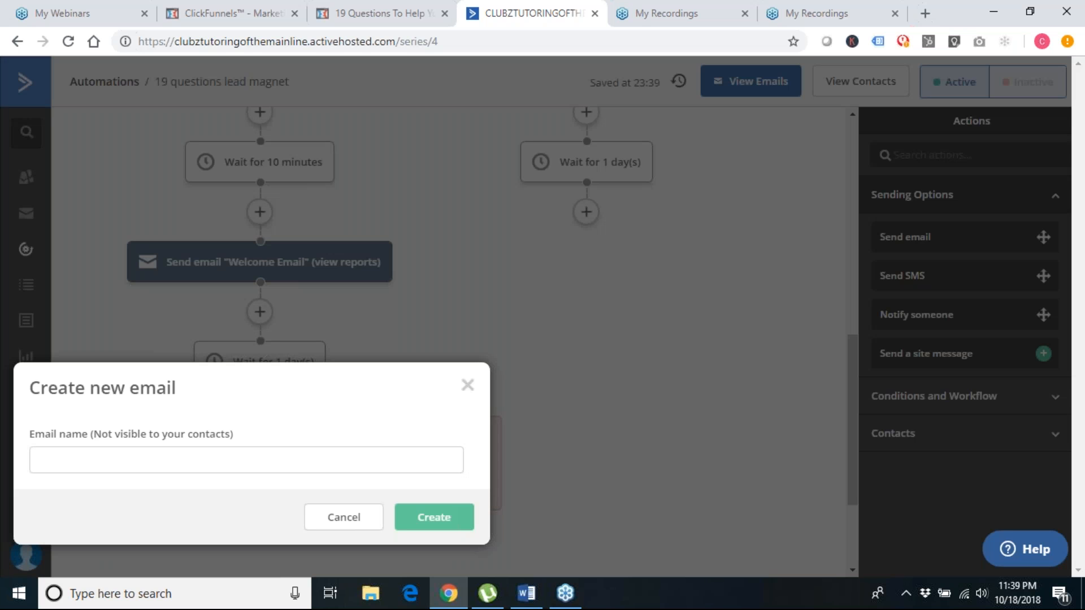
pyautogui.click(168, 465)
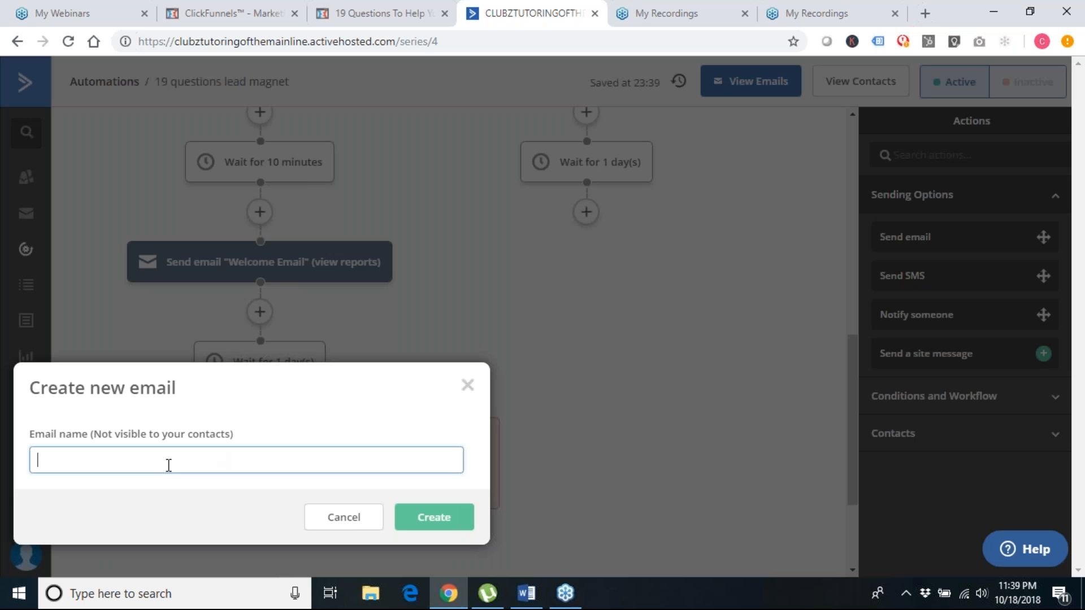
pyautogui.write('Day 2 Email - Yo')
pyautogui.write('ur Guide Answers')
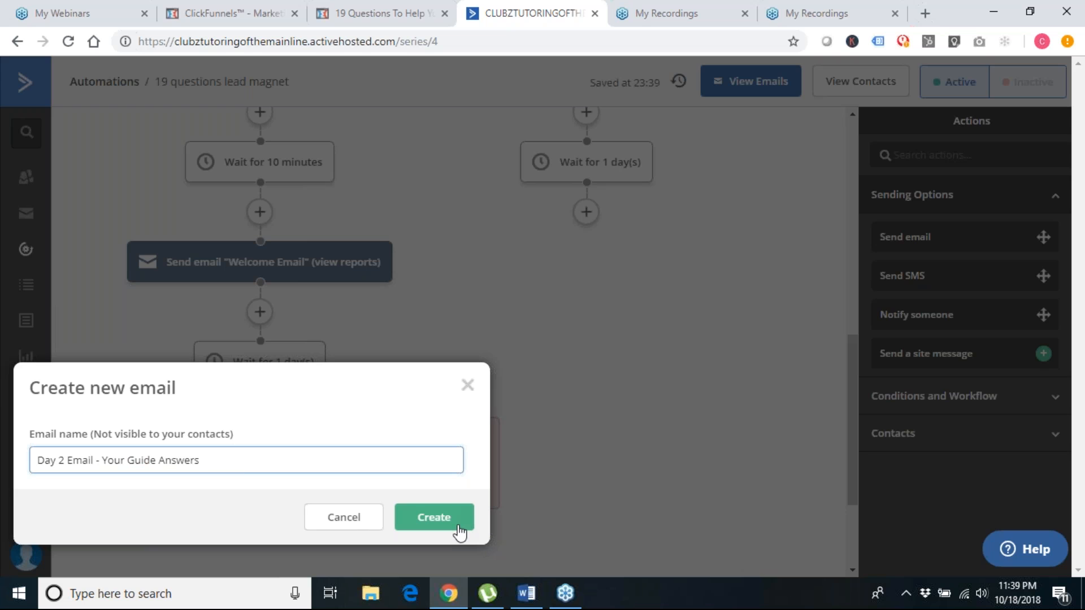
pyautogui.click(459, 530)
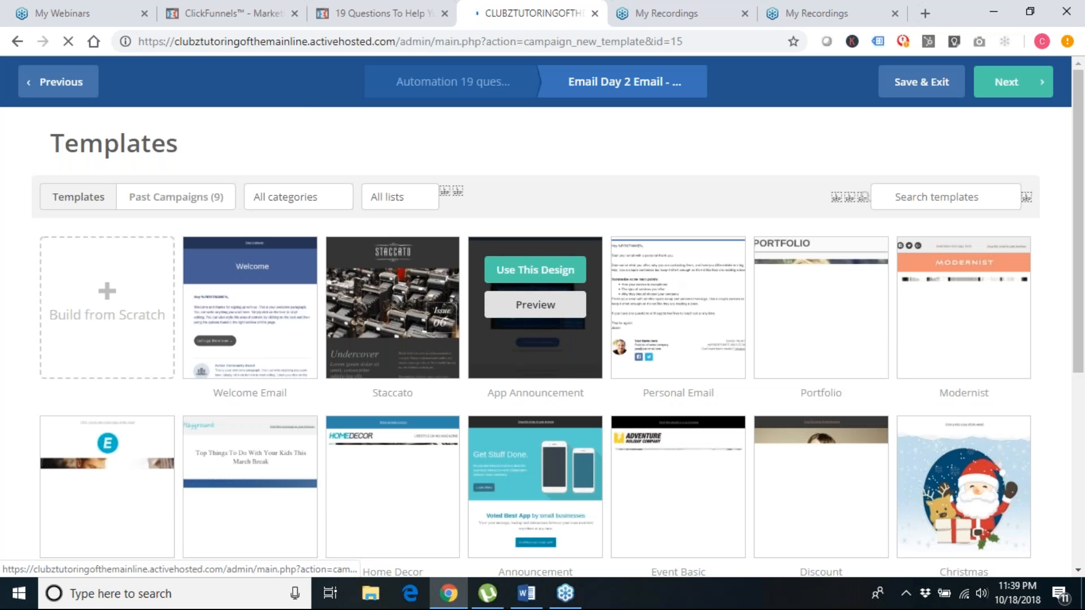
# Use the Personal Email design with the subject '[SCHOOL NAME] answered the 19 questions for you' from Word
pyautogui.click(687, 274)
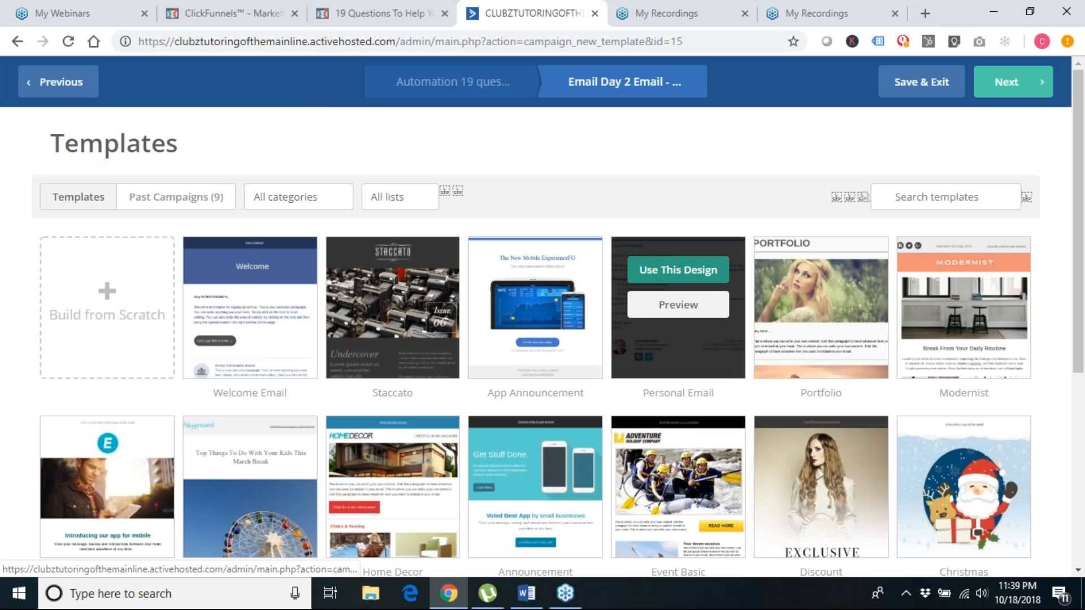
pyautogui.click(444, 223)
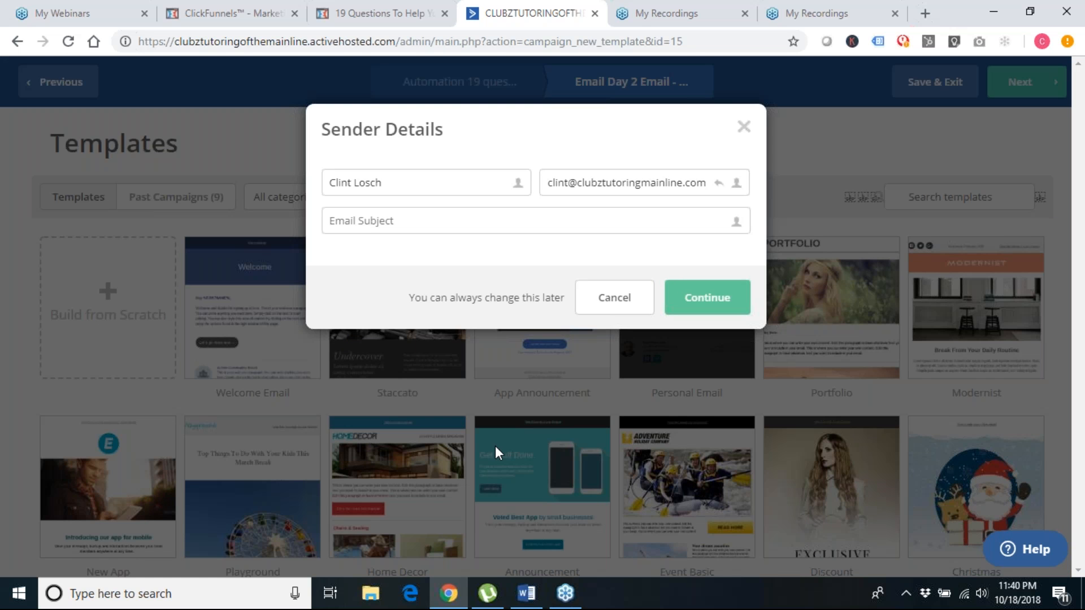
pyautogui.click(526, 594)
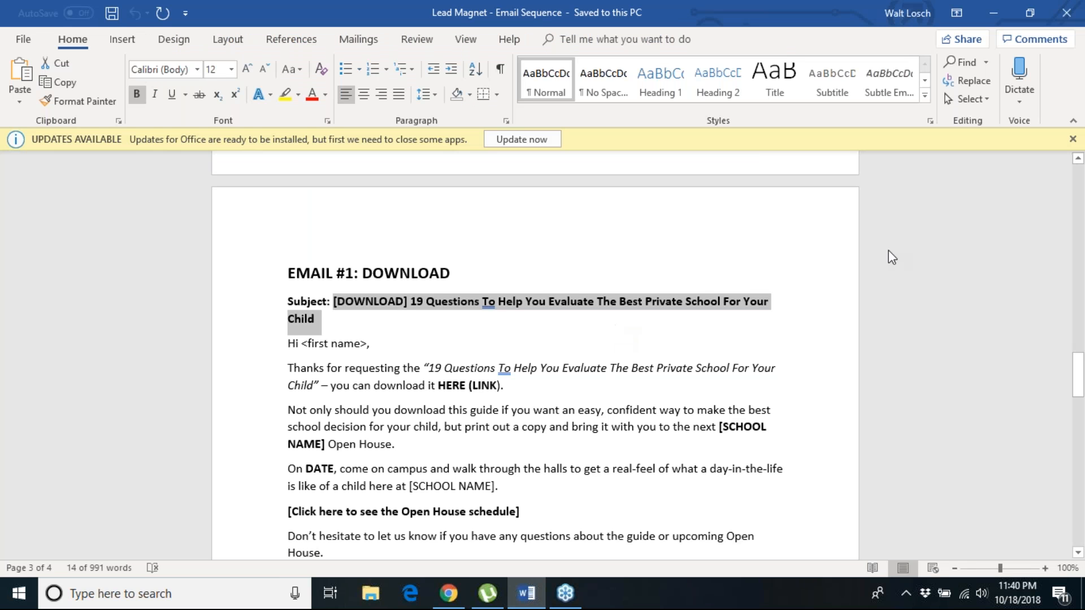
pyautogui.moveTo(1078, 375); pyautogui.dragTo(1079, 442)
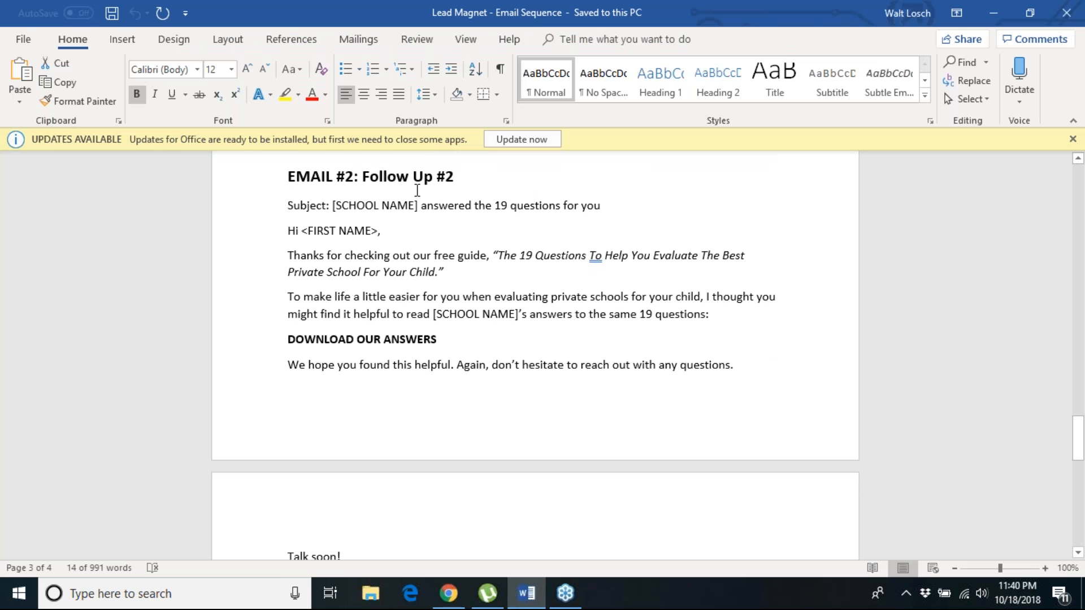
pyautogui.moveTo(333, 205); pyautogui.dragTo(632, 202)
pyautogui.hotkey('ctrl', 'c')
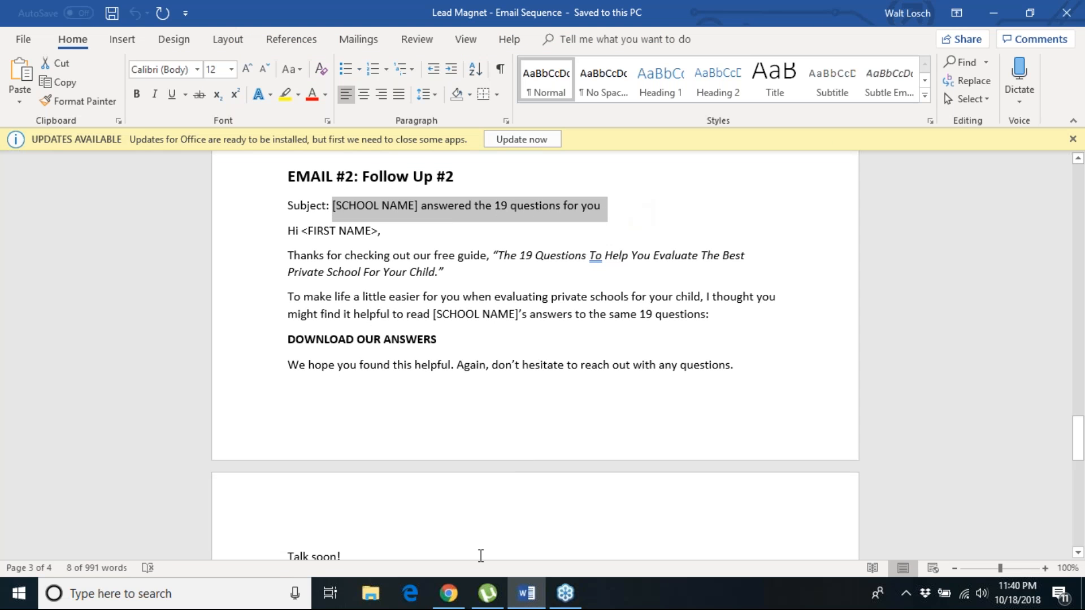
pyautogui.click(452, 603)
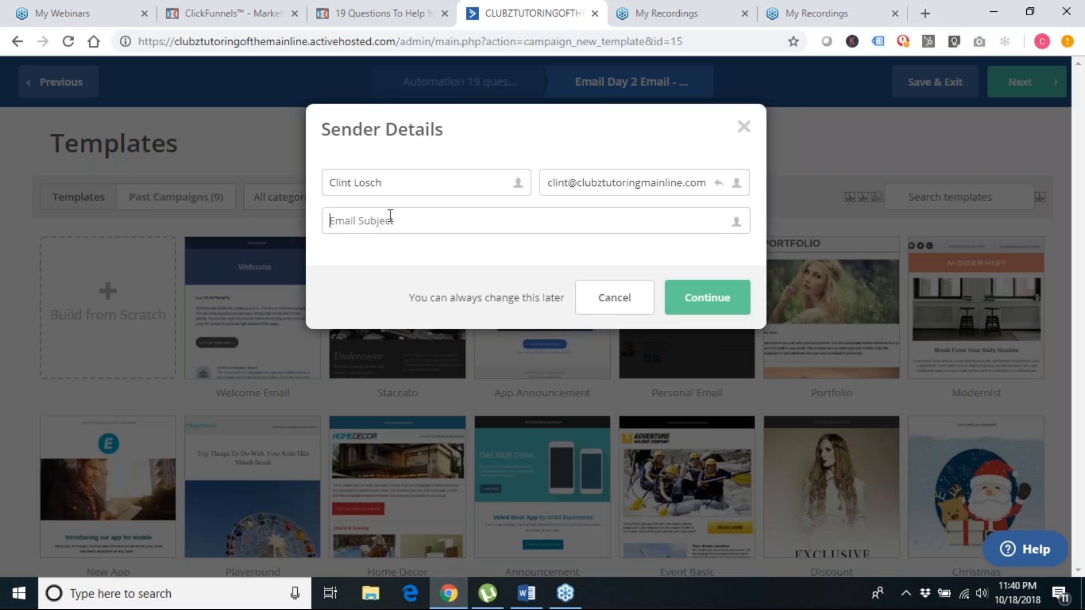
pyautogui.hotkey('ctrl', 'v')
pyautogui.click(707, 301)
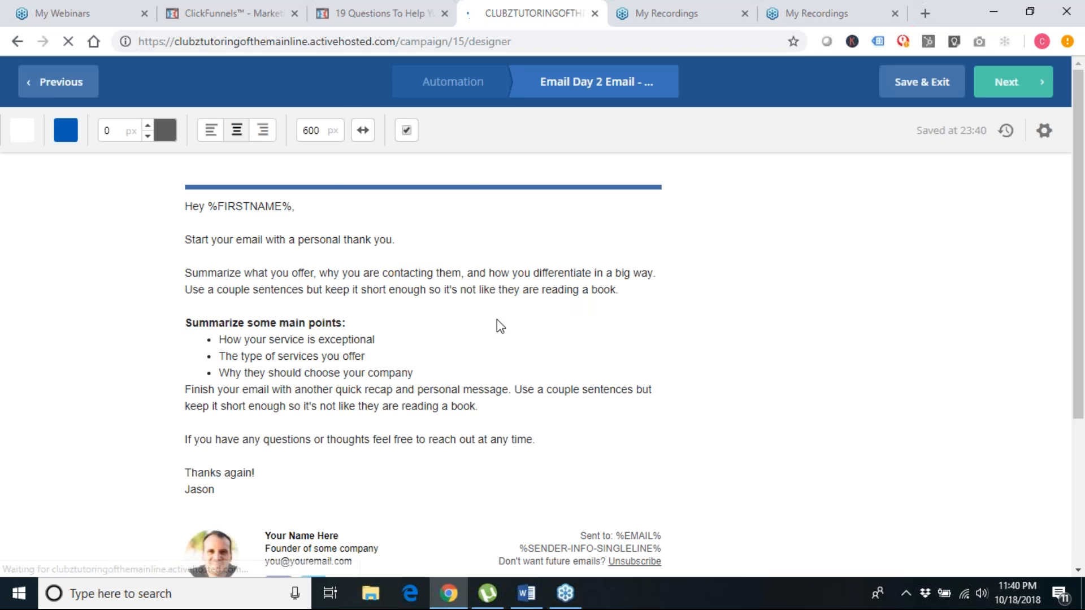
# Replace the placeholder body with the Email #2 school-answers text copied from Word
pyautogui.click(526, 593)
pyautogui.click(396, 299)
pyautogui.moveTo(288, 231); pyautogui.dragTo(472, 485)
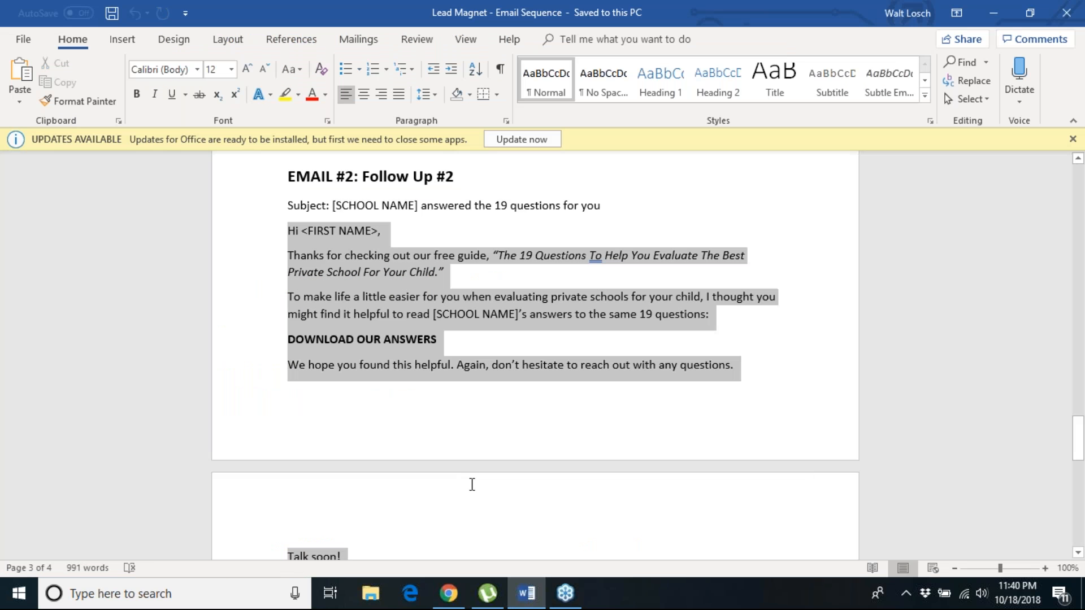
pyautogui.moveTo(478, 525)
pyautogui.mouseDown()
pyautogui.moveTo(485, 553)
pyautogui.moveTo(490, 531)
pyautogui.mouseUp()
pyautogui.hotkey('ctrl', 'c')
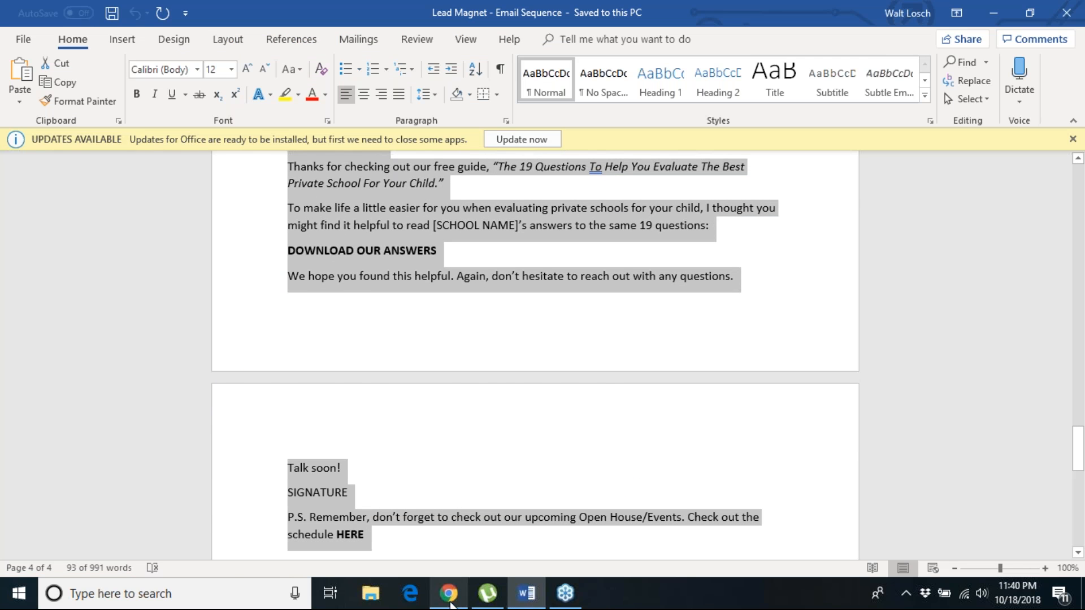
pyautogui.click(450, 603)
pyautogui.moveTo(188, 240); pyautogui.dragTo(549, 434)
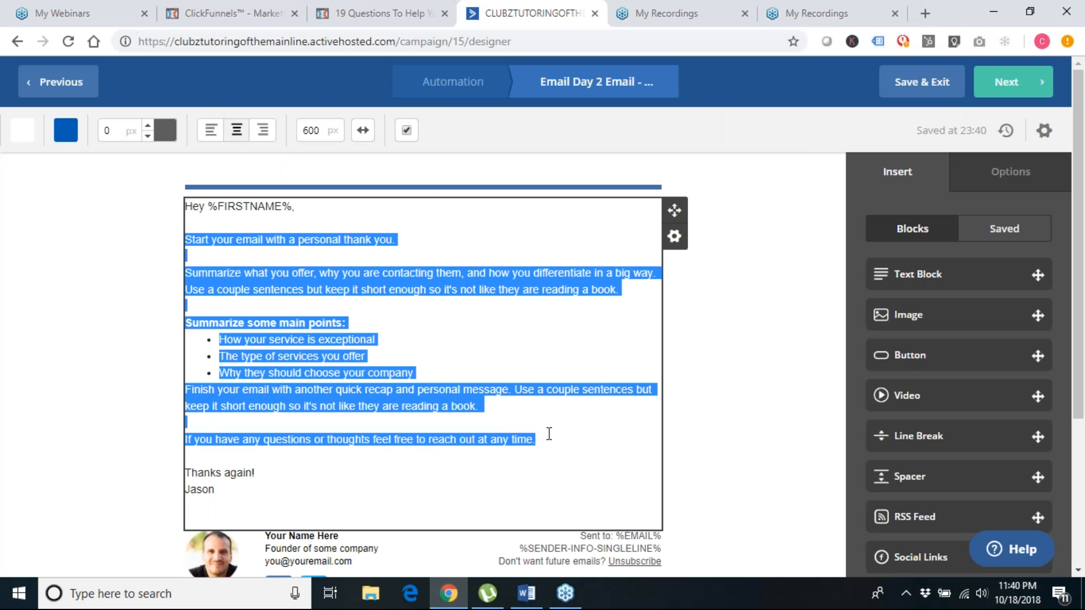
pyautogui.hotkey('ctrl', 'v')
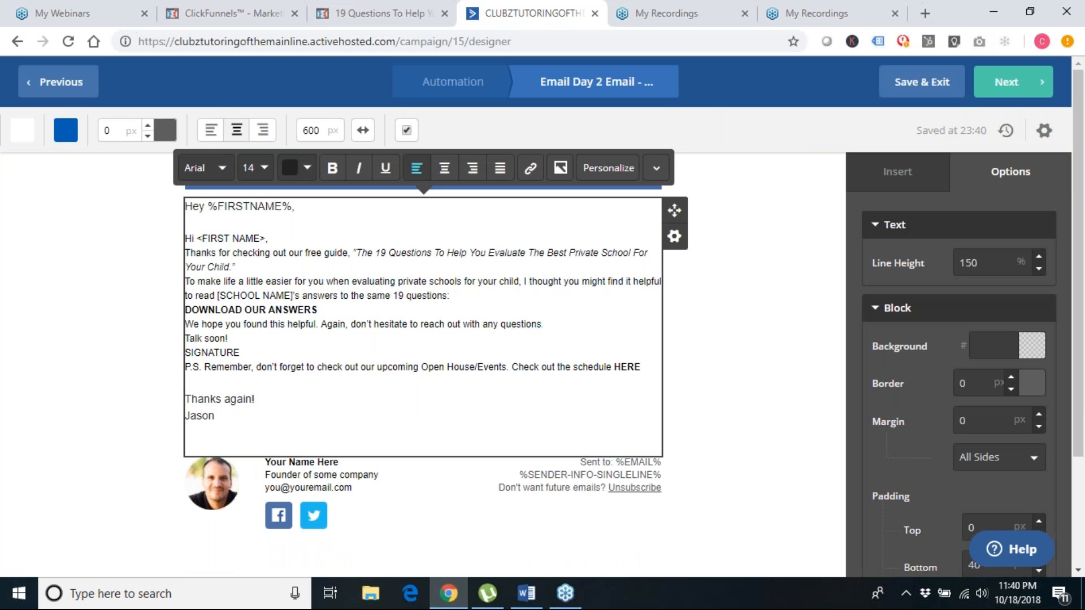
# Review the Day 2 email's Campaign Summary and finish it, returning to the automation
pyautogui.click(1011, 89)
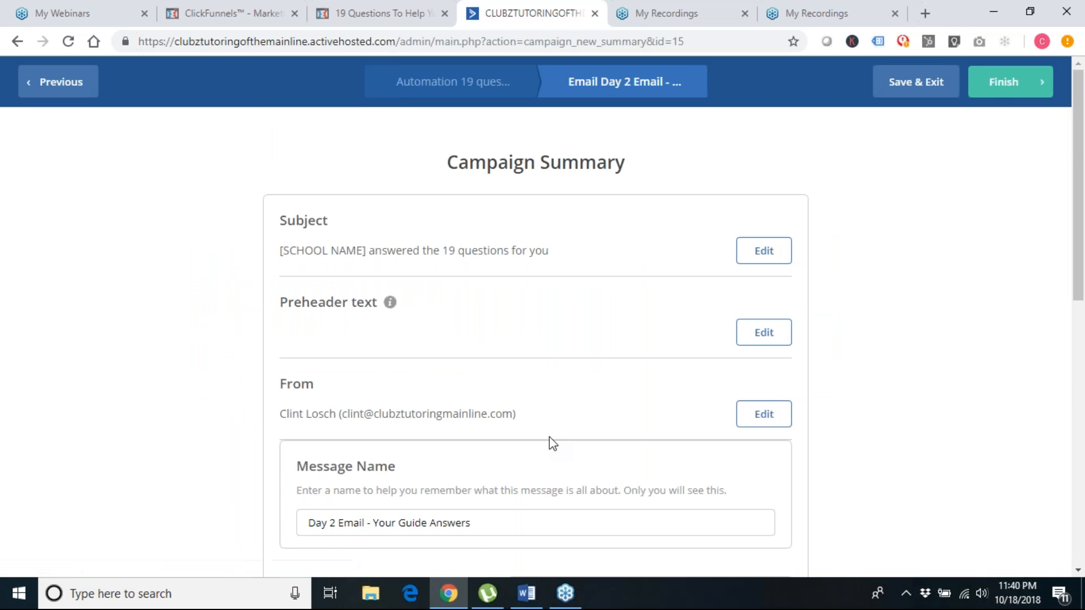
pyautogui.scroll(-5, 553, 444)
pyautogui.scroll(5, 552, 444)
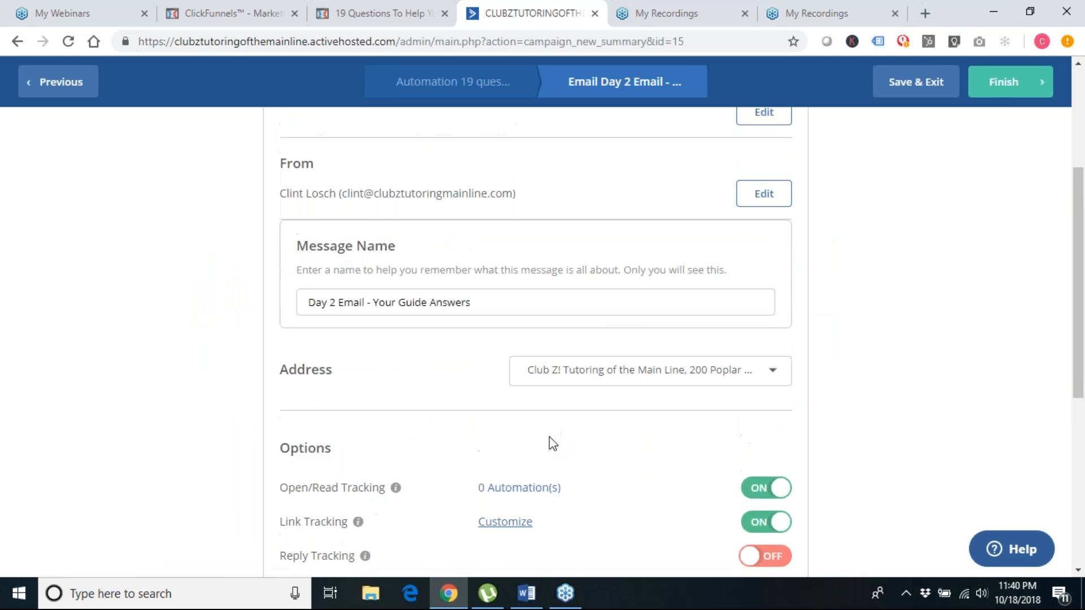
pyautogui.click(1011, 84)
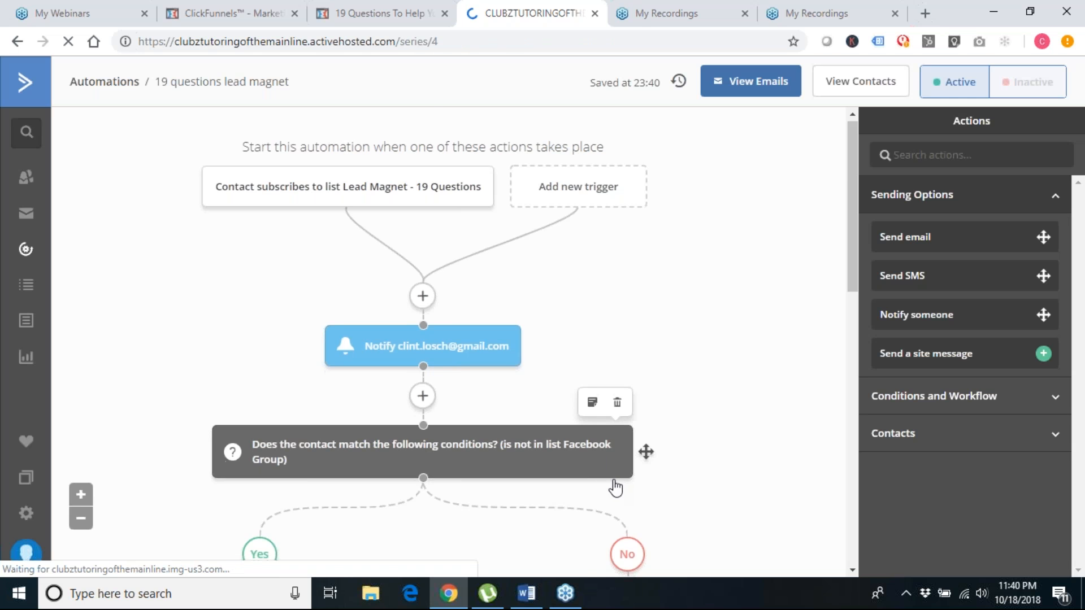
# Copy the Day 2 Email step into the right branch as a single action
pyautogui.scroll(-5, 616, 487)
pyautogui.scroll(-5, 616, 488)
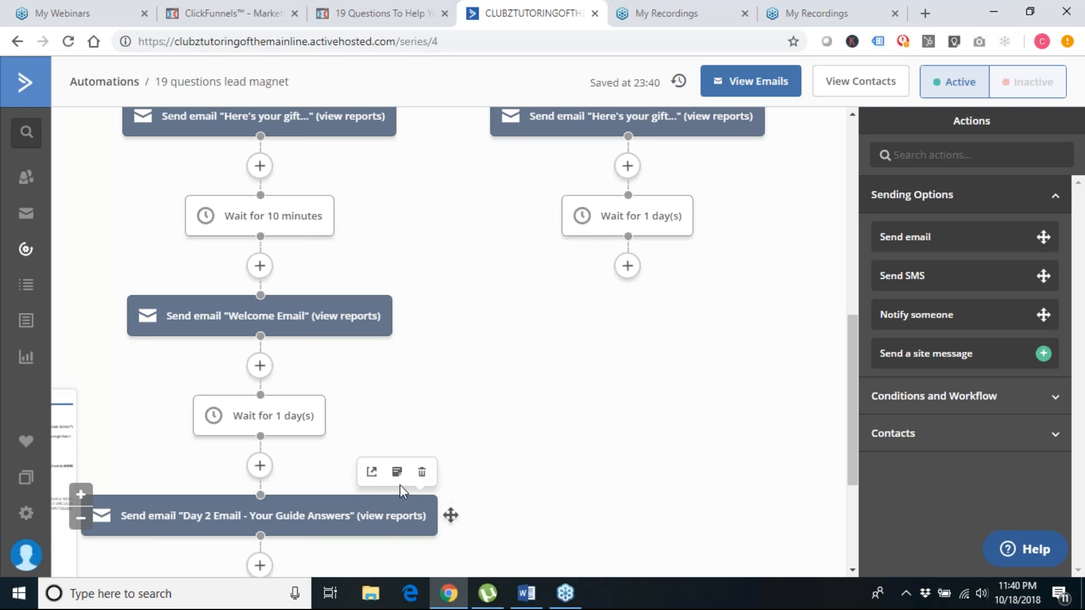
pyautogui.scroll(-1, 399, 485)
pyautogui.scroll(-1, 450, 470)
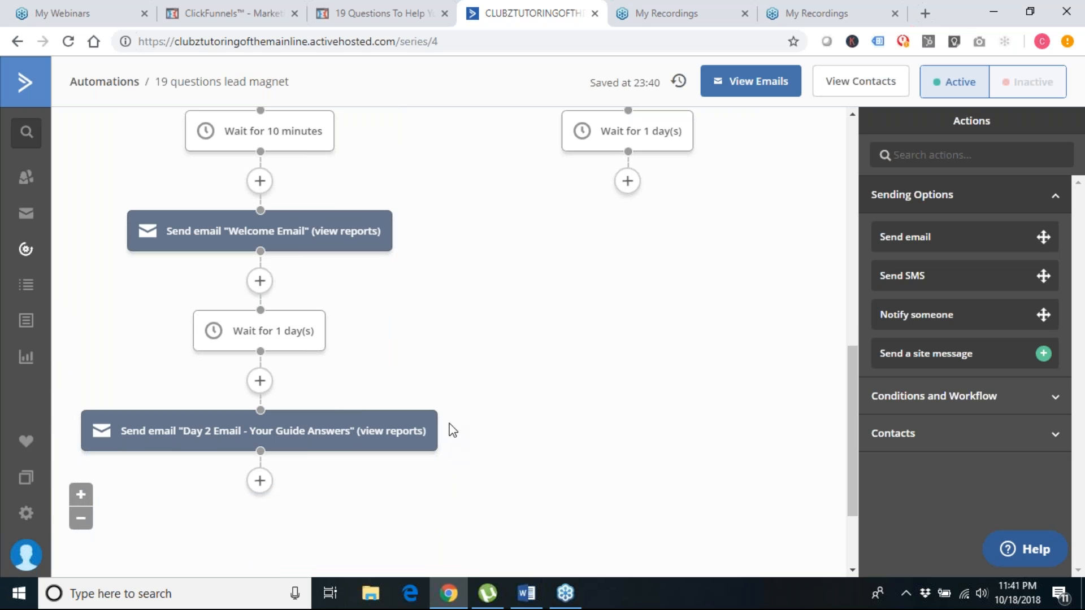
pyautogui.moveTo(448, 429); pyautogui.dragTo(700, 181)
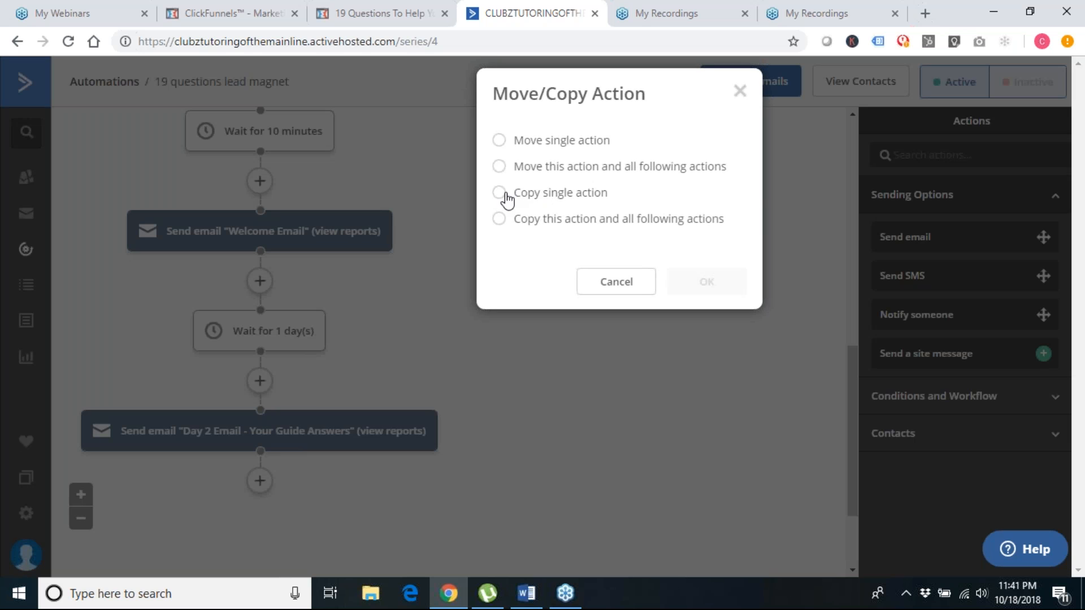
pyautogui.click(505, 193)
pyautogui.click(705, 280)
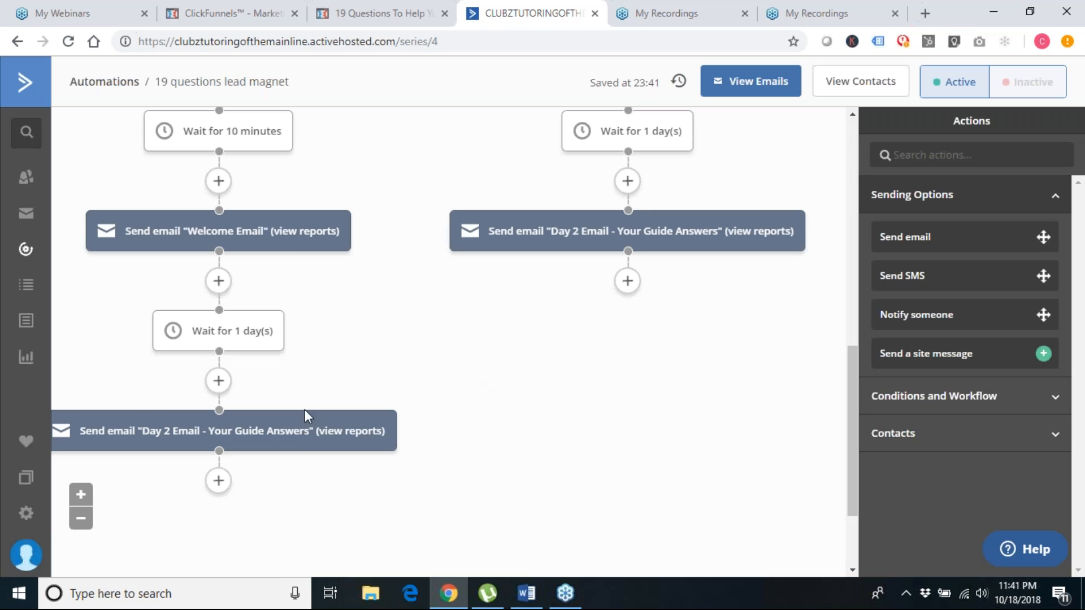
# Add a 'Wait for 1 day(s)' step after the left branch's Day 2 email
pyautogui.click(218, 481)
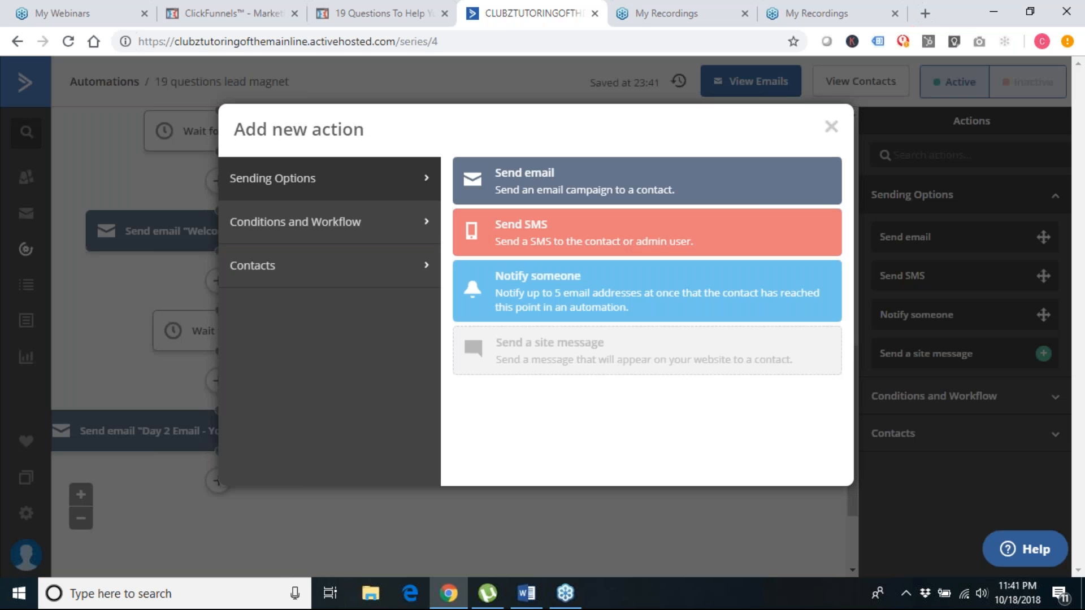
pyautogui.click(371, 230)
pyautogui.click(560, 175)
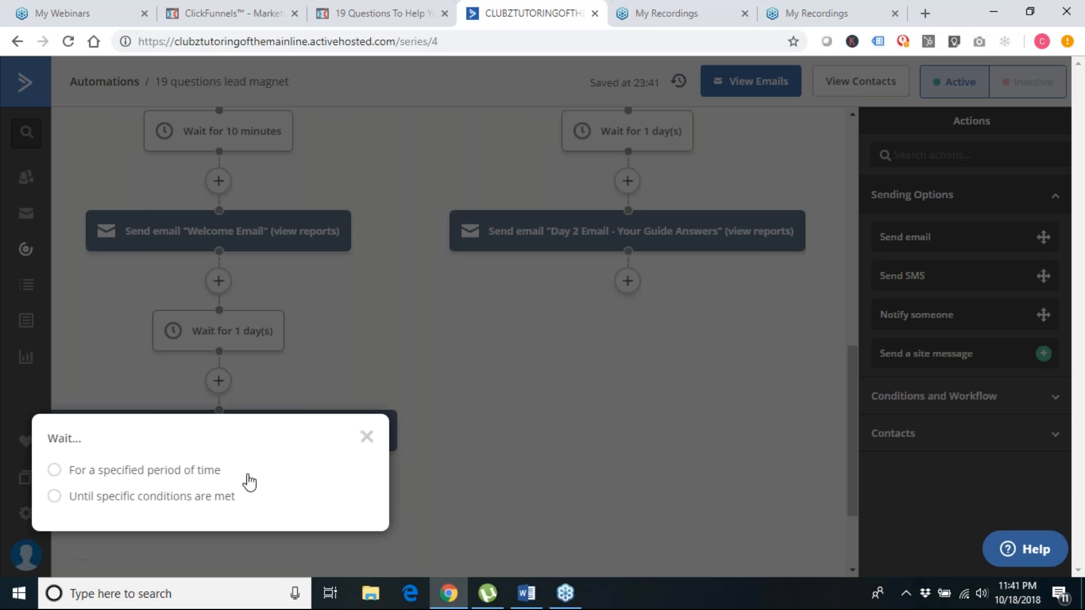
pyautogui.click(54, 474)
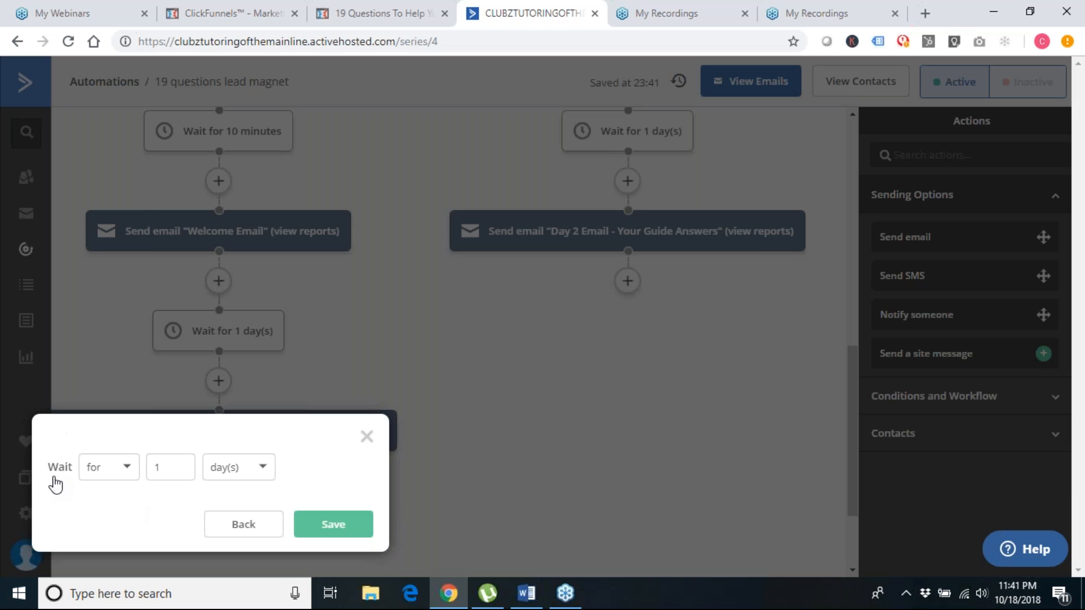
pyautogui.click(332, 526)
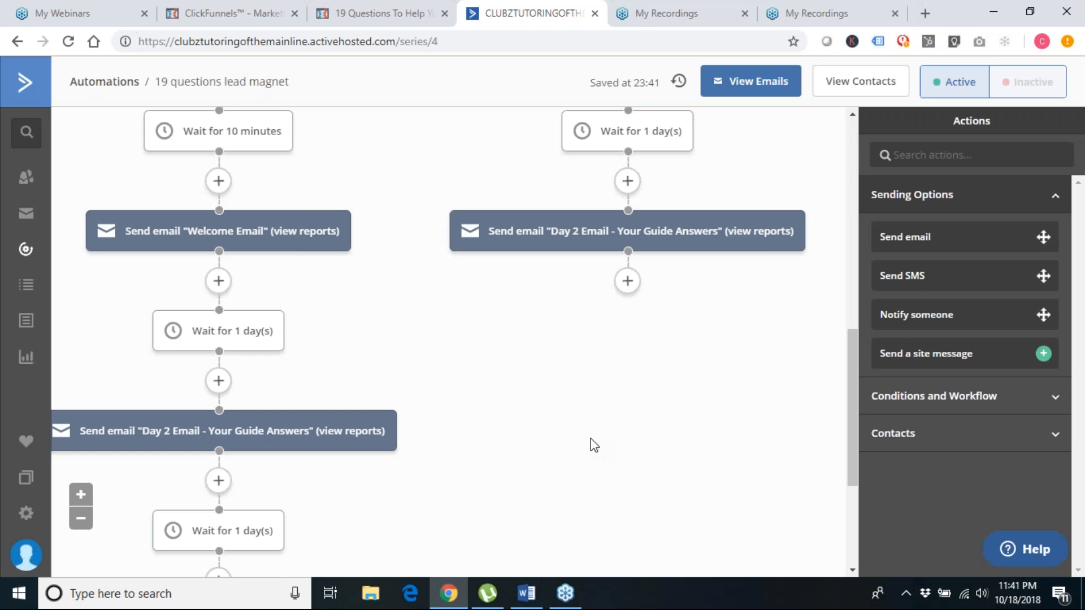
pyautogui.scroll(-3, 637, 443)
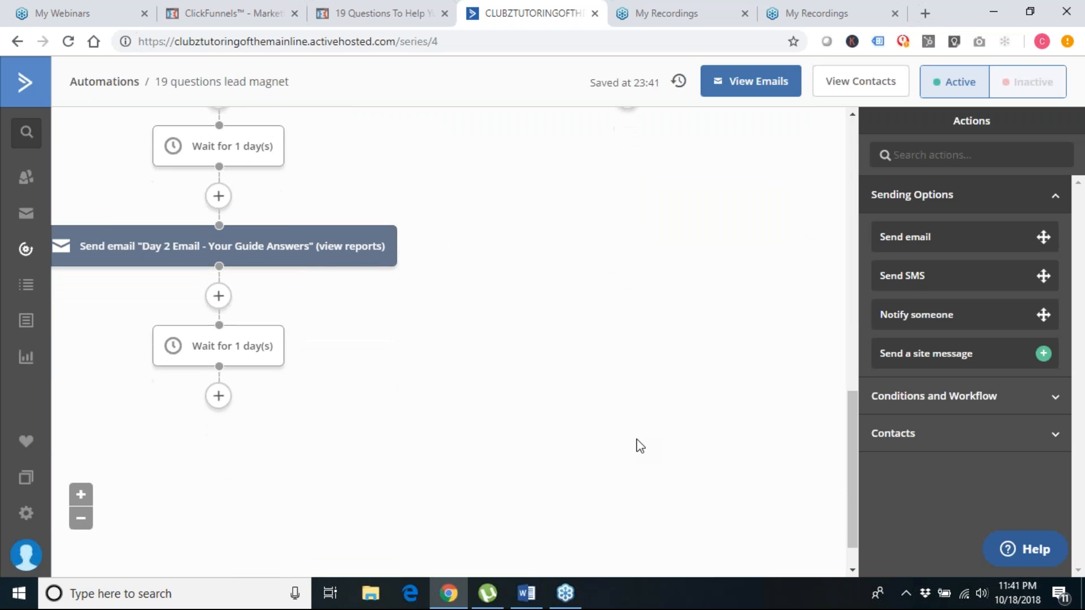
# Add a send-email step creating a new email named 'Day 3 Email - Popular Blog Post'
pyautogui.click(218, 397)
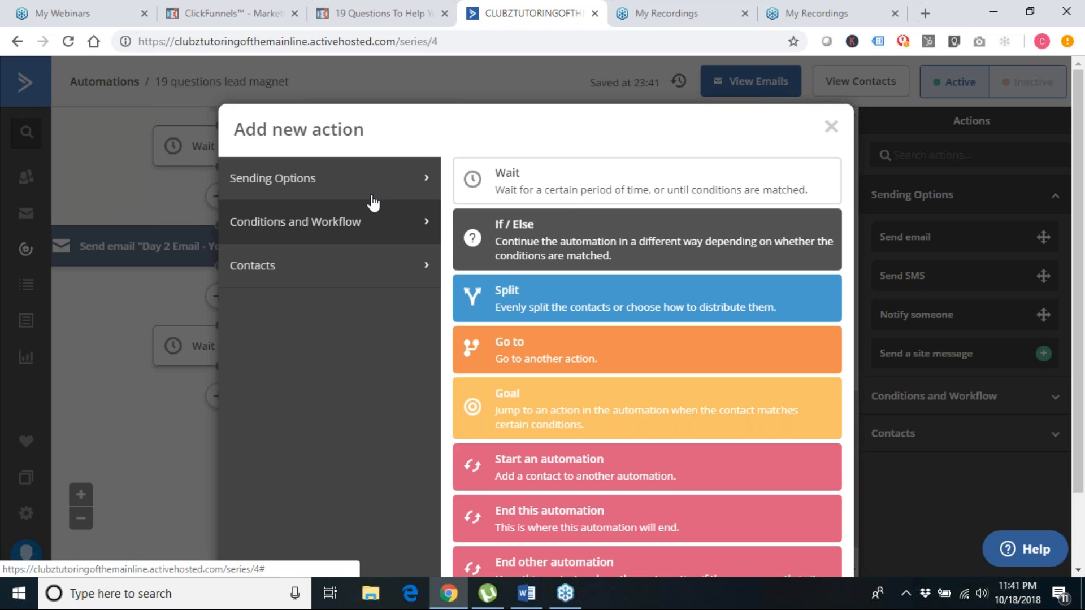
pyautogui.click(341, 184)
pyautogui.click(564, 172)
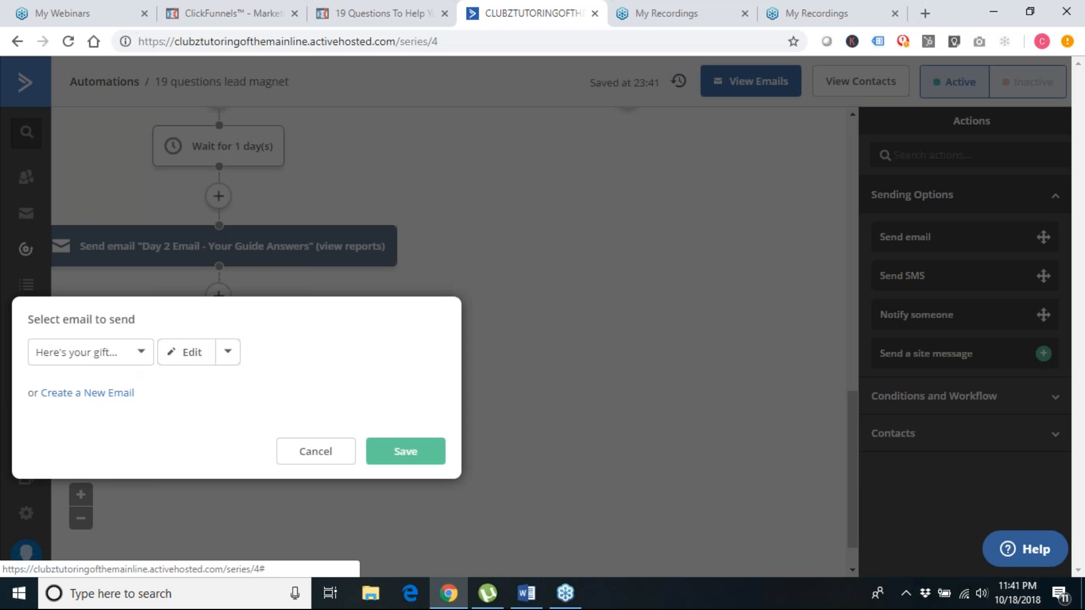
pyautogui.click(403, 450)
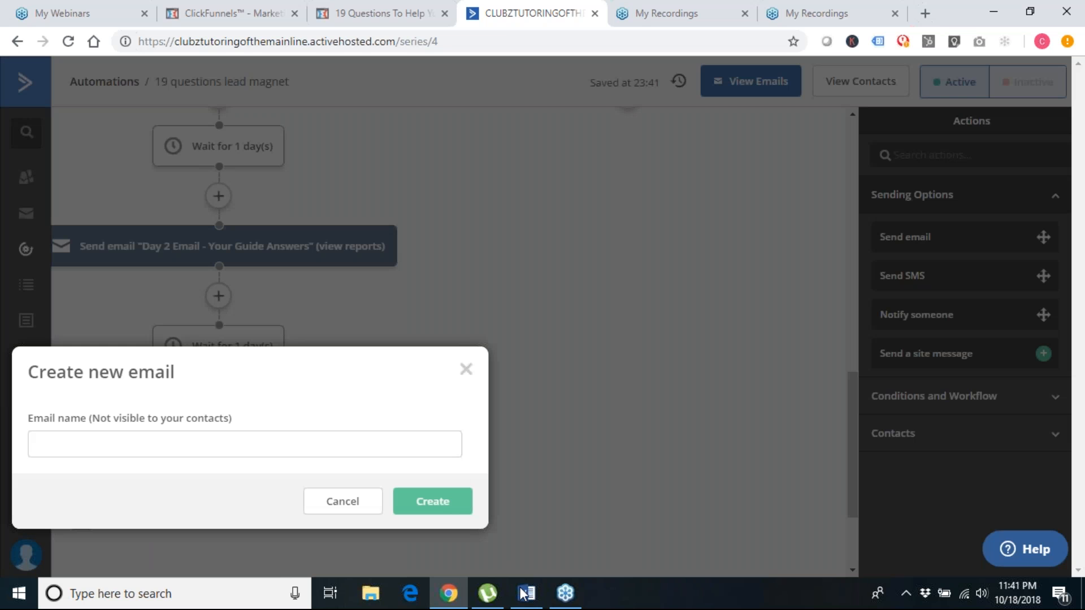
pyautogui.click(88, 440)
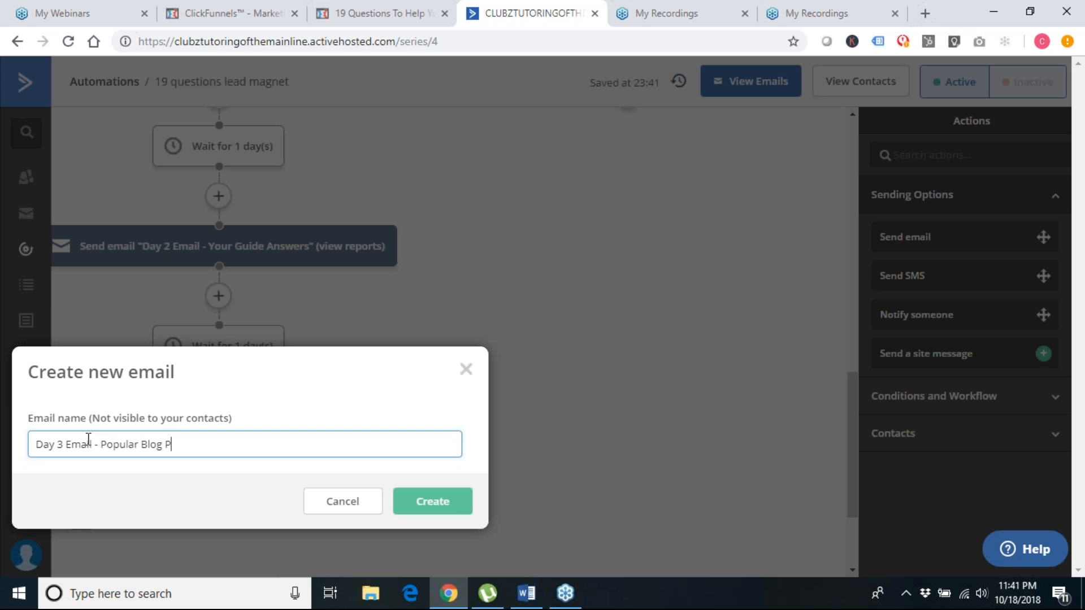
pyautogui.click(433, 502)
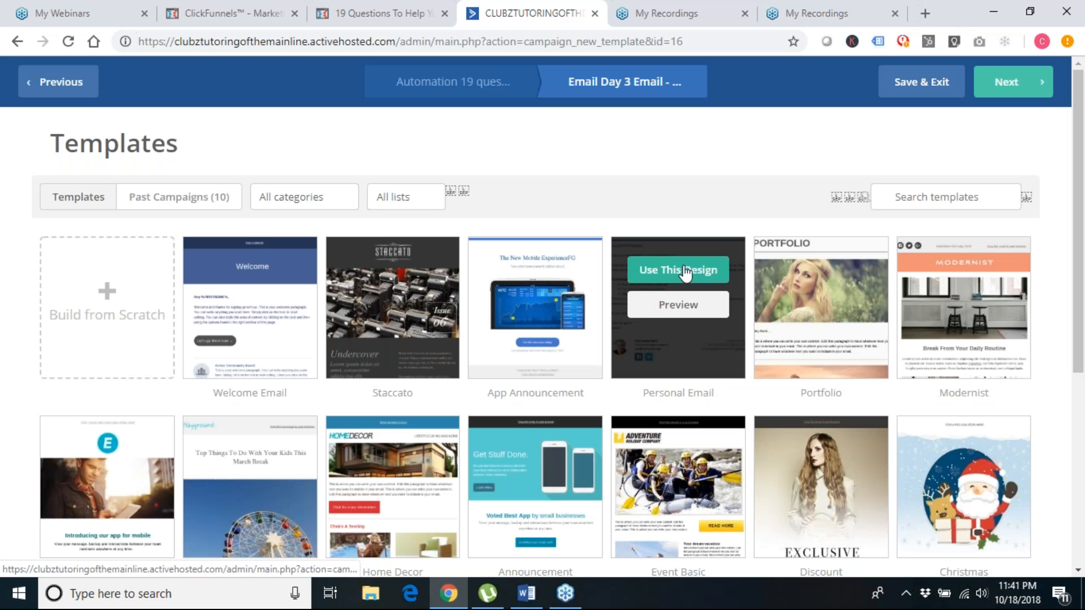
# Base the Day 3 email on the Personal Email design and bring up Word's EMAIL #3 draft
pyautogui.click(687, 269)
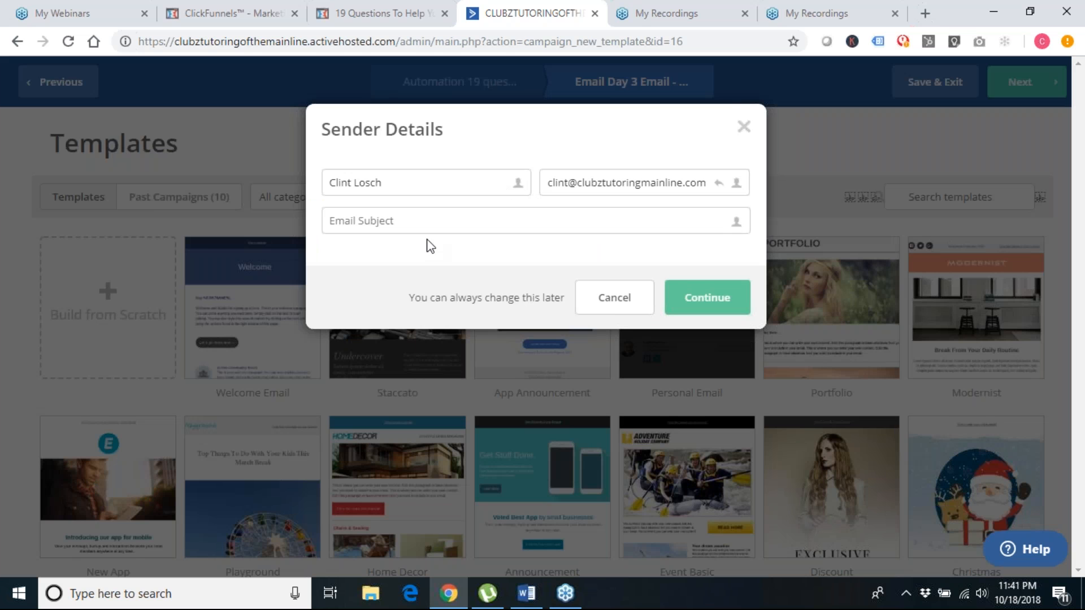
pyautogui.click(526, 594)
pyautogui.scroll(-5, 534, 356)
# Set the Day 3 email subject to 'Blog Post Title', copied from Word's EMAIL #3 draft
pyautogui.click(385, 380)
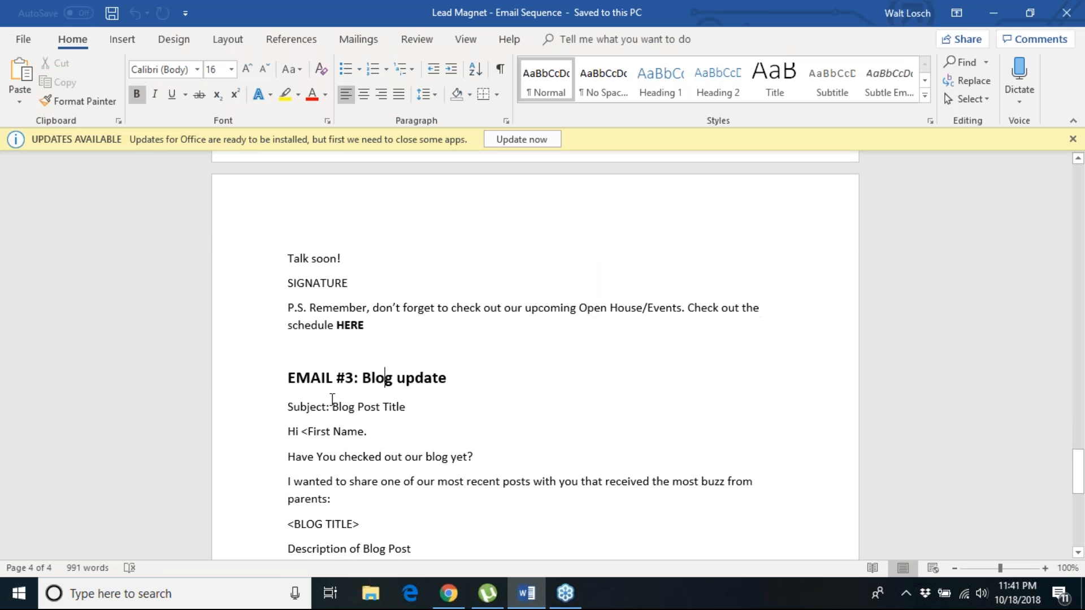
pyautogui.scroll(-1, 315, 403)
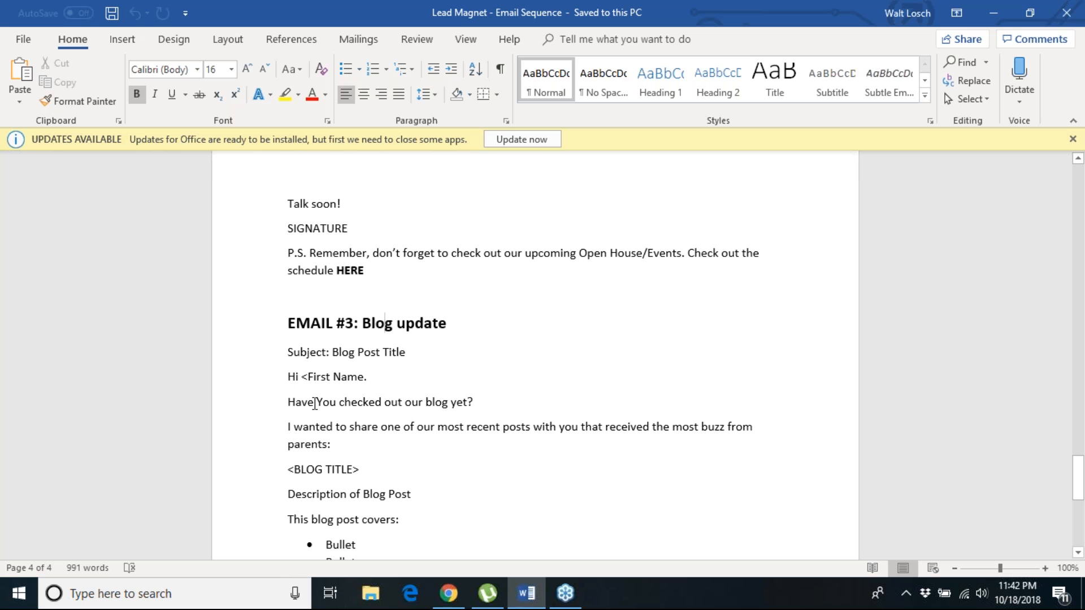
pyautogui.click(305, 382)
pyautogui.moveTo(290, 348)
pyautogui.mouseDown()
pyautogui.moveTo(339, 428)
pyautogui.moveTo(456, 535)
pyautogui.moveTo(472, 572)
pyautogui.moveTo(462, 536)
pyautogui.mouseUp()
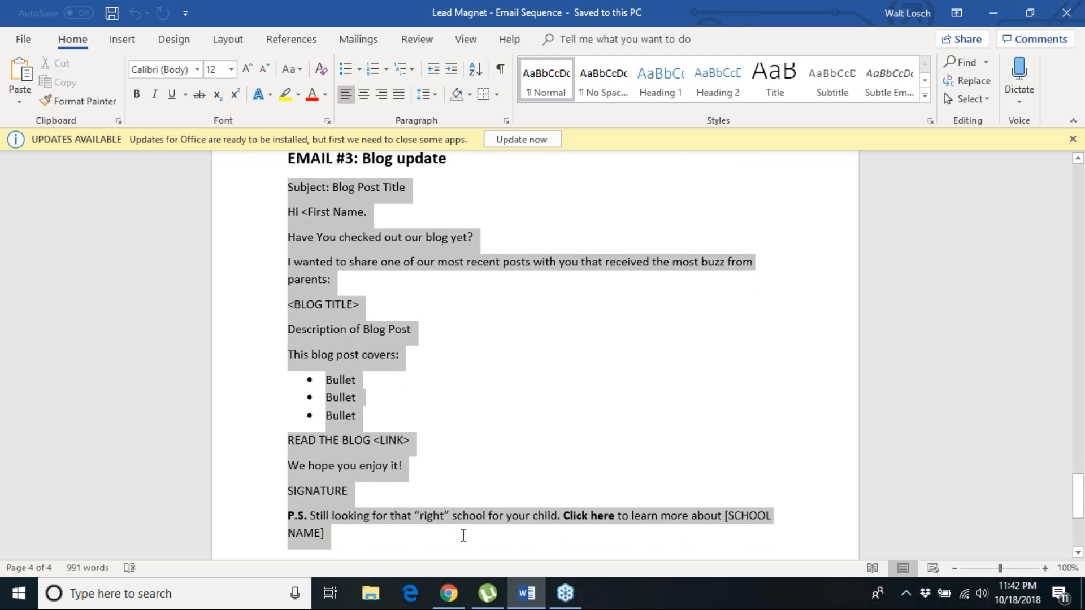
pyautogui.click(990, 10)
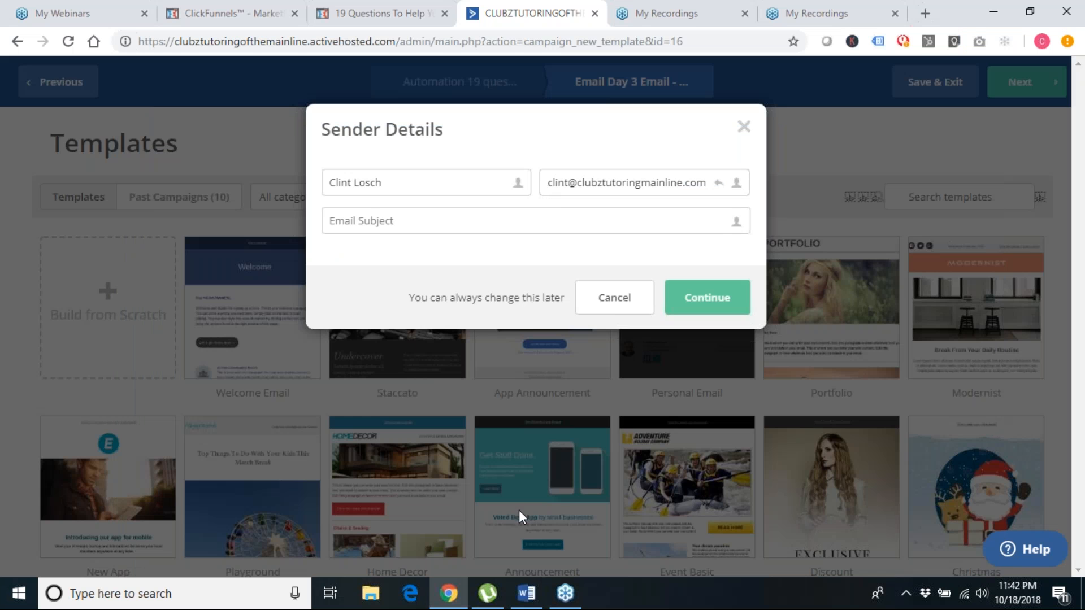
pyautogui.click(527, 593)
pyautogui.click(452, 339)
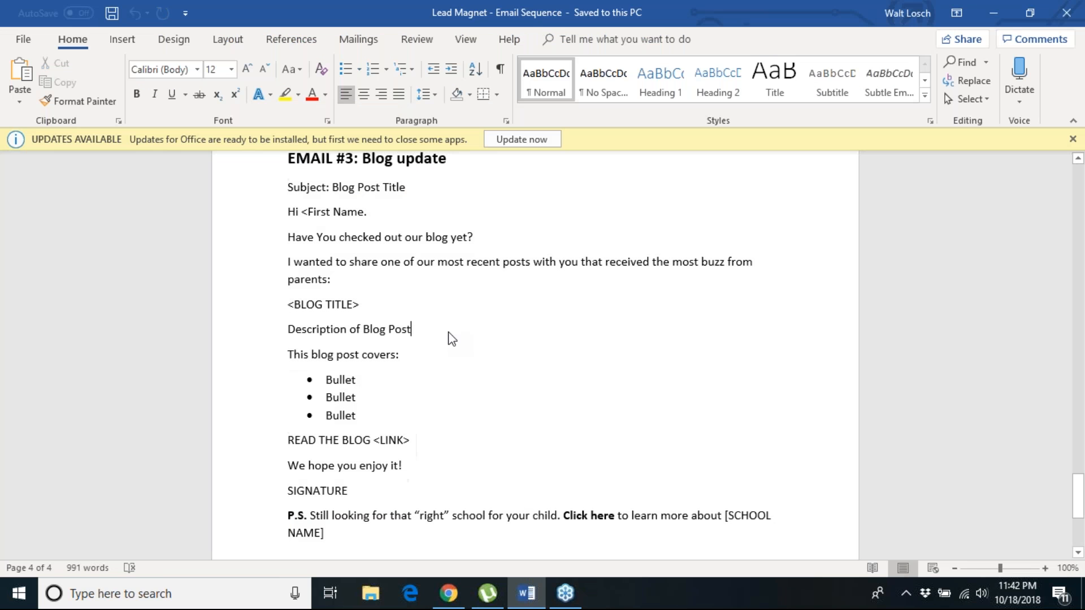
pyautogui.scroll(1, 408, 212)
pyautogui.moveTo(384, 209); pyautogui.dragTo(333, 208)
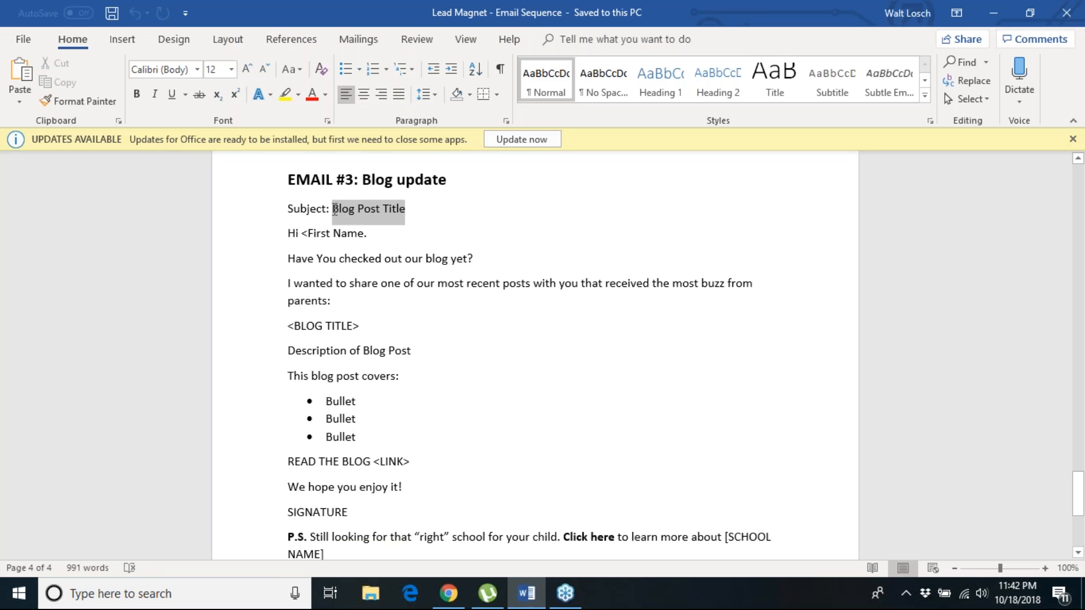
pyautogui.click(995, 11)
pyautogui.hotkey('ctrl', 'v')
pyautogui.click(718, 311)
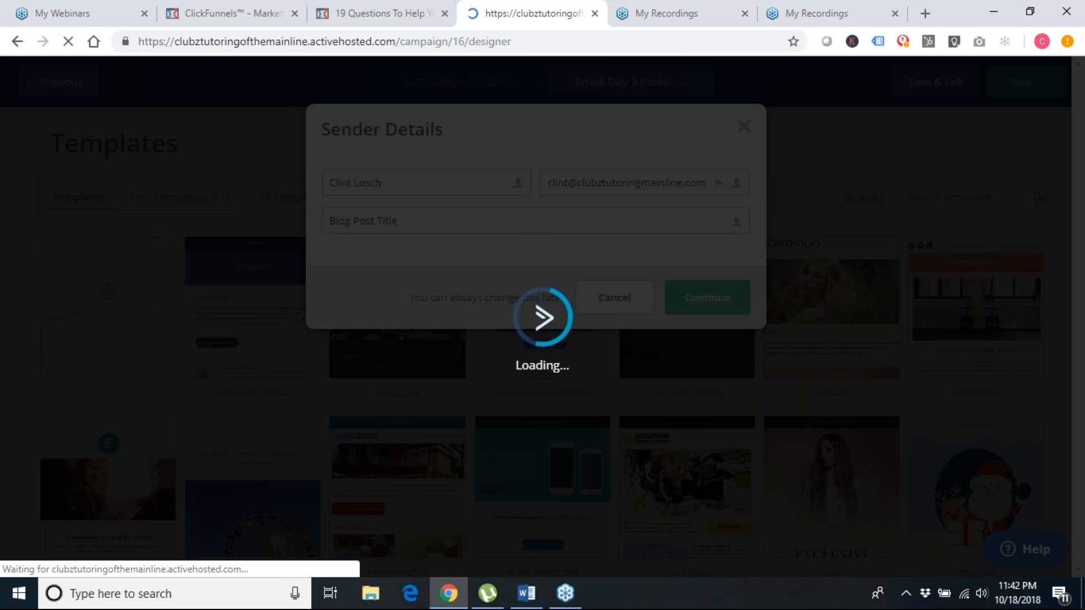
# Select the EMAIL #3 body in Word, from the Hi greeting through the P.S
pyautogui.click(528, 593)
pyautogui.click(382, 258)
pyautogui.moveTo(289, 233); pyautogui.dragTo(492, 552)
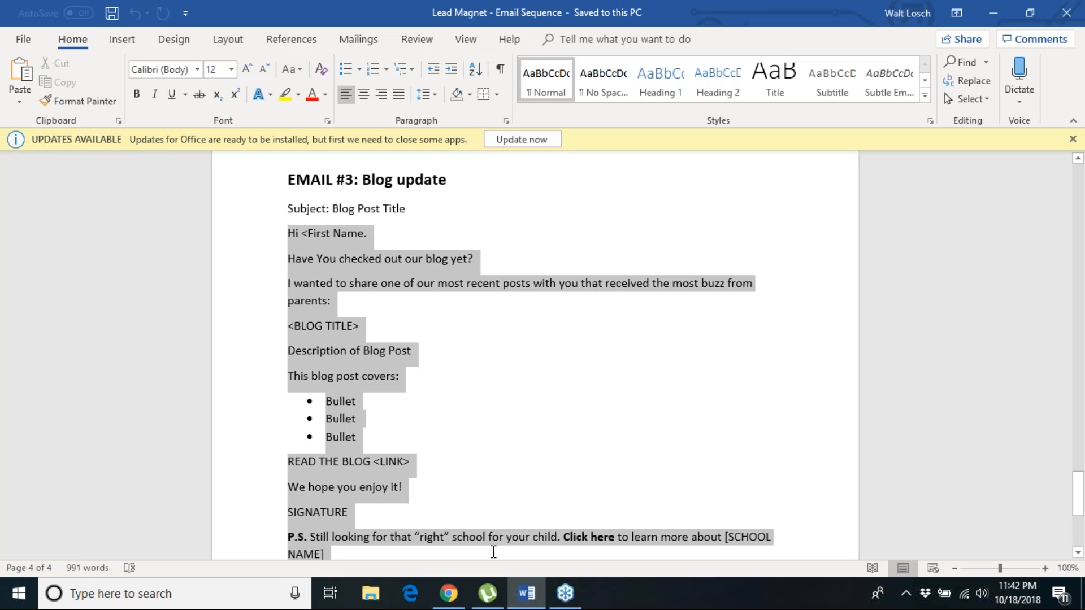
# Replace the Day 3 email's placeholder body with the EMAIL #3 blog-post copy
pyautogui.click(991, 12)
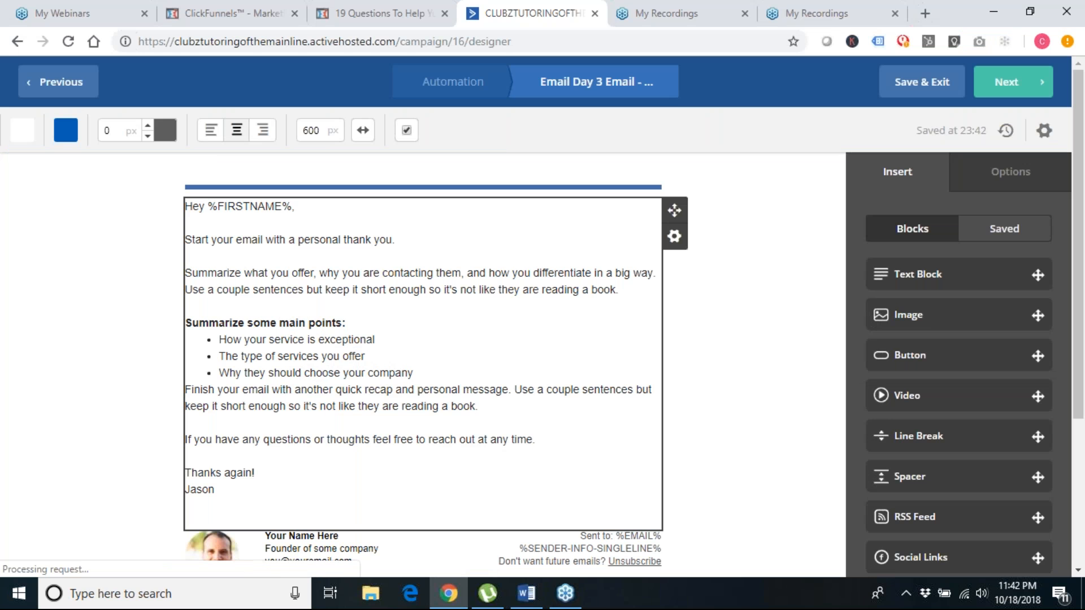
pyautogui.moveTo(185, 239); pyautogui.dragTo(280, 373)
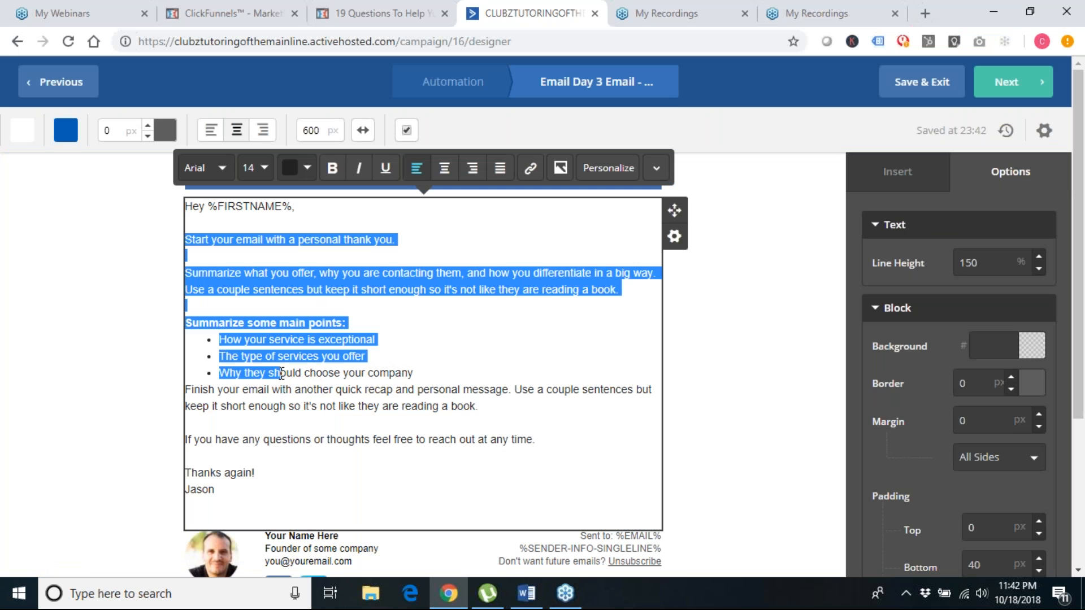
pyautogui.moveTo(291, 474); pyautogui.dragTo(294, 486)
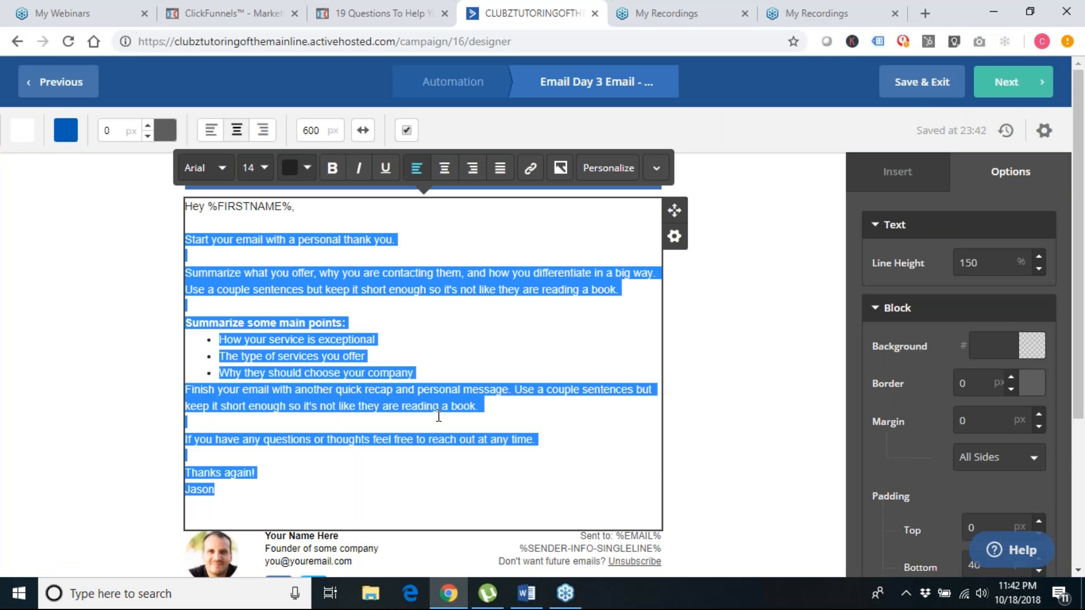
pyautogui.hotkey('ctrl', 'v')
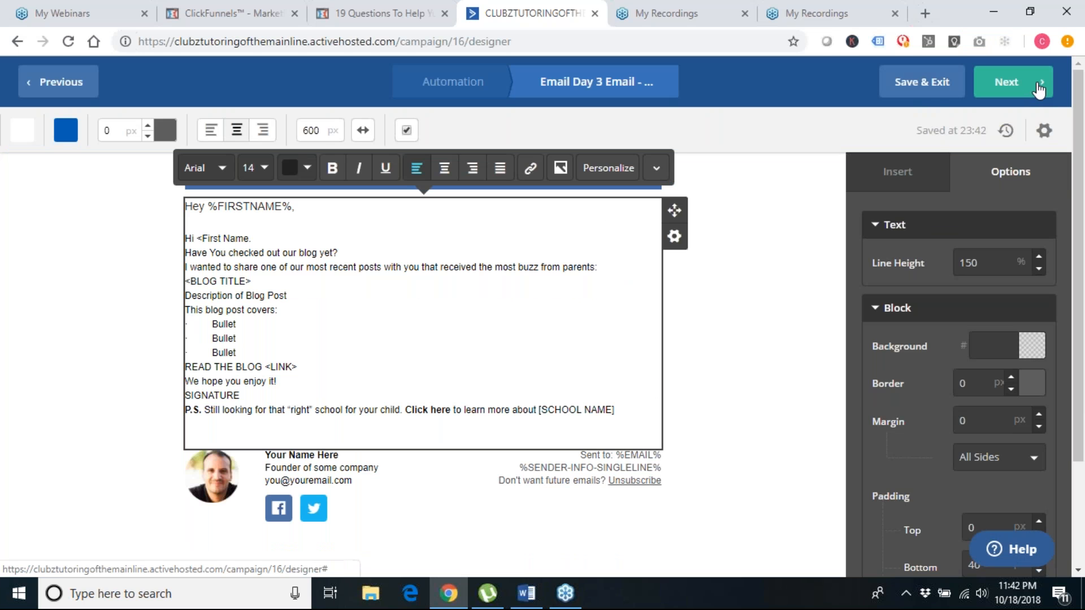
# Review the Day 3 email's Campaign Summary and finish it, returning to the automation
pyautogui.click(1023, 88)
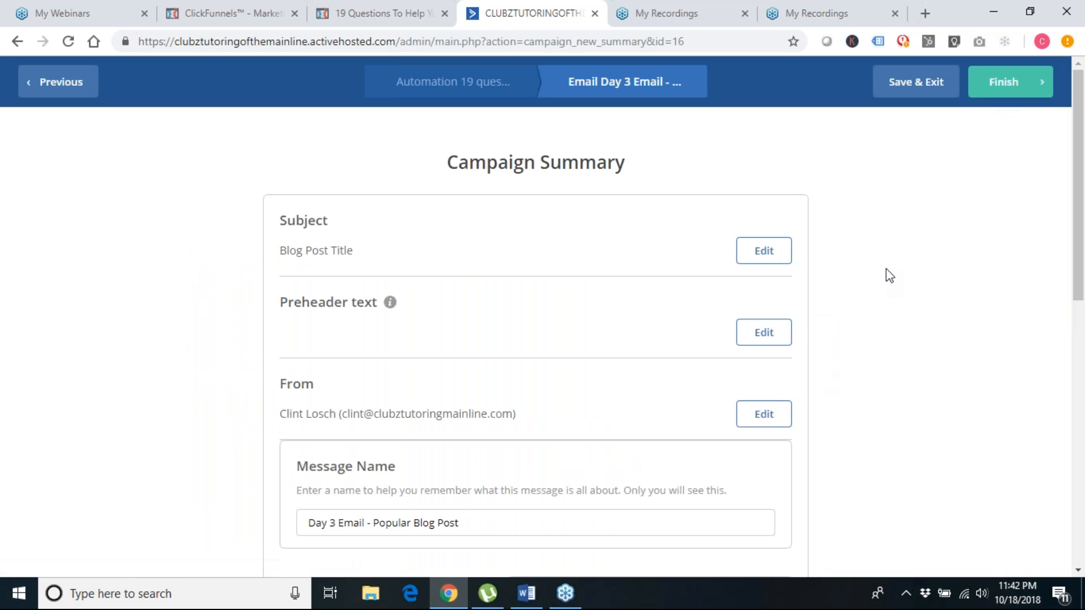
pyautogui.scroll(-1, 740, 373)
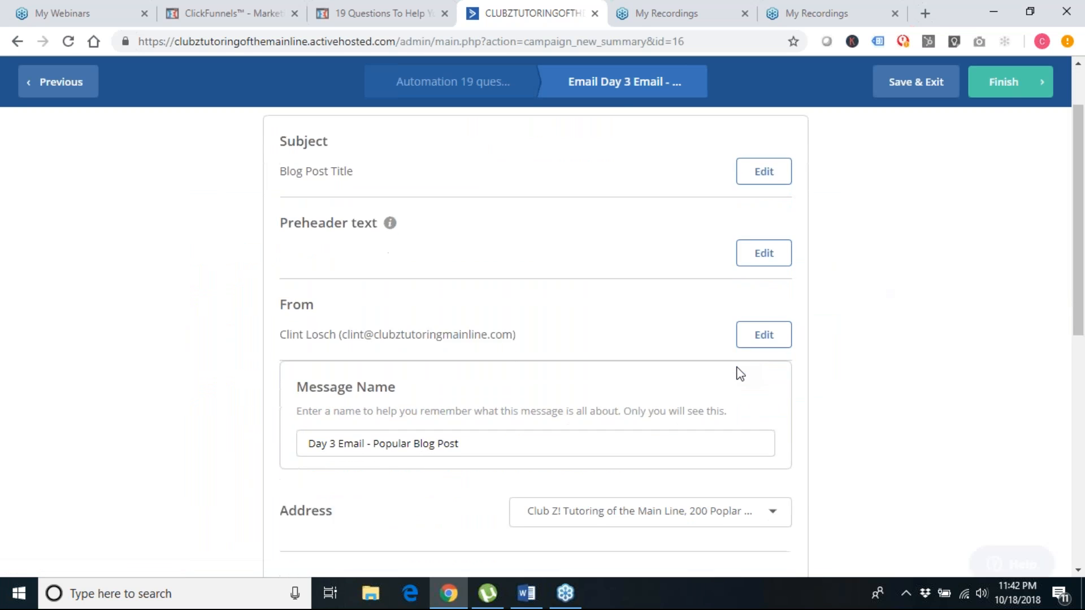
pyautogui.scroll(2, 739, 371)
pyautogui.click(1008, 82)
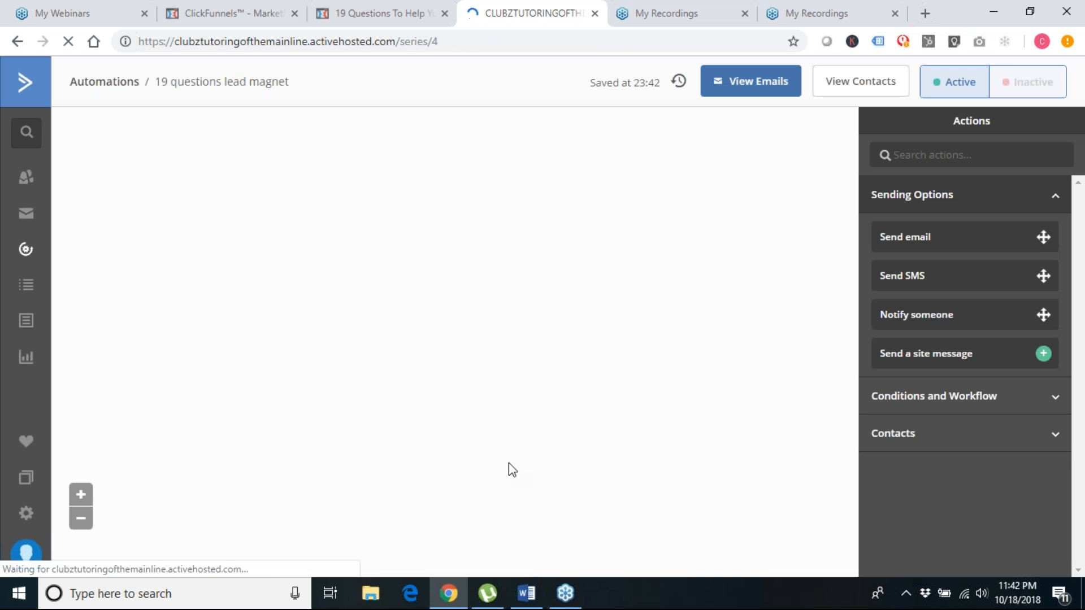
pyautogui.scroll(-3, 509, 463)
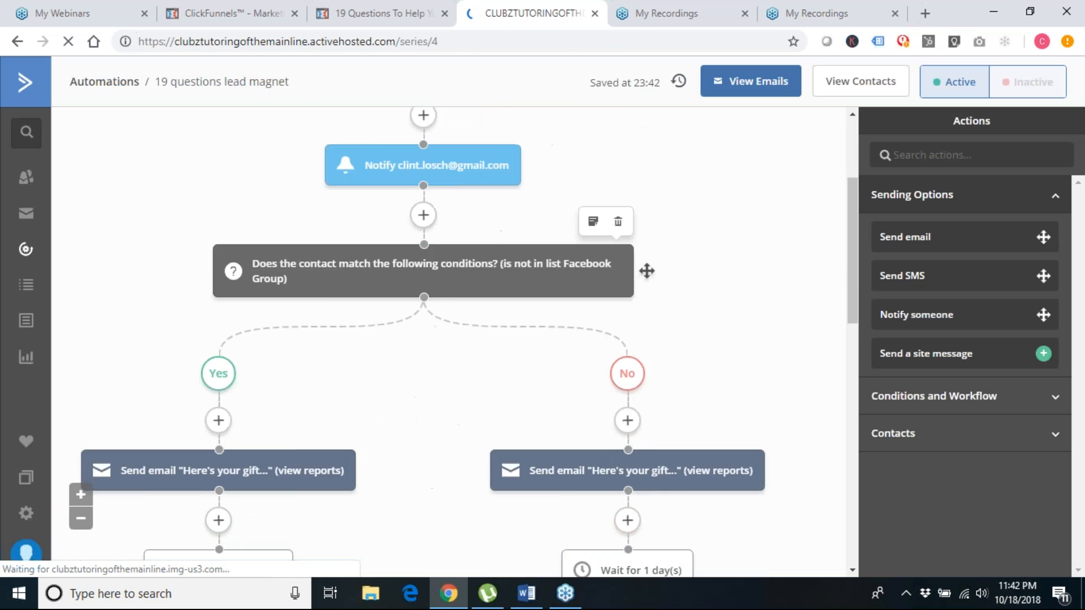
pyautogui.scroll(-12, 647, 270)
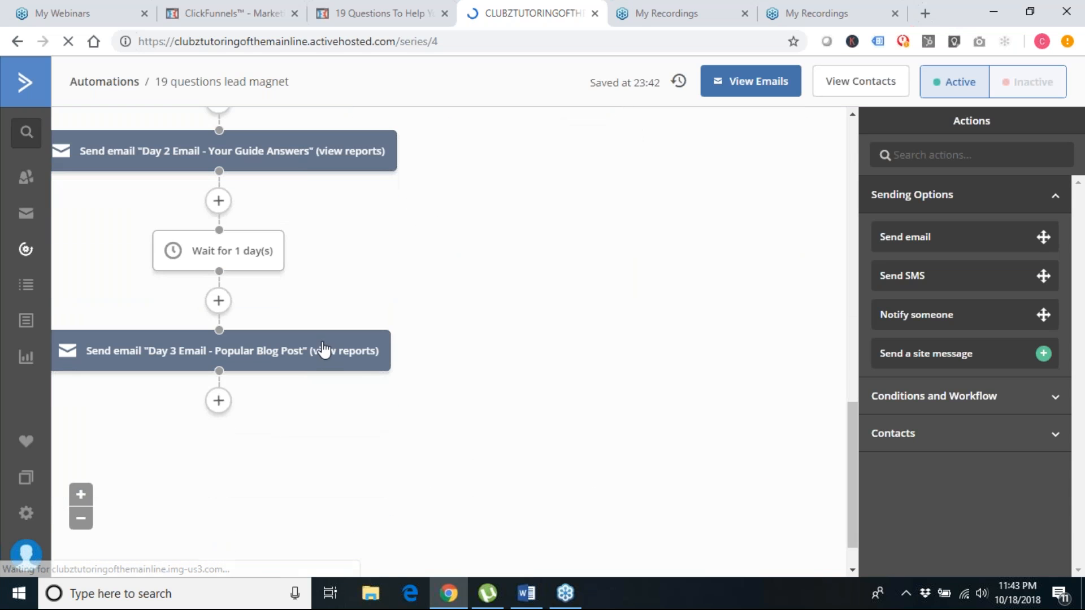
pyautogui.moveTo(402, 351)
pyautogui.moveTo(402, 351); pyautogui.dragTo(741, 432)
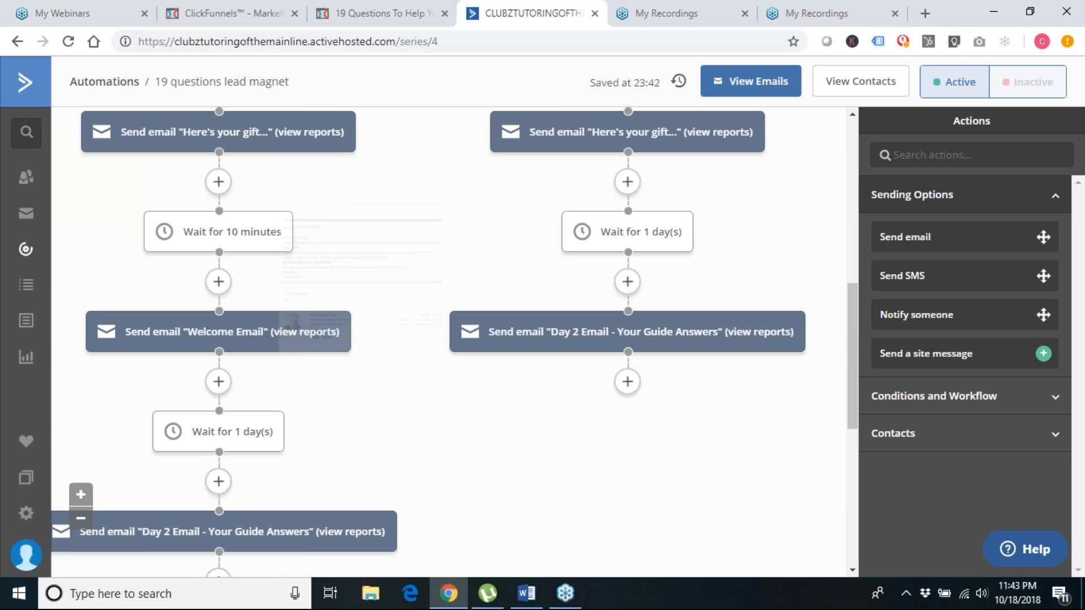
pyautogui.scroll(-3, 707, 446)
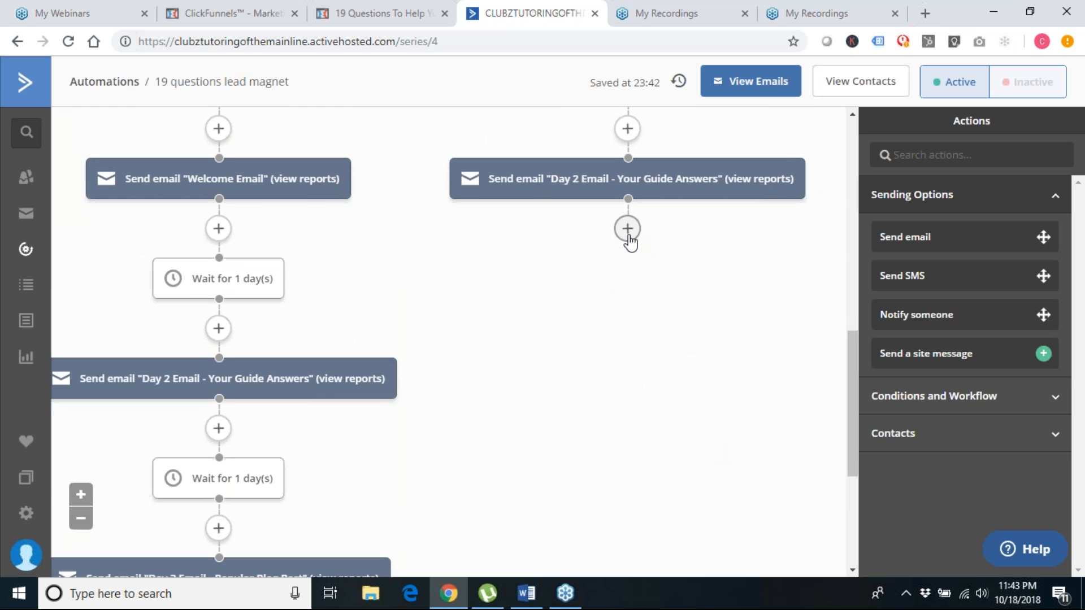
pyautogui.click(629, 238)
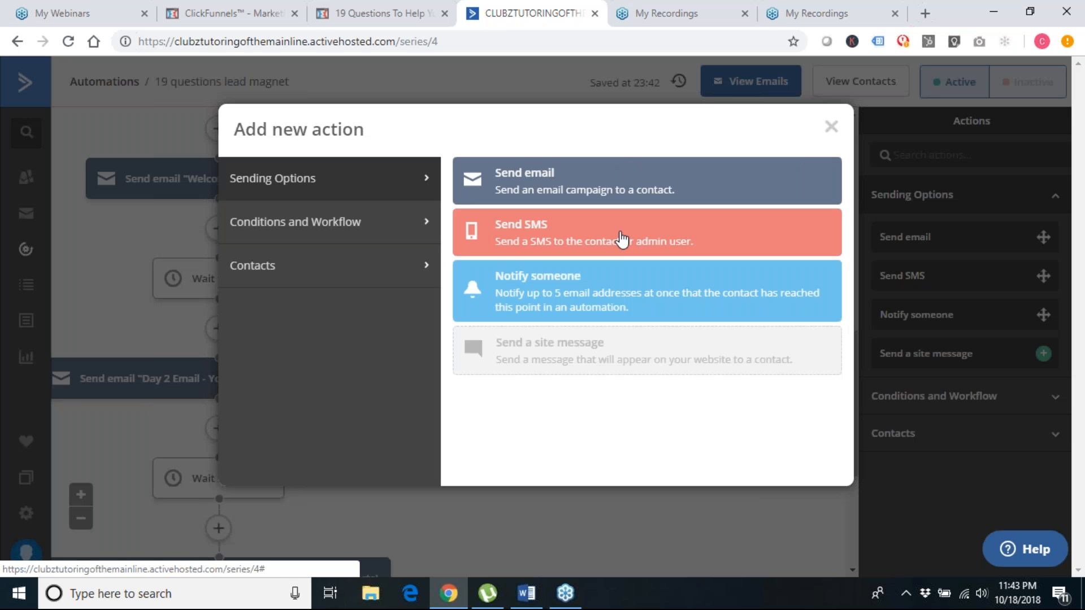
# Add a 1-day wait after the No branch's Day 2 email
pyautogui.click(361, 233)
pyautogui.click(528, 190)
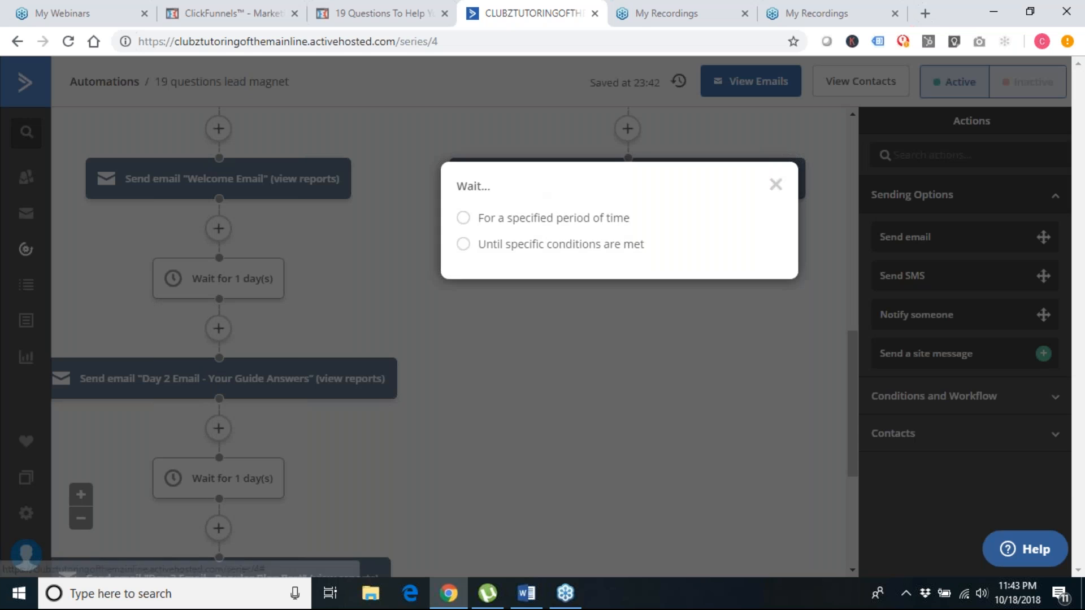
pyautogui.doubleClick(460, 220)
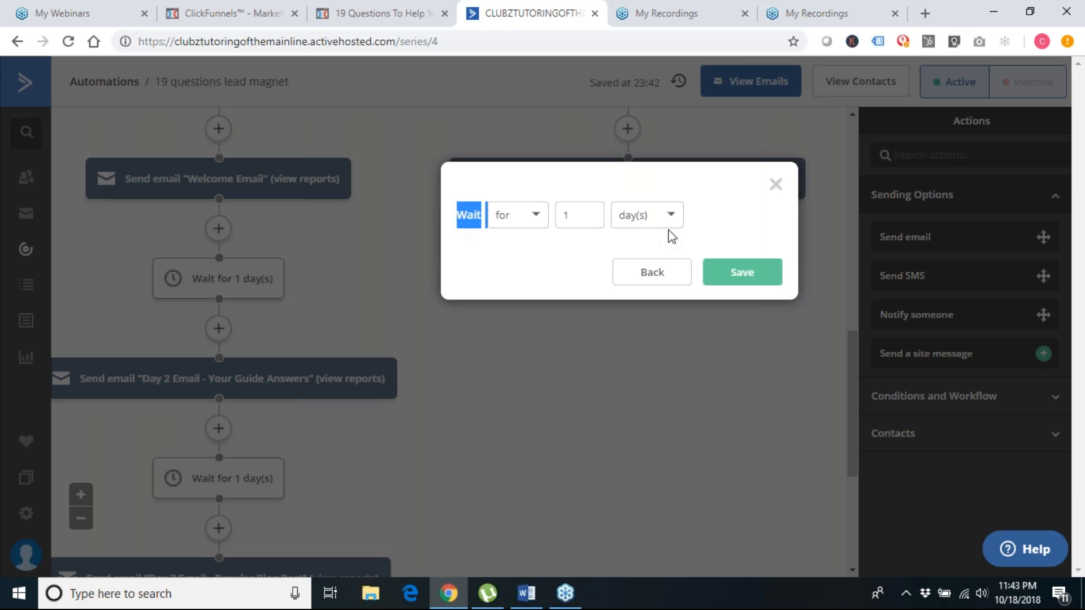
pyautogui.click(754, 276)
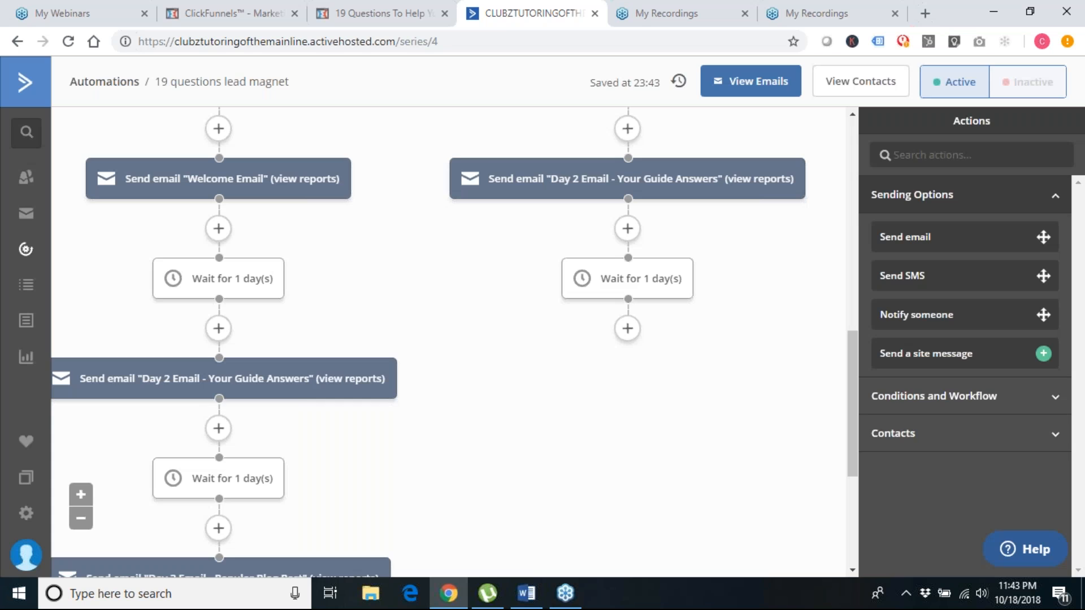
# Send the existing 'Day 3 Email - Popular Blog Post' after the new wait
pyautogui.click(628, 329)
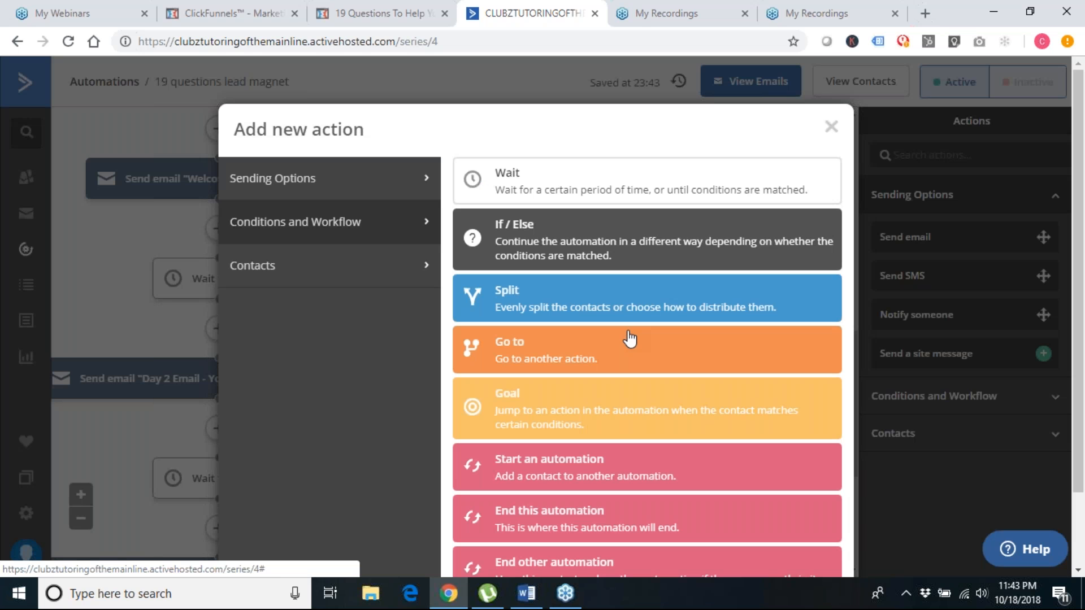
pyautogui.click(338, 194)
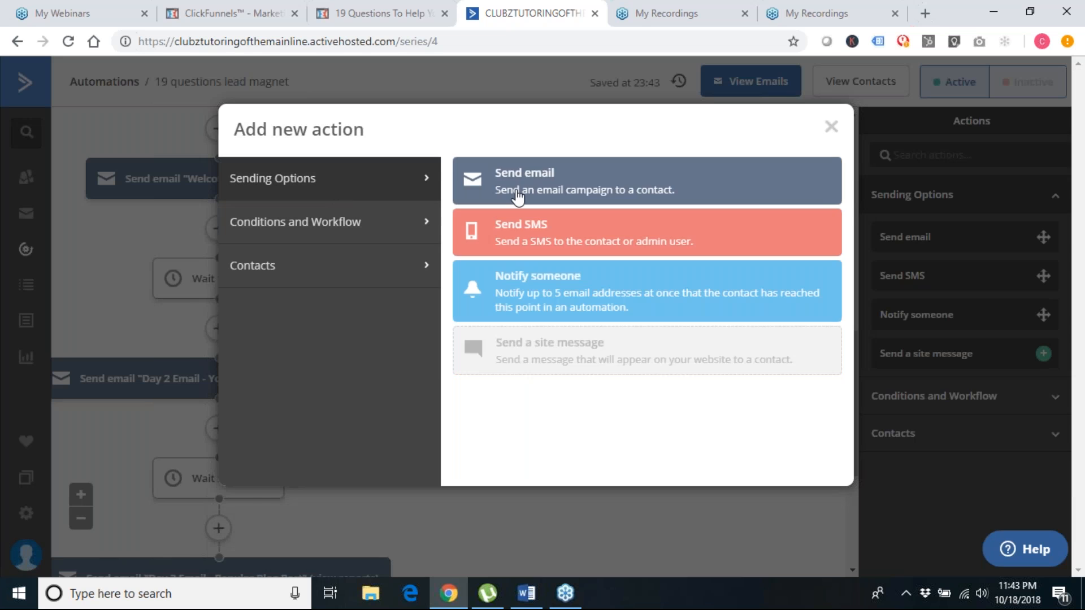
pyautogui.click(516, 190)
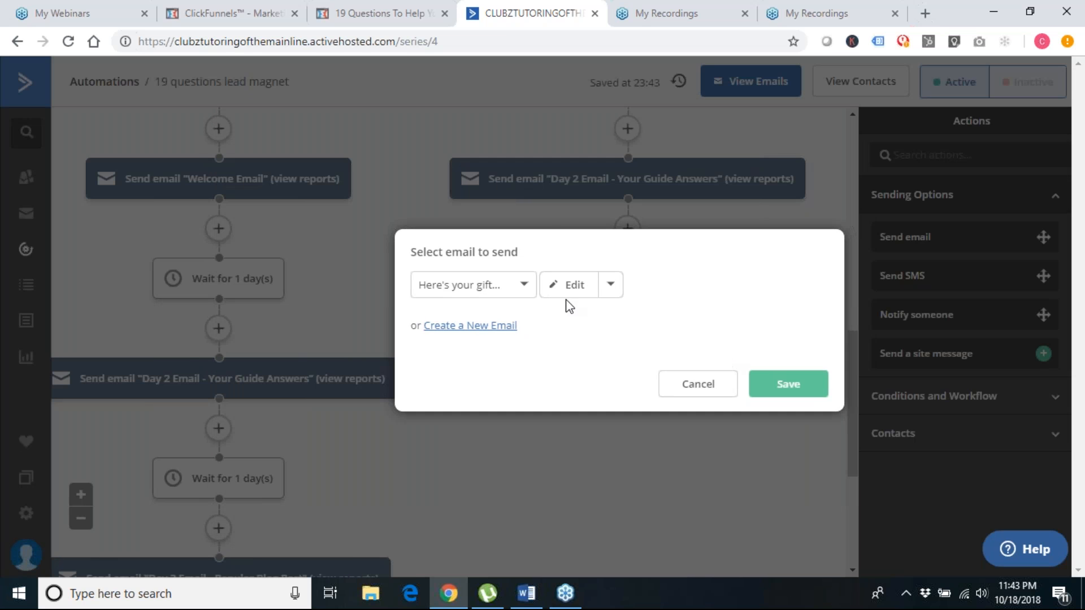
pyautogui.click(516, 286)
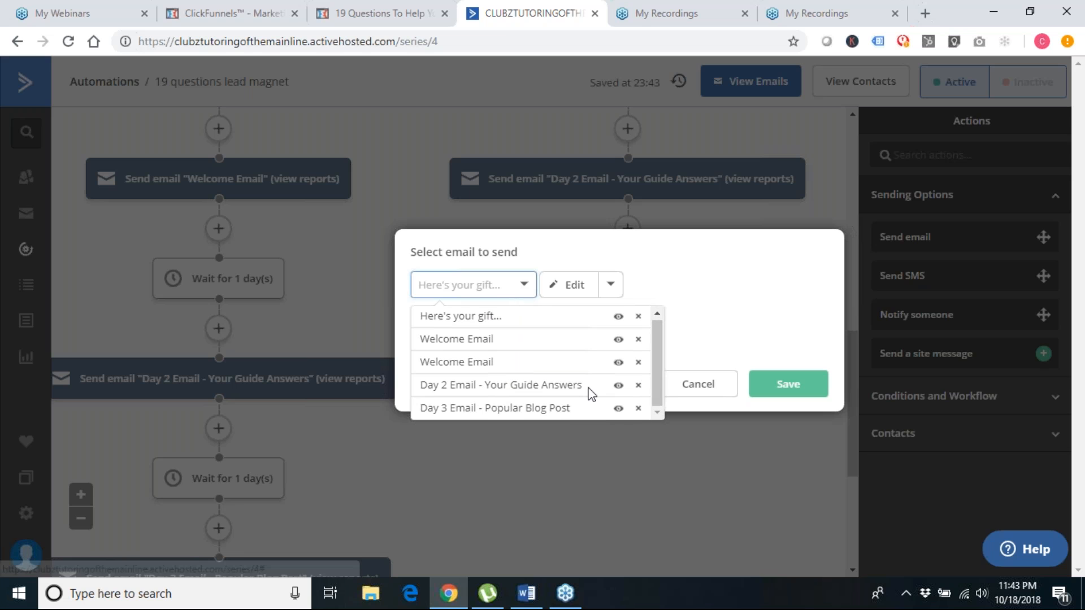
pyautogui.click(557, 409)
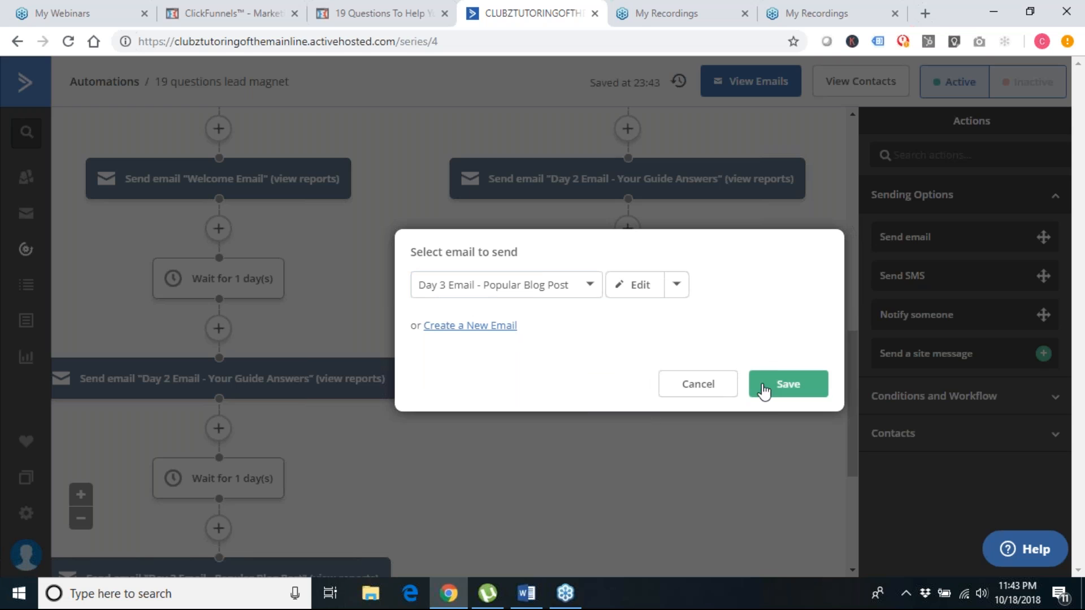
pyautogui.click(789, 385)
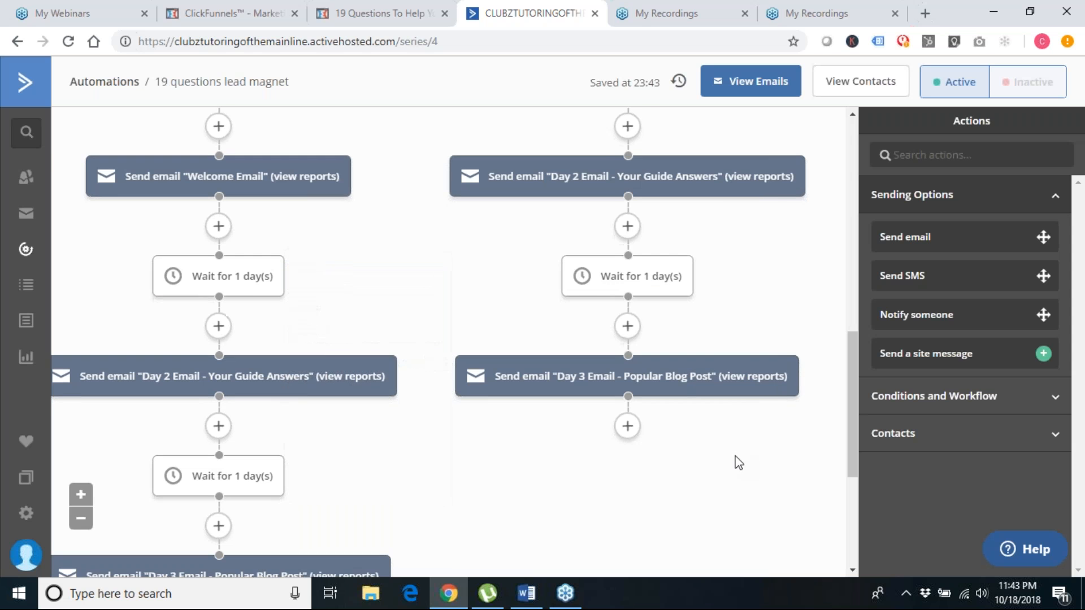
# Add an 'End this automation' step below the Yes branch's Day 3 Email - Popular Blog Post
pyautogui.scroll(-2, 738, 463)
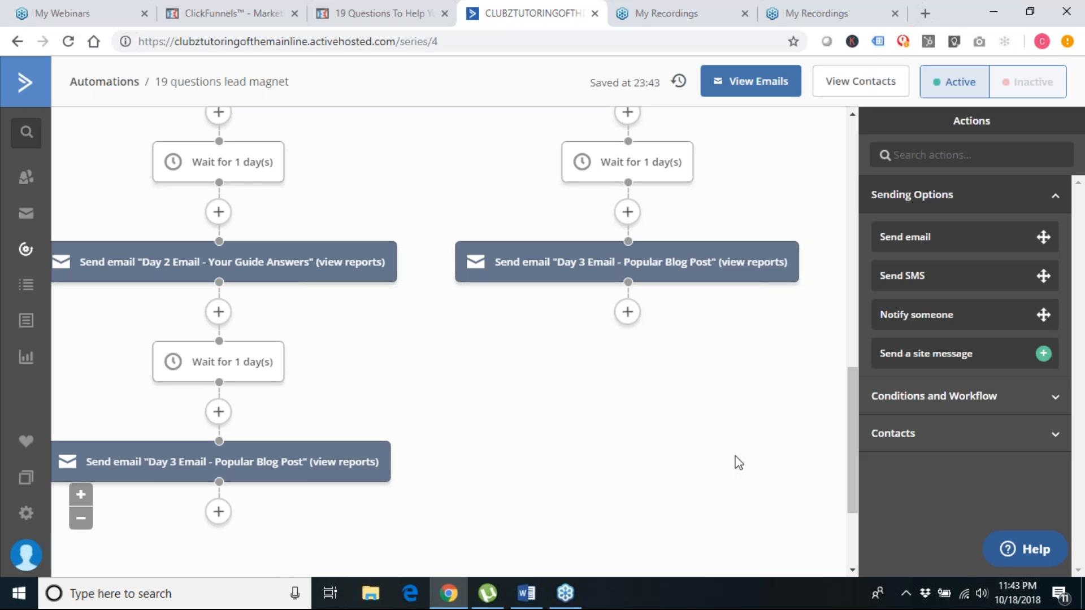
pyautogui.scroll(-3, 738, 459)
pyautogui.scroll(3, 337, 444)
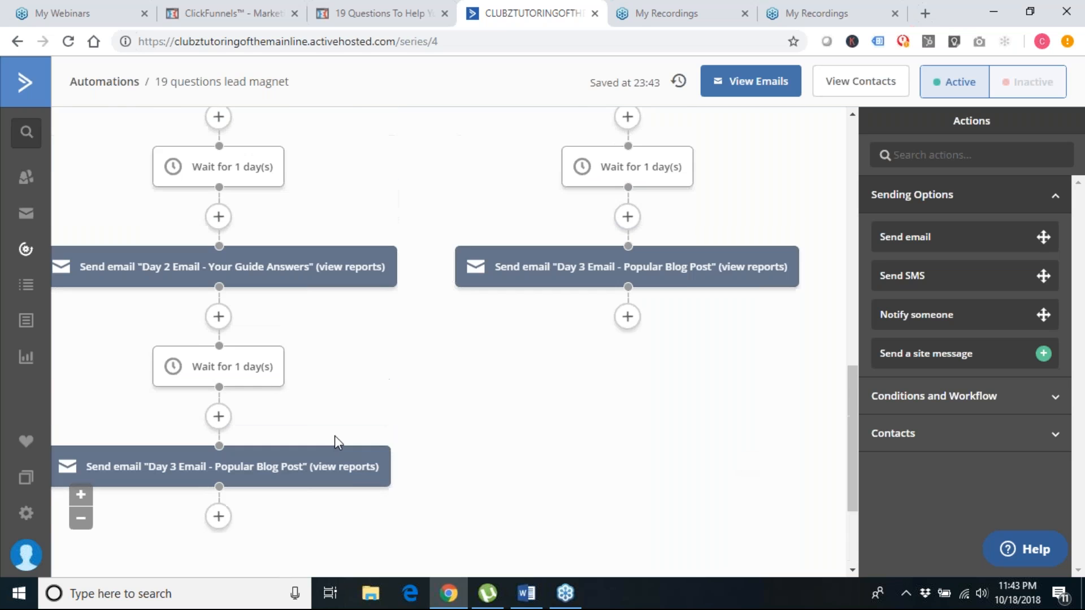
pyautogui.scroll(-3, 488, 477)
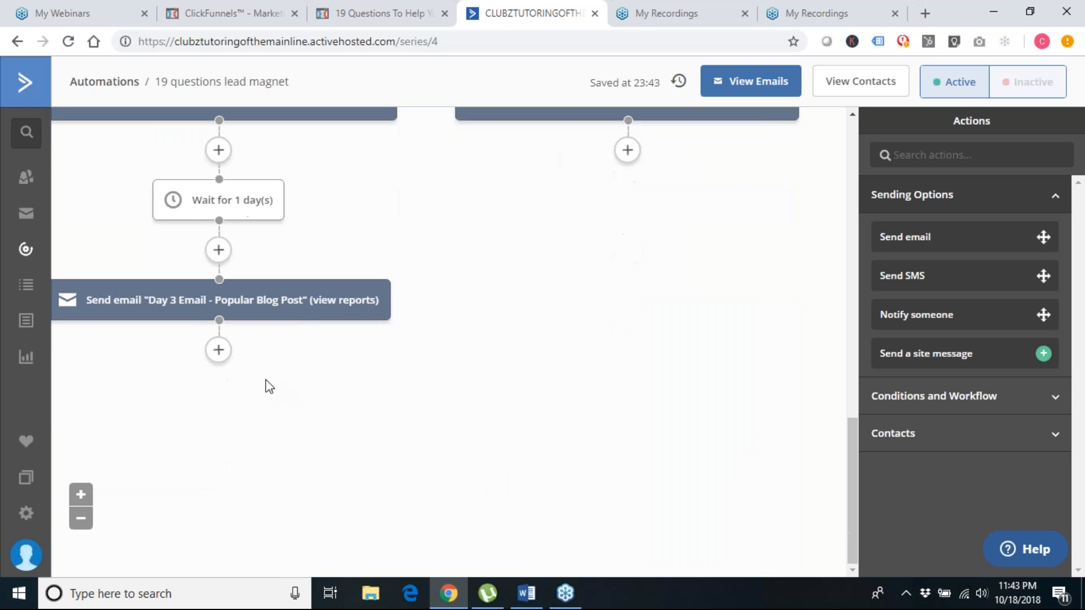
pyautogui.click(218, 350)
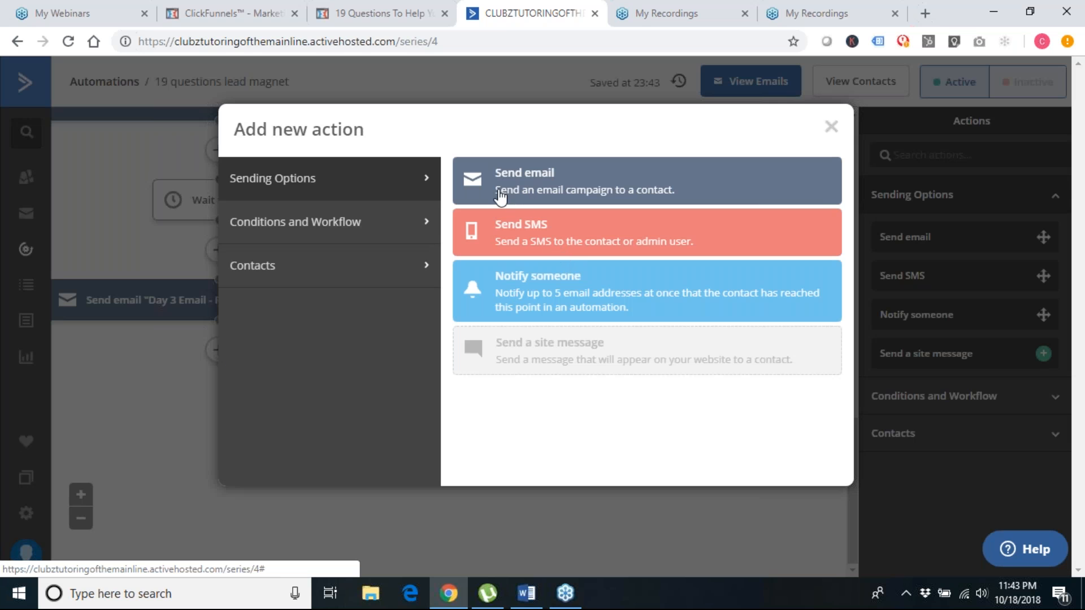
pyautogui.click(356, 226)
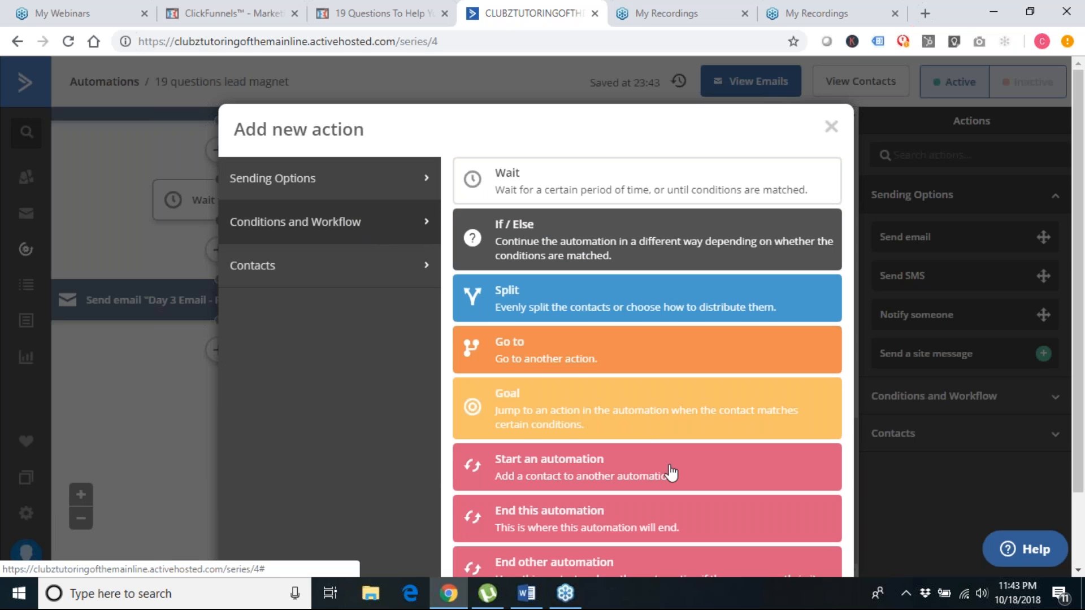
pyautogui.scroll(-2, 671, 474)
pyautogui.click(544, 449)
pyautogui.moveTo(307, 400)
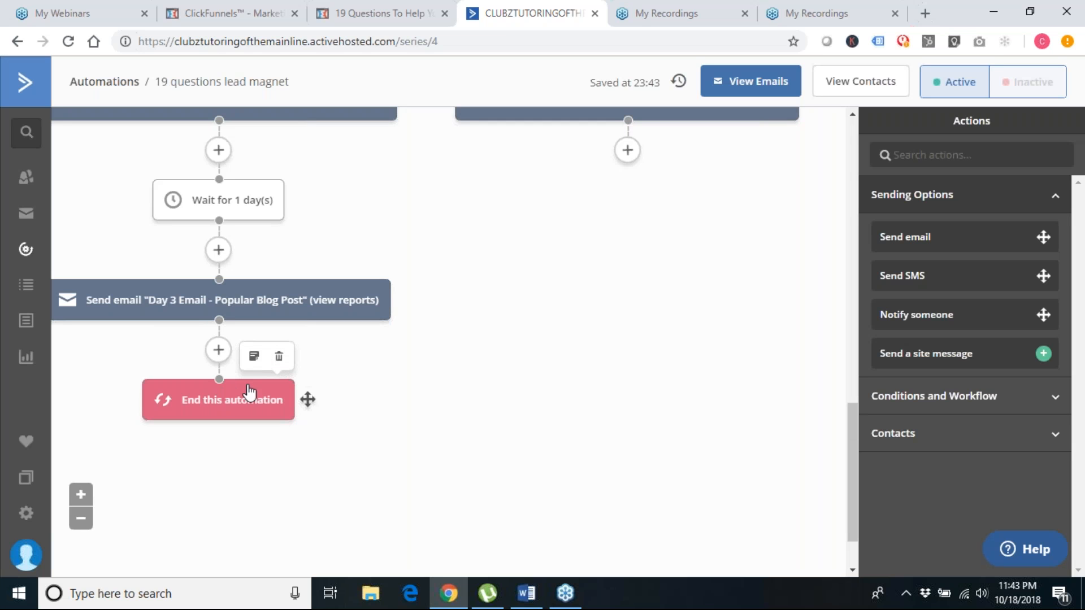
# Copy the 'End this automation' step below the No branch's Day 3 email as a single action
pyautogui.moveTo(307, 400); pyautogui.dragTo(686, 161)
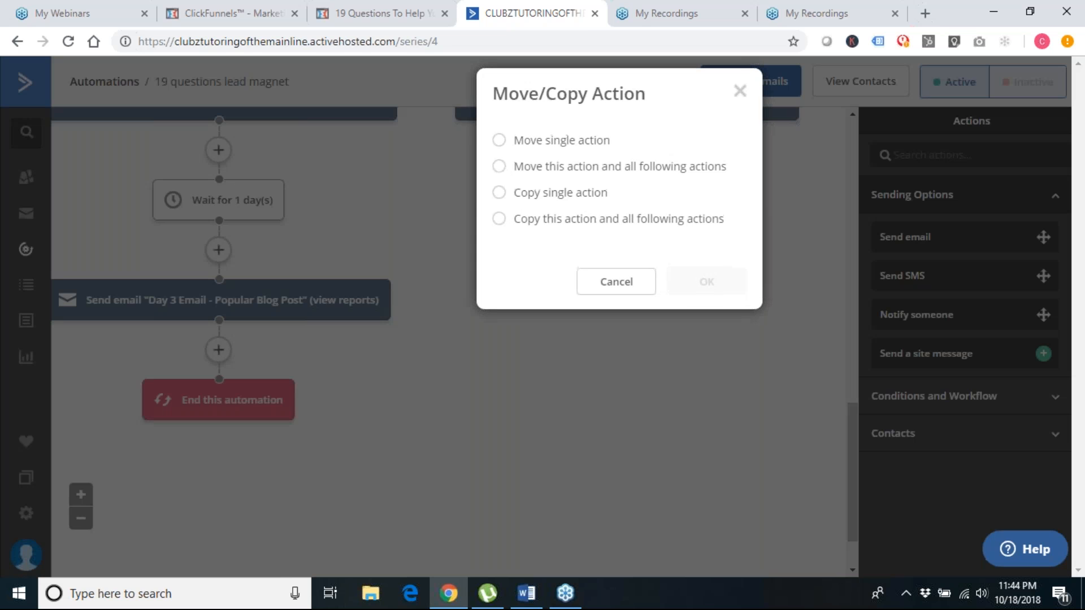
pyautogui.click(500, 193)
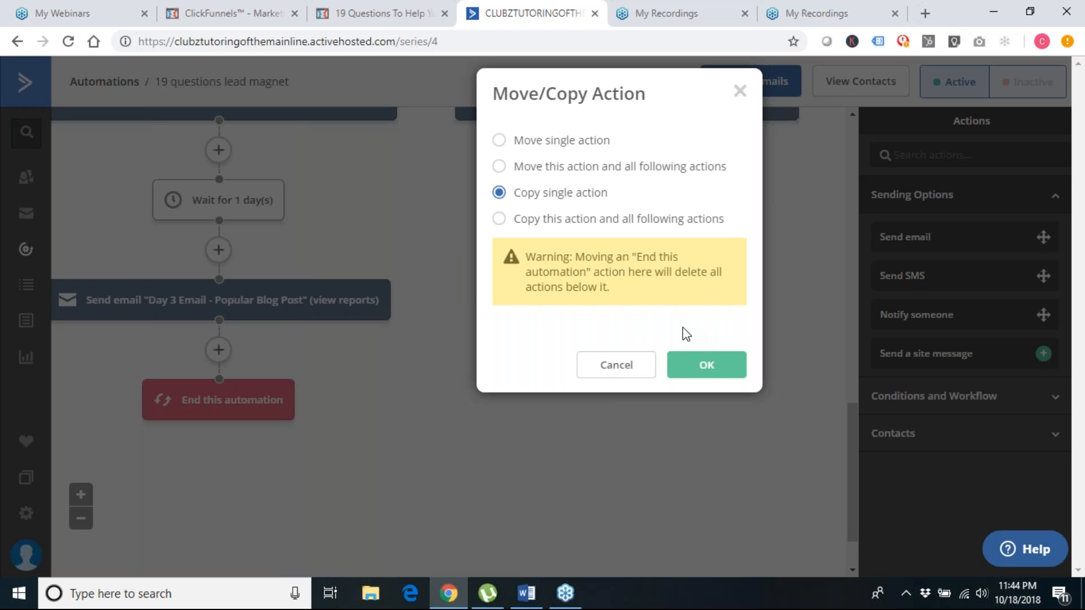
pyautogui.click(700, 368)
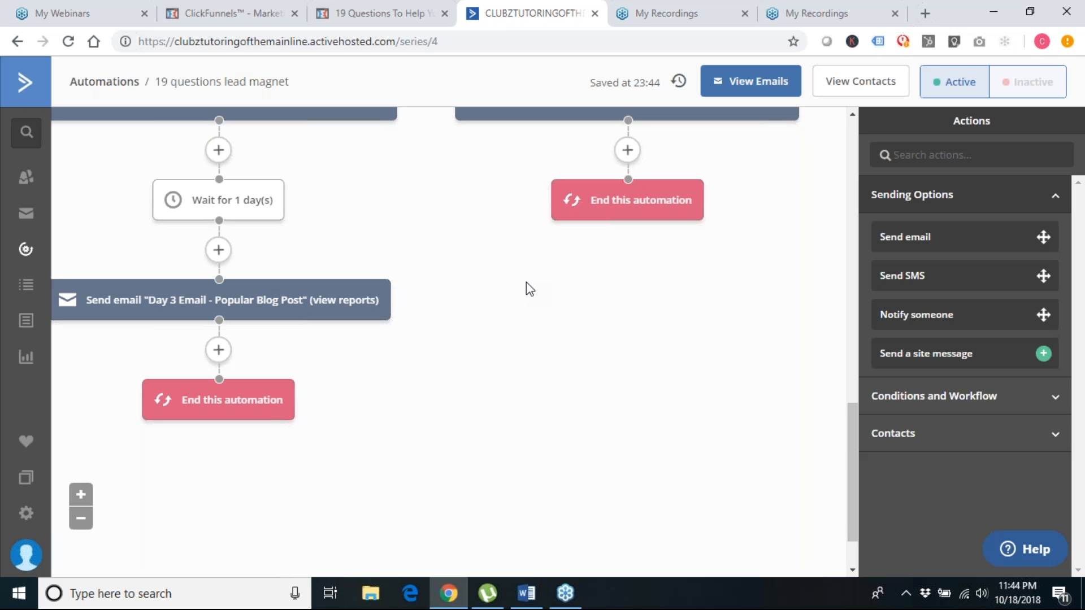
pyautogui.scroll(3, 526, 283)
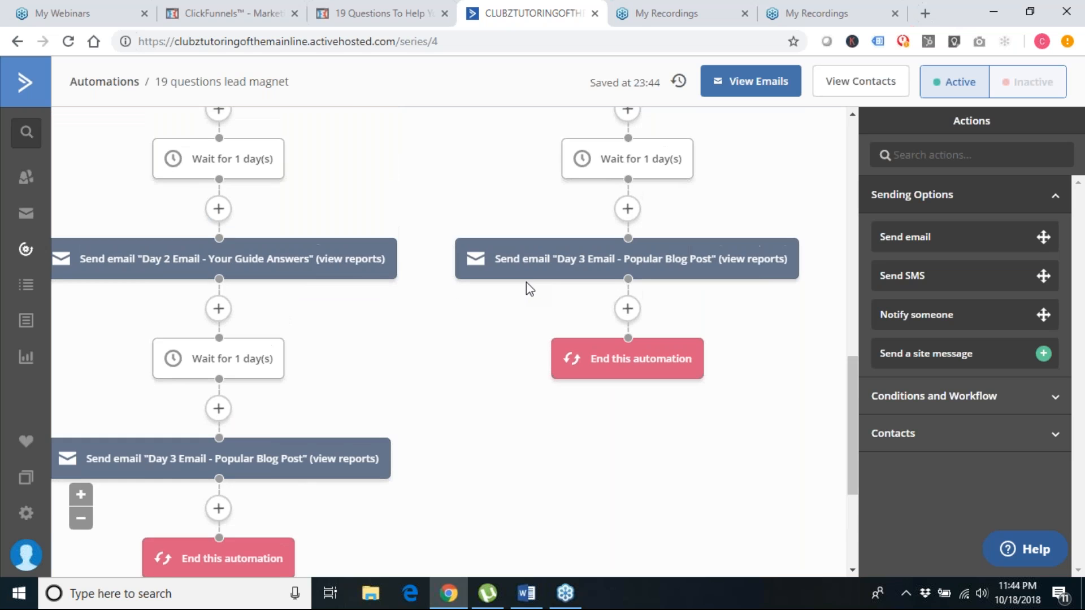
pyautogui.scroll(2, 527, 282)
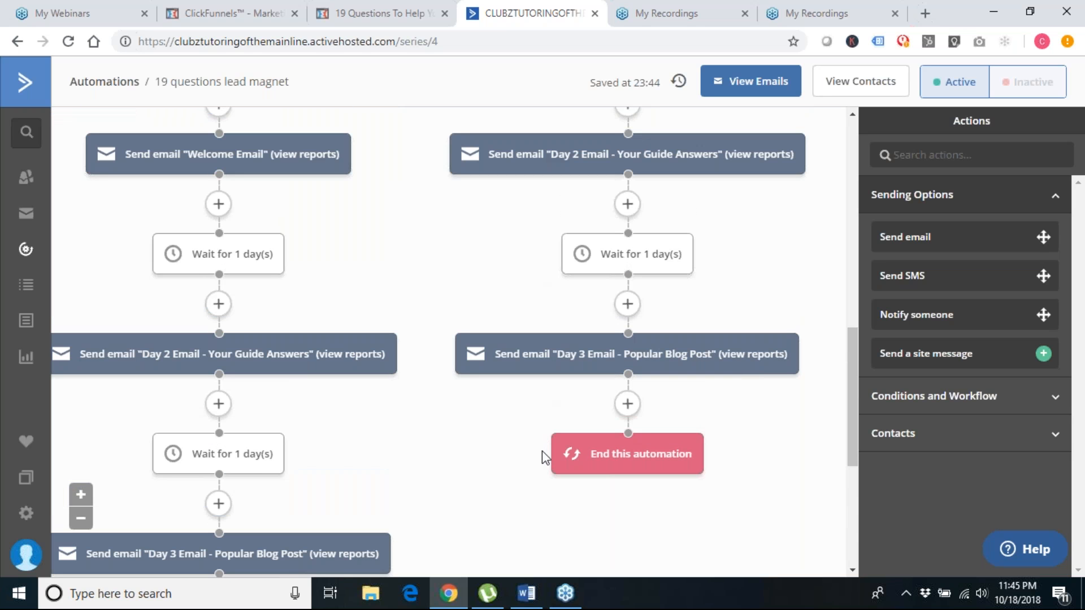
pyautogui.scroll(6, 541, 451)
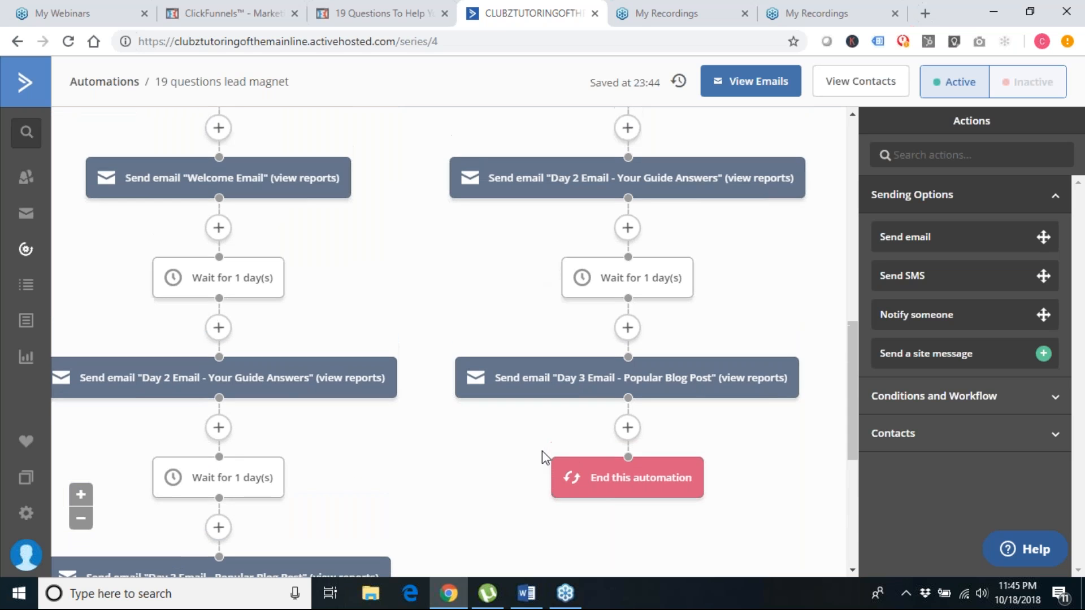
pyautogui.scroll(3, 541, 450)
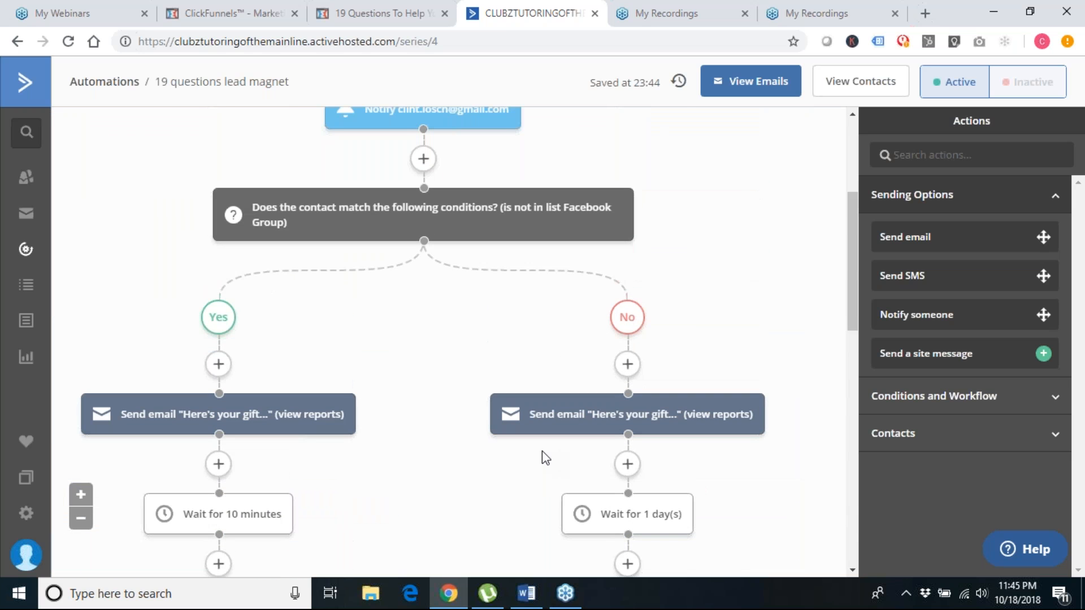